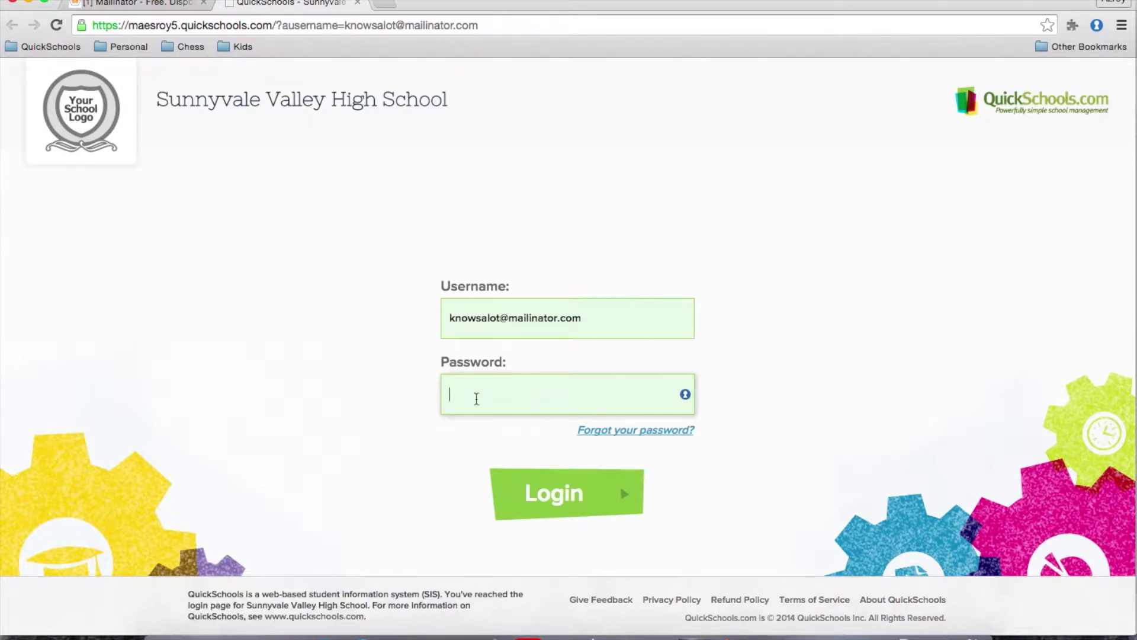
- Enter the account password, then select part of the school's web address in the address bar
{"action": "type", "text": "••••"}
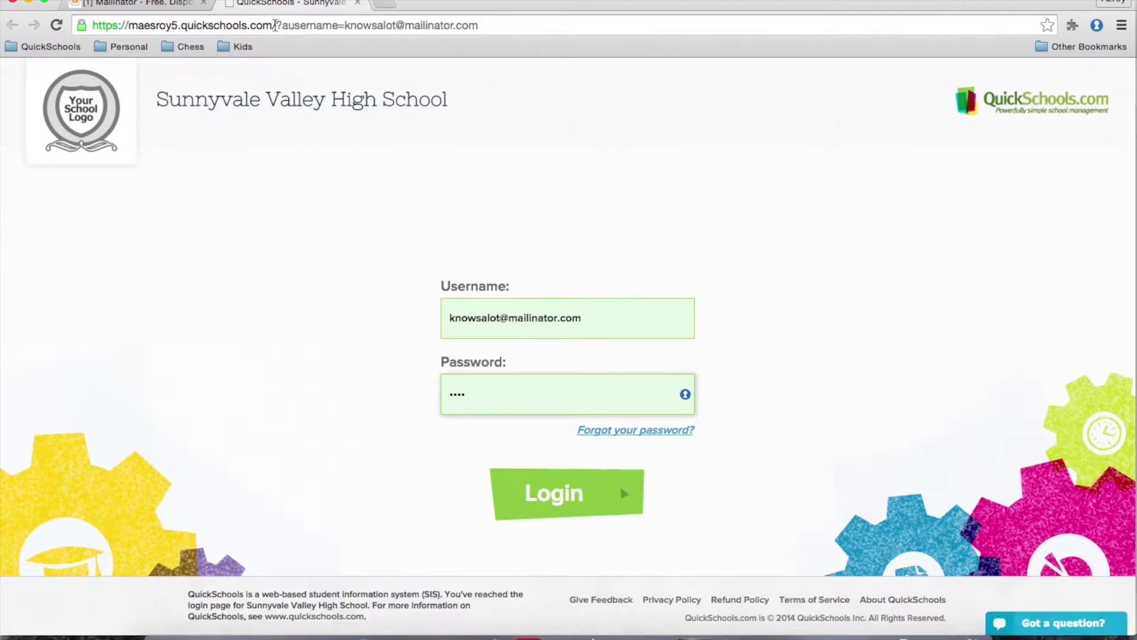
{"action": "left_click_drag", "start_coordinate": [276, 25], "coordinate": [93, 25]}
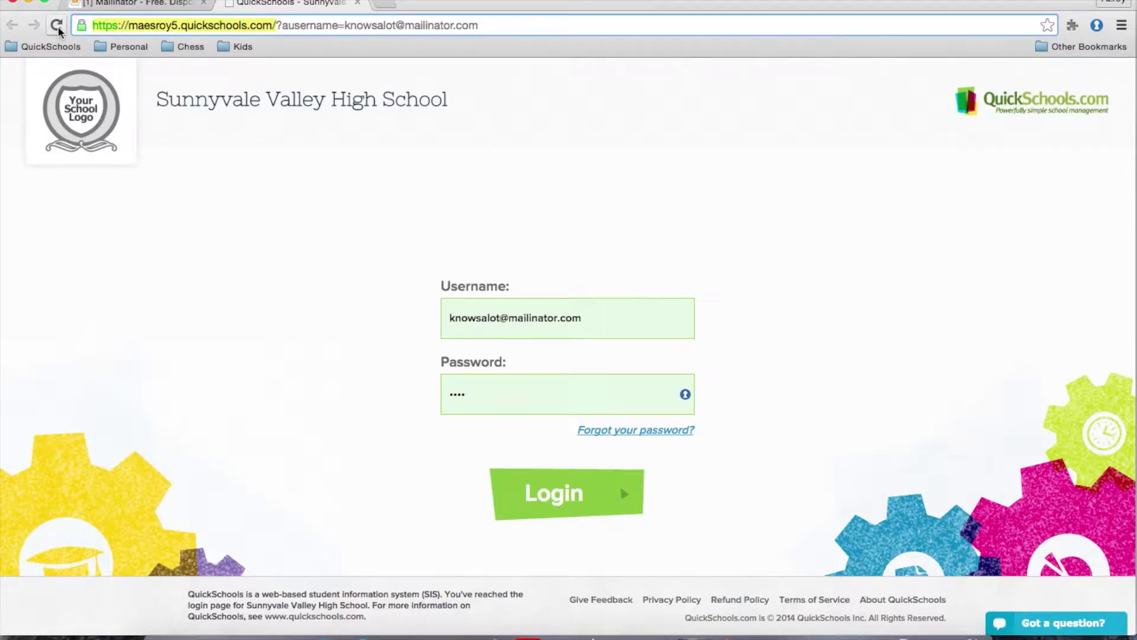
{"action": "left_click", "coordinate": [299, 26]}
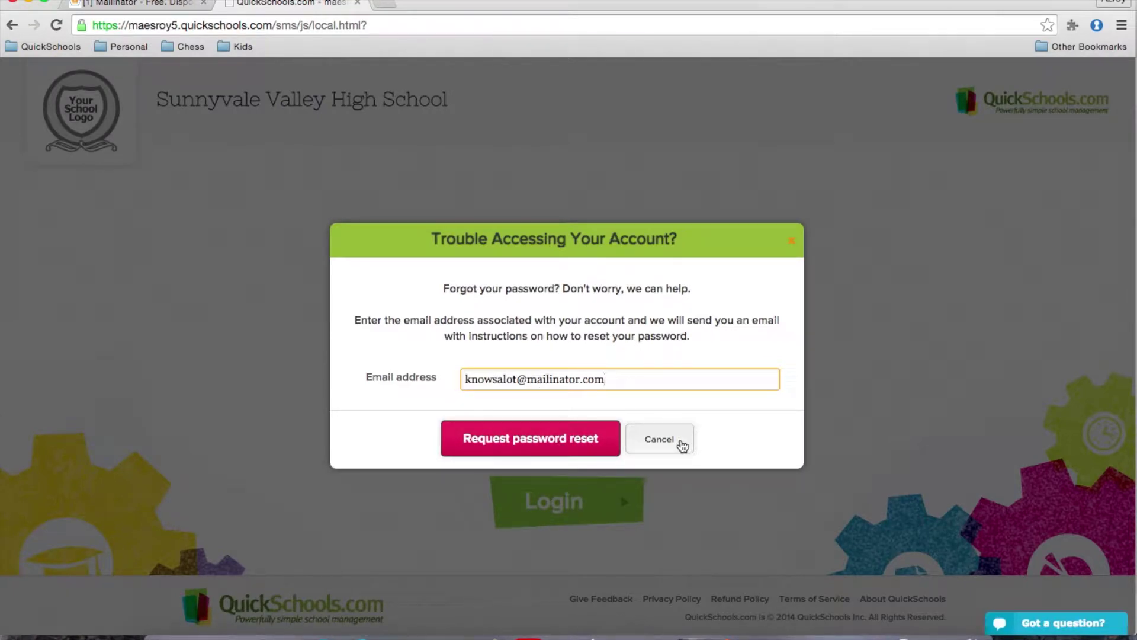
- Dismiss the password reset and send live chat support 'I need help logging in'
{"action": "left_click", "coordinate": [682, 446]}
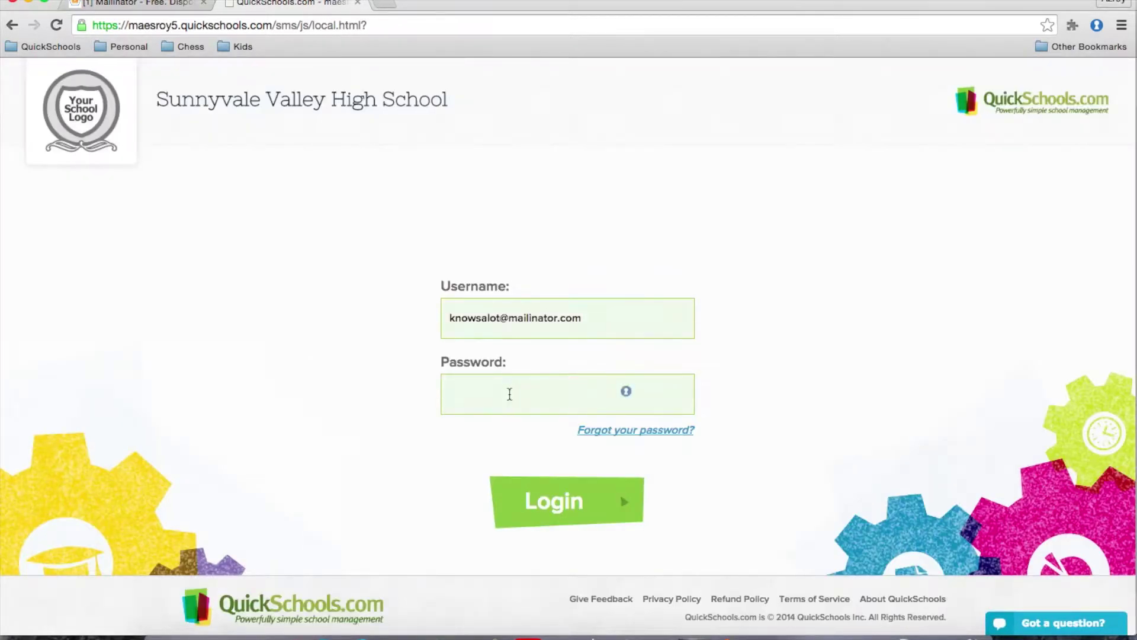
{"action": "left_click", "coordinate": [504, 393]}
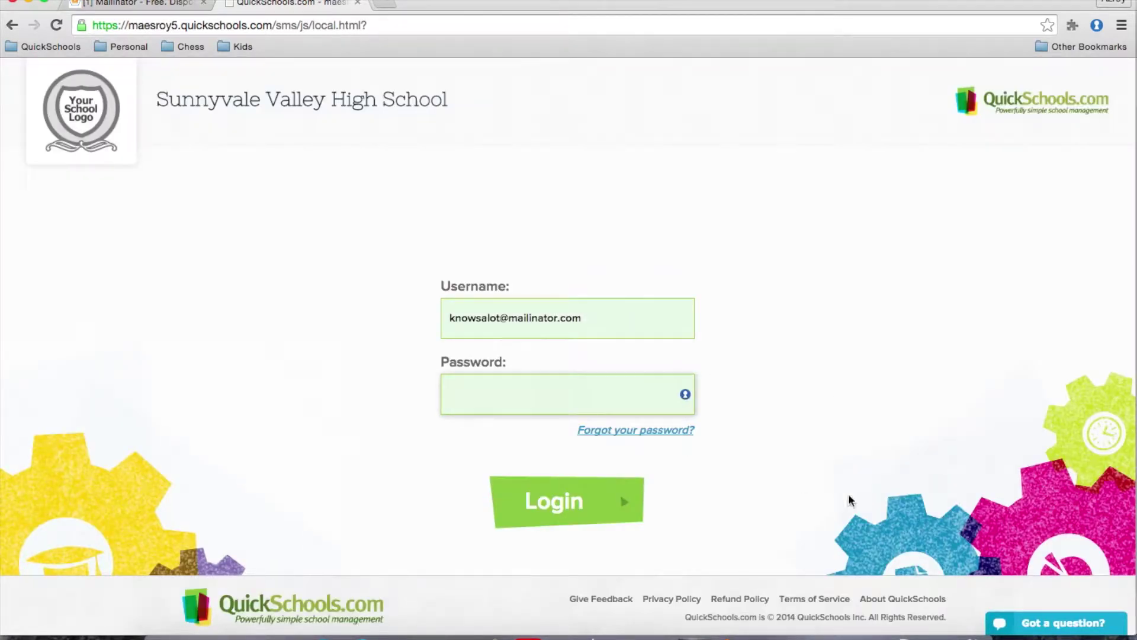
{"action": "left_click", "coordinate": [1045, 629]}
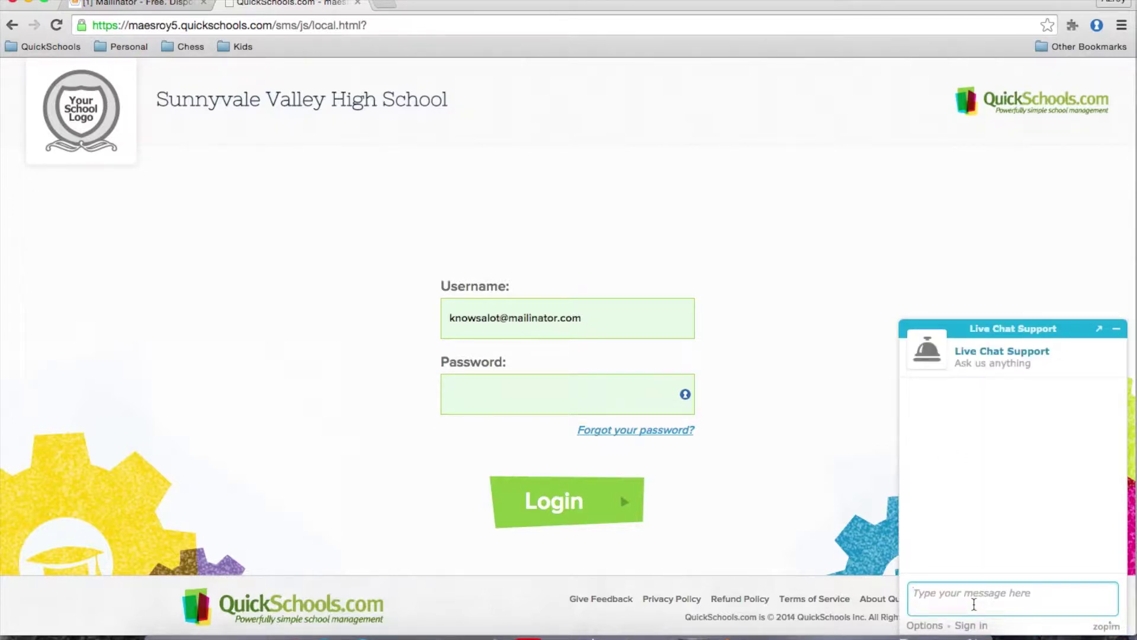
{"action": "type", "text": "I need help loggin g"}
{"action": "key", "text": "BackSpace"}
{"action": "key", "text": "BackSpace"}
{"action": "type", "text": "g in"}
{"action": "key", "text": "Return"}
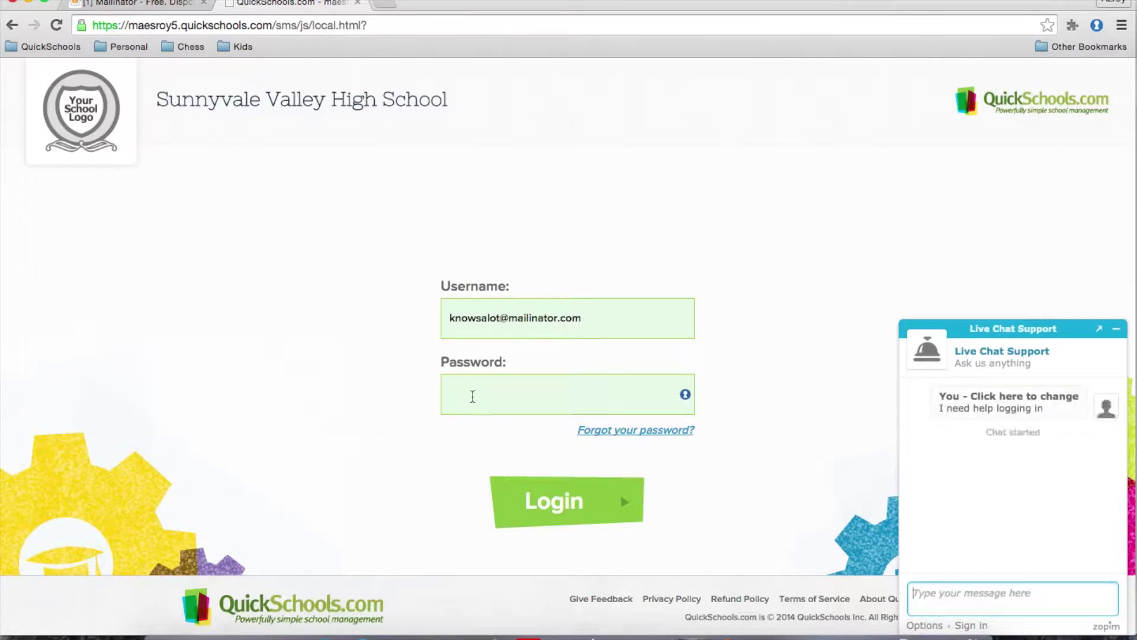
{"action": "left_click", "coordinate": [1117, 329]}
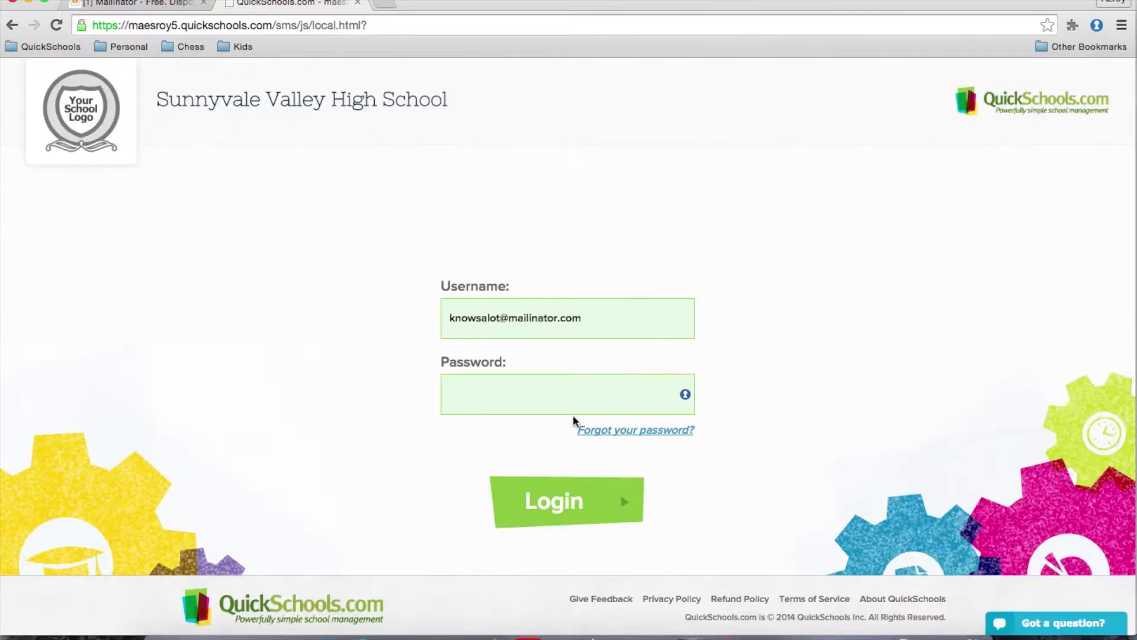
- Re-enter the password and sign in to the teacher portal
{"action": "left_click", "coordinate": [467, 399]}
{"action": "type", "text": "****"}
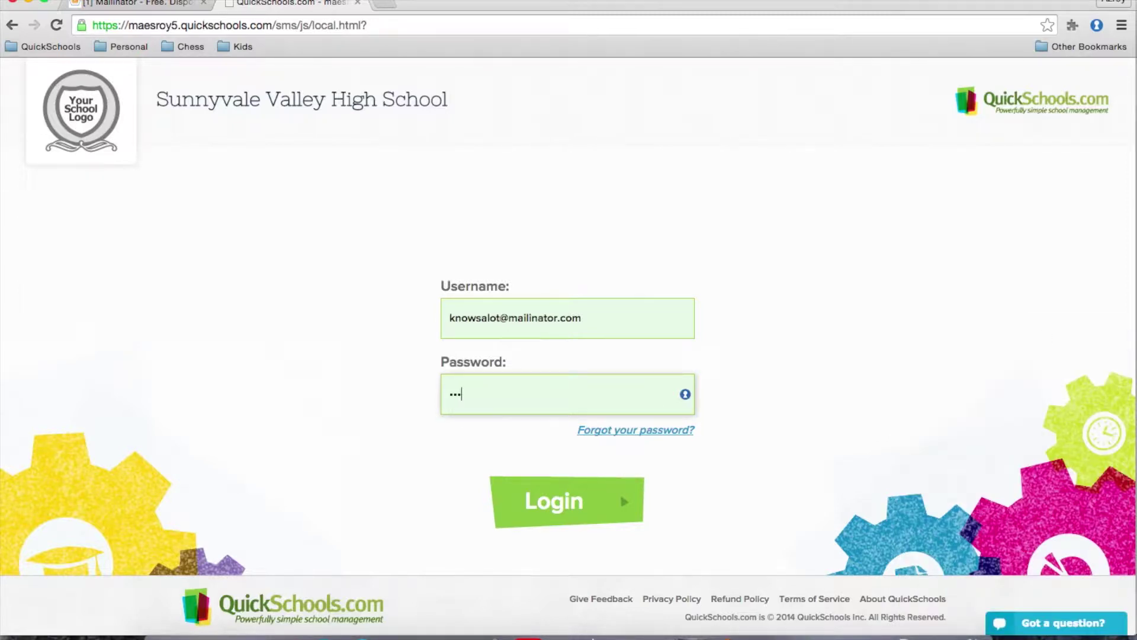
{"action": "left_click", "coordinate": [546, 507]}
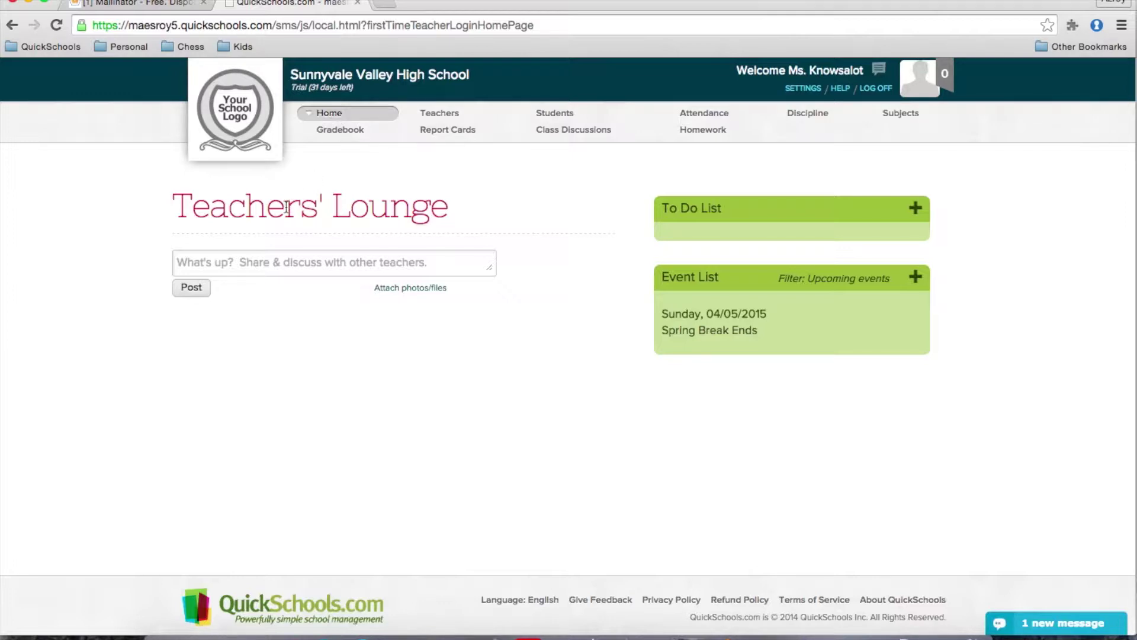
- Publish the lounge question 'What do you guys think about QuickSchools?', then view the Teachers list
{"action": "left_click", "coordinate": [247, 265]}
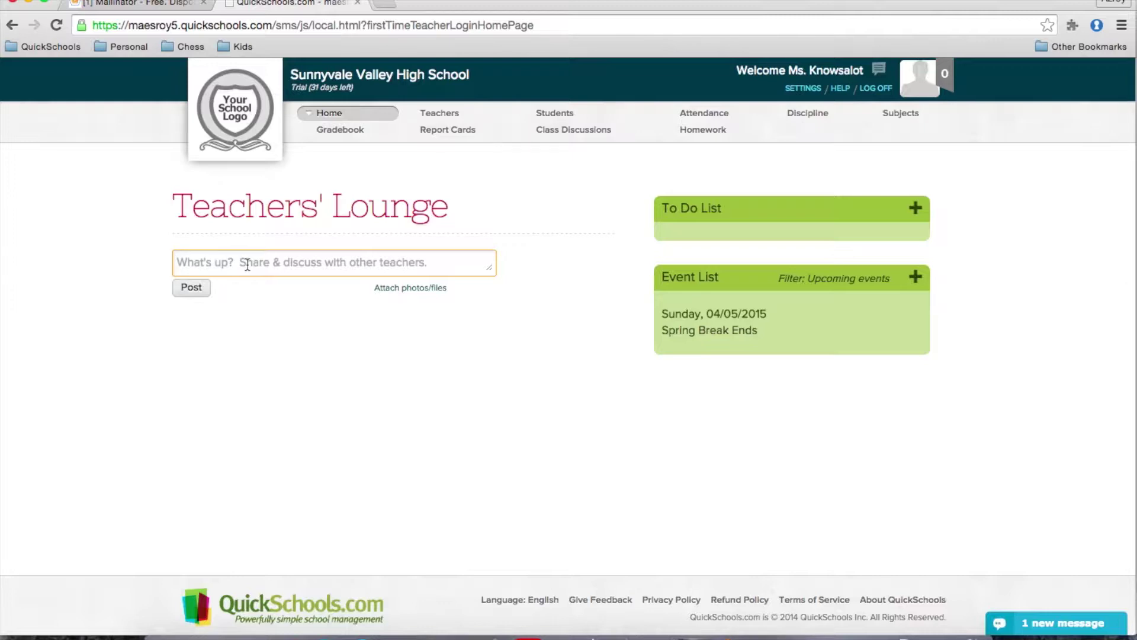
{"action": "type", "text": "What do "}
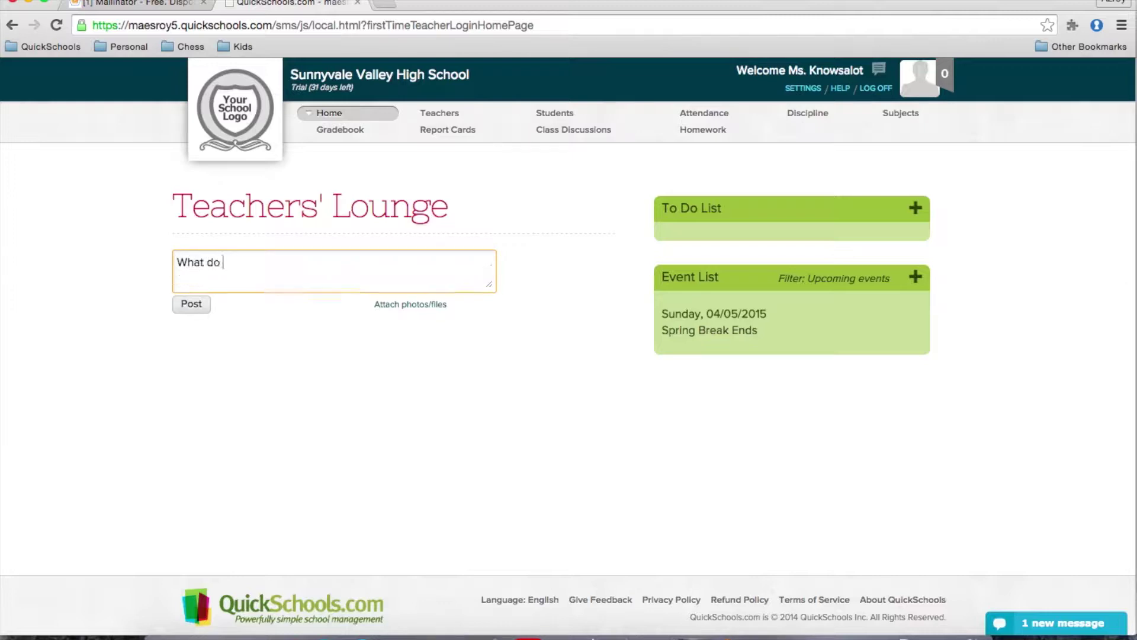
{"action": "type", "text": "you guys think"}
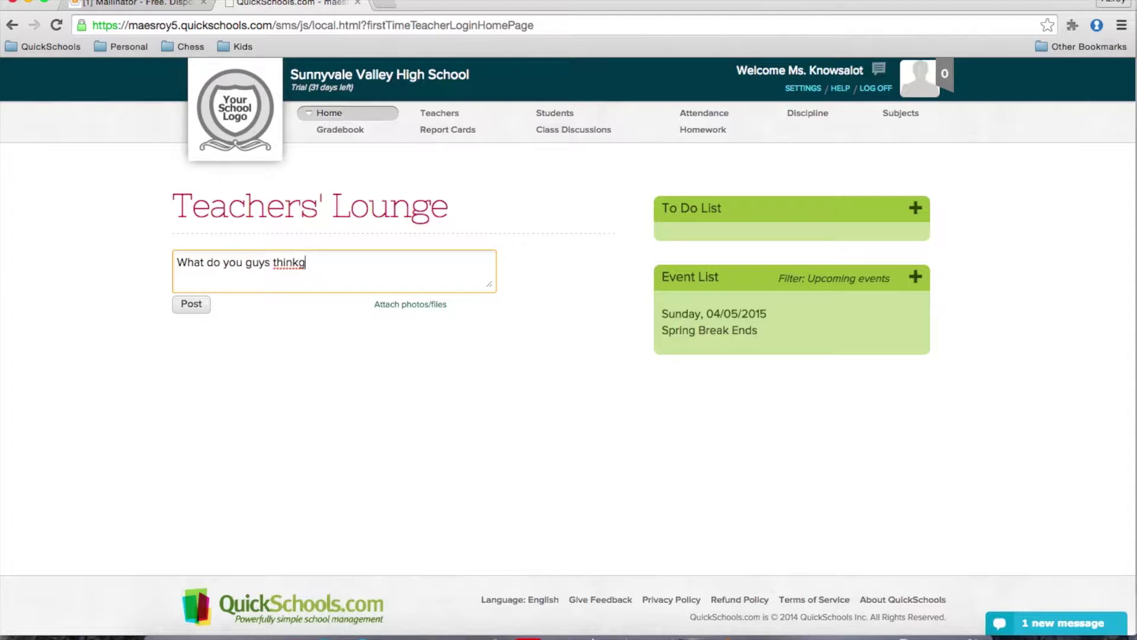
{"action": "type", "text": "about QuickSchools?"}
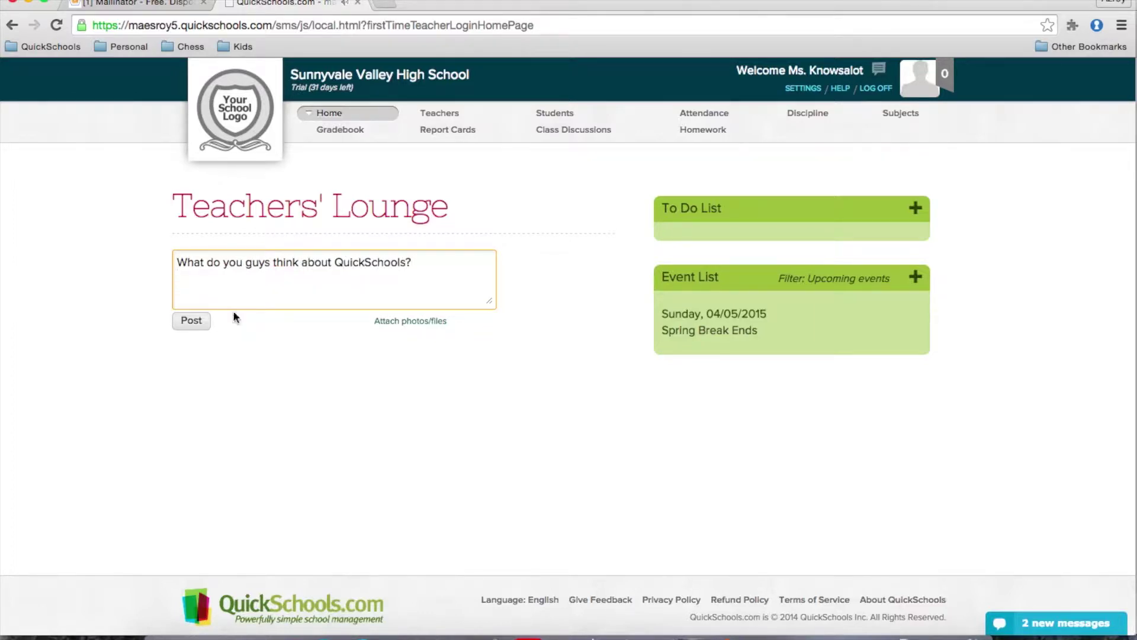
{"action": "left_click", "coordinate": [191, 307]}
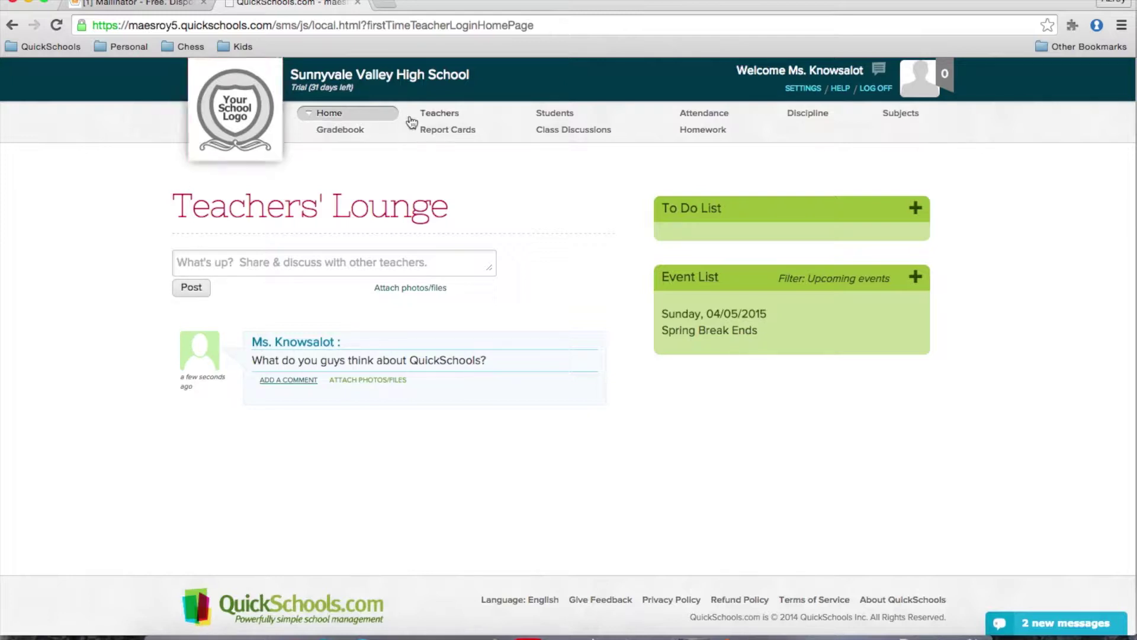
{"action": "left_click", "coordinate": [438, 114]}
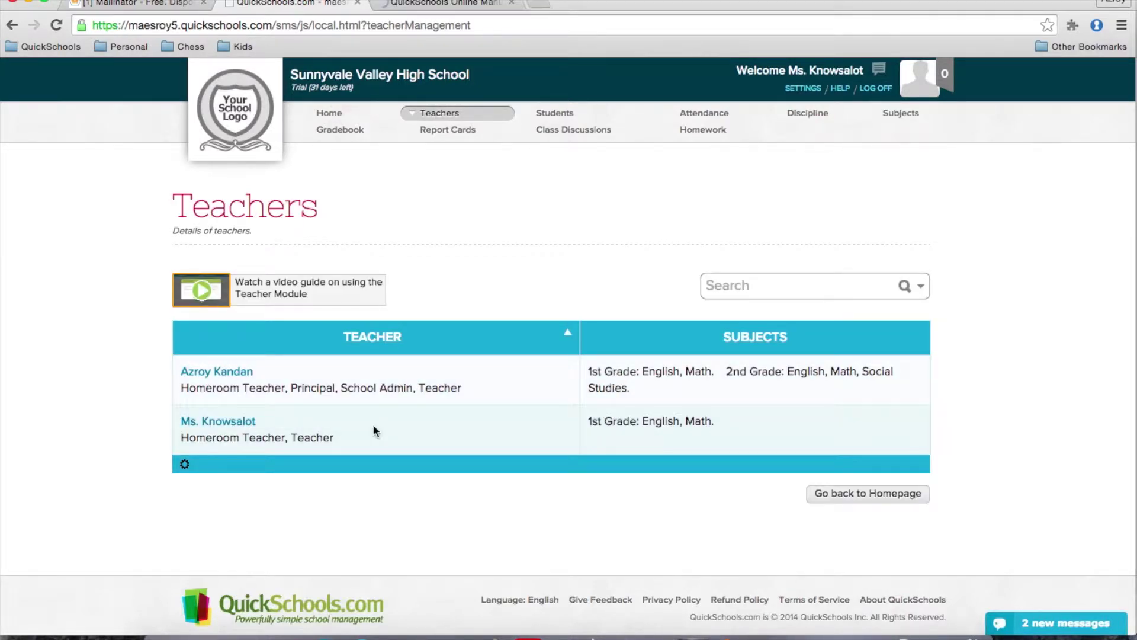
- Review the teacher's own profile and close it
{"action": "left_click", "coordinate": [596, 432]}
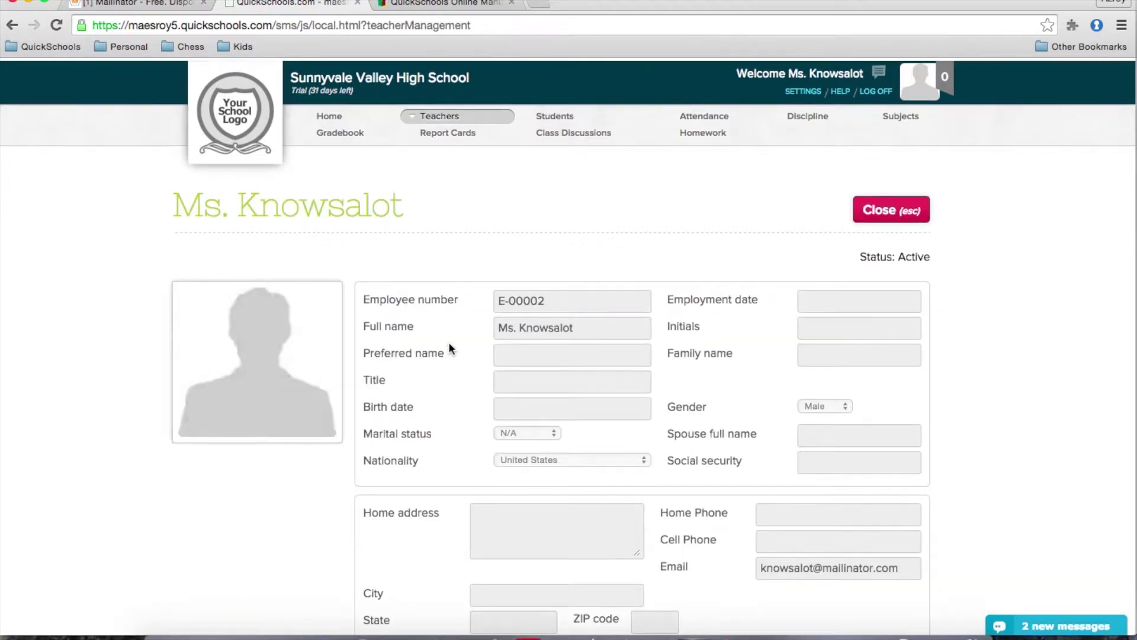
{"action": "scroll", "coordinate": [449, 348], "scroll_direction": "down", "scroll_amount": 5}
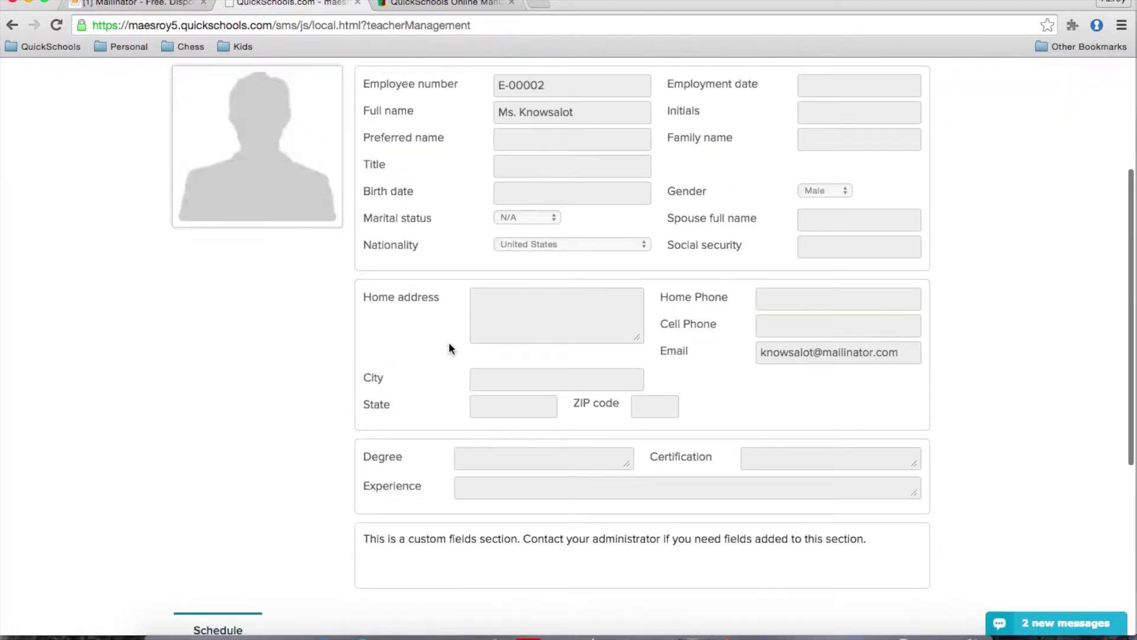
{"action": "scroll", "coordinate": [449, 342], "scroll_direction": "up", "scroll_amount": 5}
{"action": "left_click", "coordinate": [887, 208]}
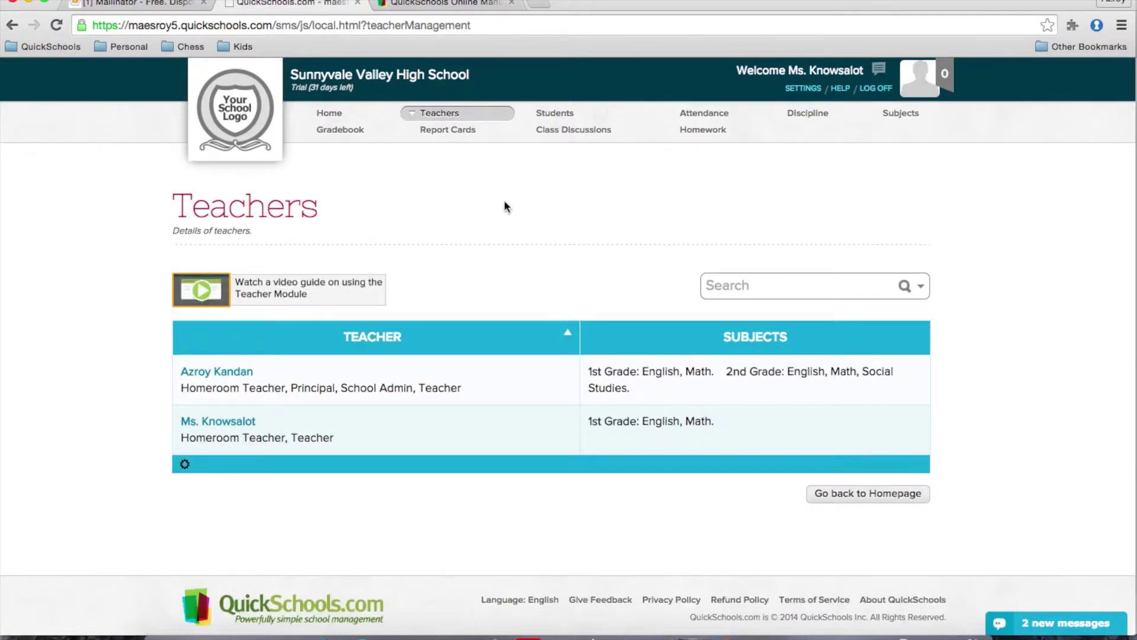
- Browse the Students list and open the first student's full profile
{"action": "left_click", "coordinate": [552, 119]}
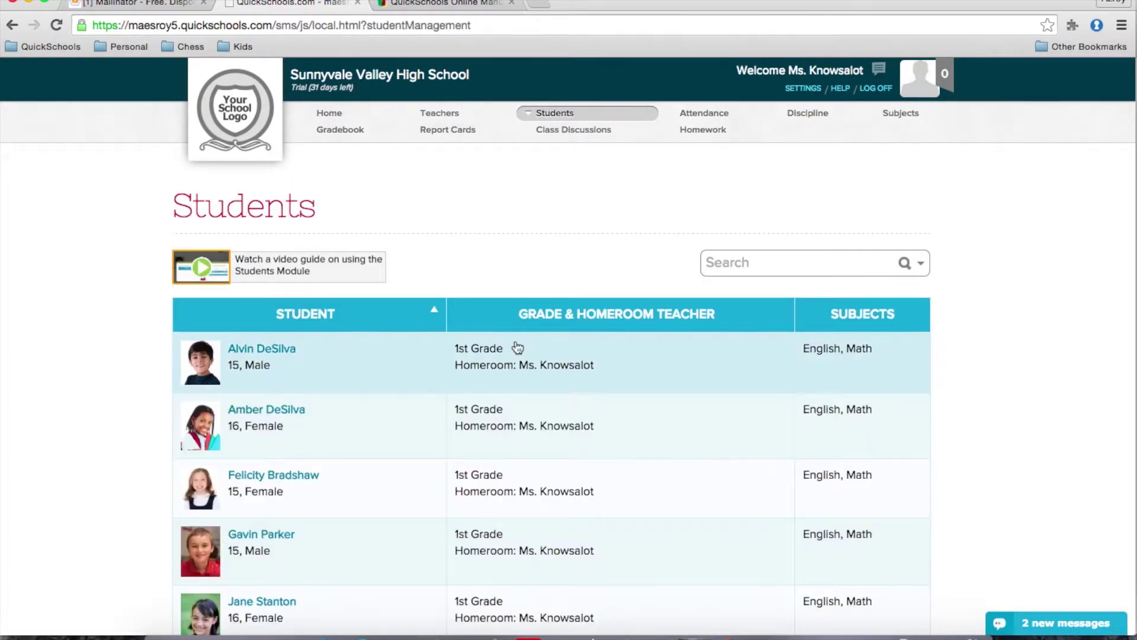
{"action": "scroll", "coordinate": [516, 347], "scroll_direction": "down", "scroll_amount": 3}
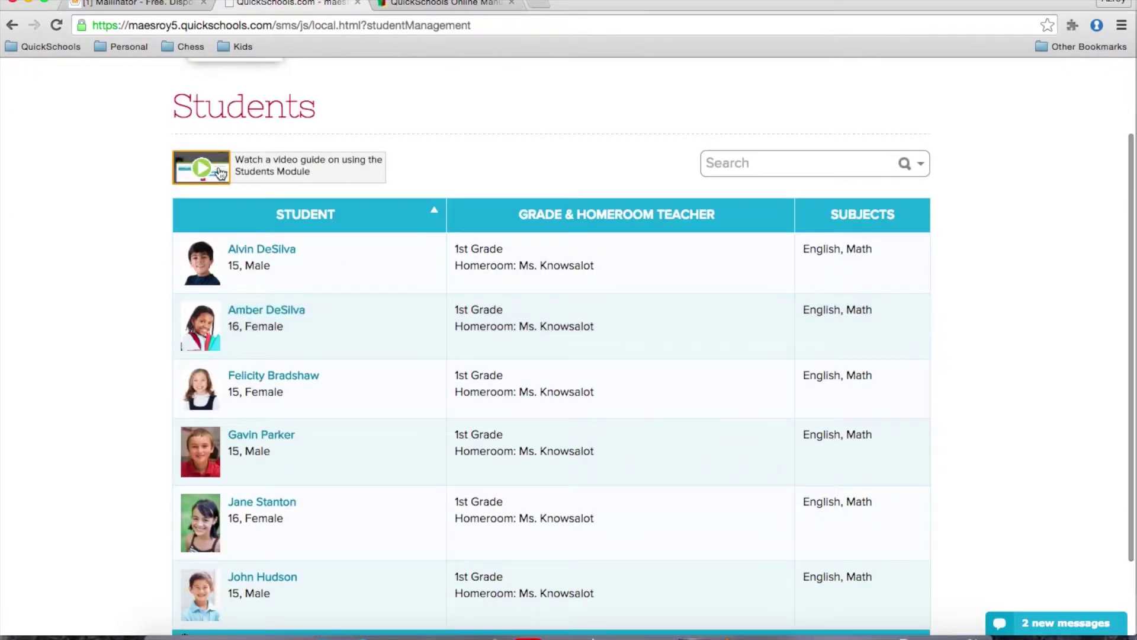
{"action": "scroll", "coordinate": [1051, 524], "scroll_direction": "up", "scroll_amount": 3}
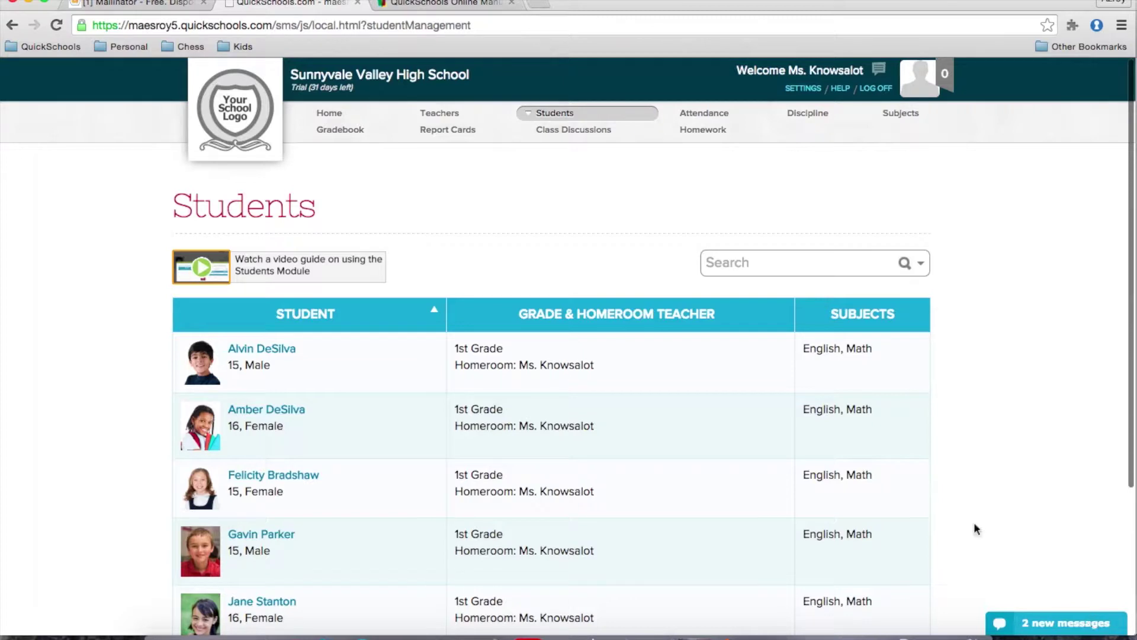
{"action": "scroll", "coordinate": [974, 521], "scroll_direction": "down", "scroll_amount": 3}
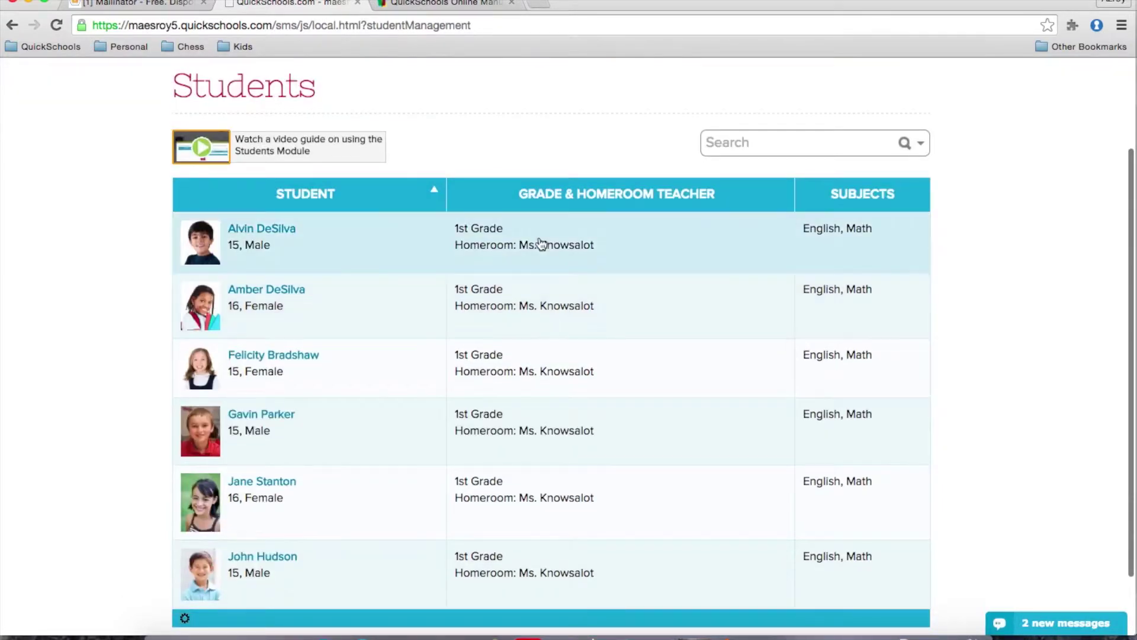
{"action": "left_click", "coordinate": [540, 243]}
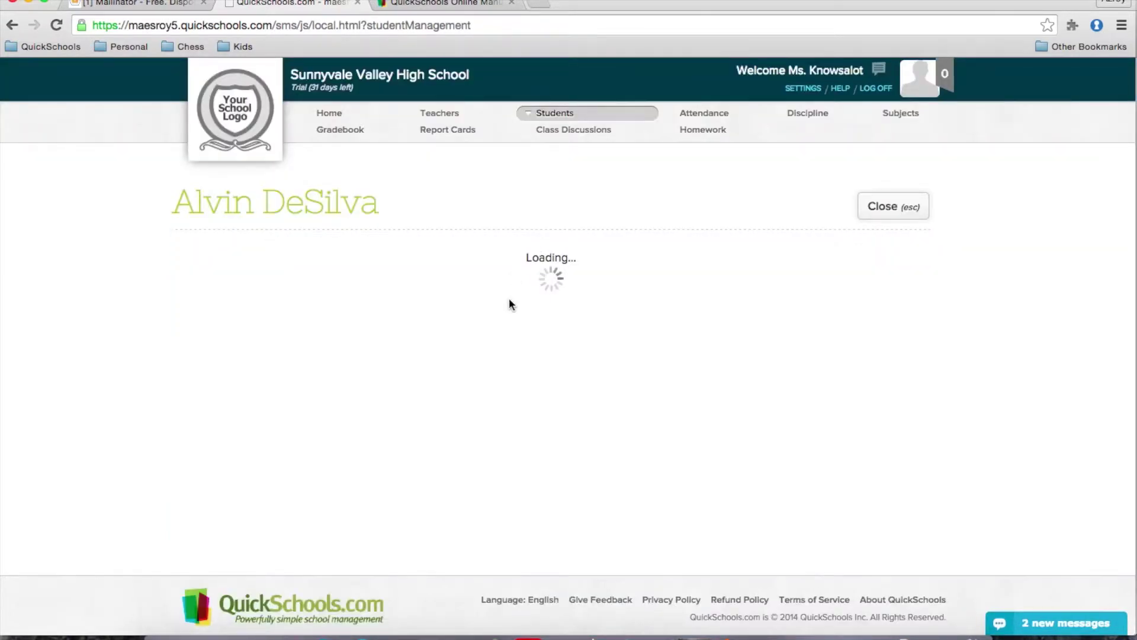
{"action": "scroll", "coordinate": [509, 303], "scroll_direction": "down", "scroll_amount": 5}
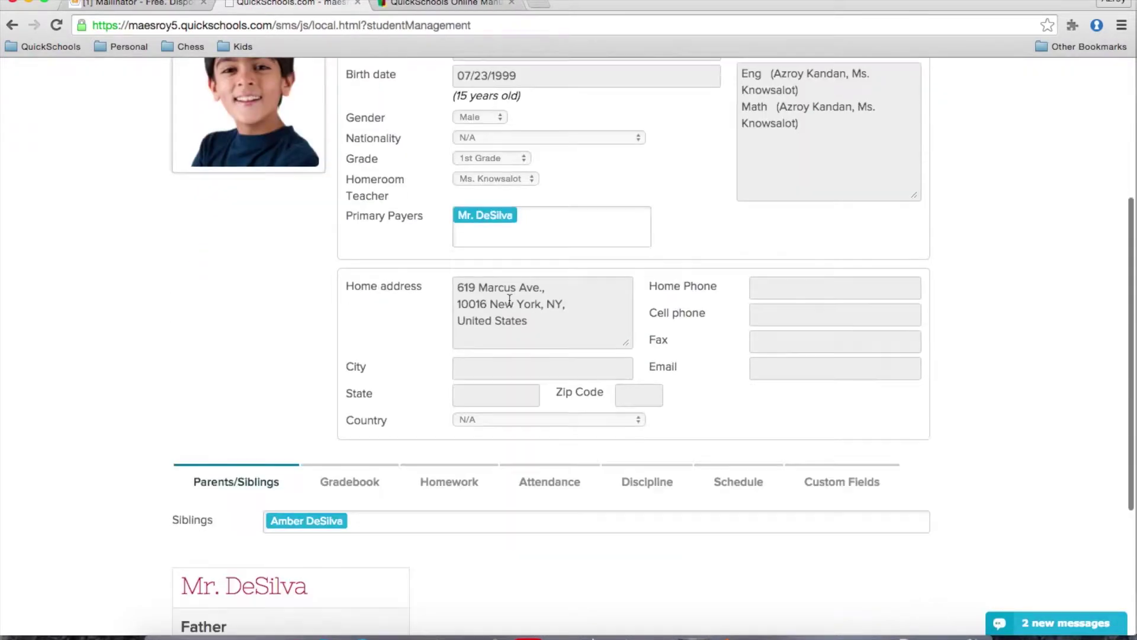
{"action": "scroll", "coordinate": [509, 299], "scroll_direction": "down", "scroll_amount": 4}
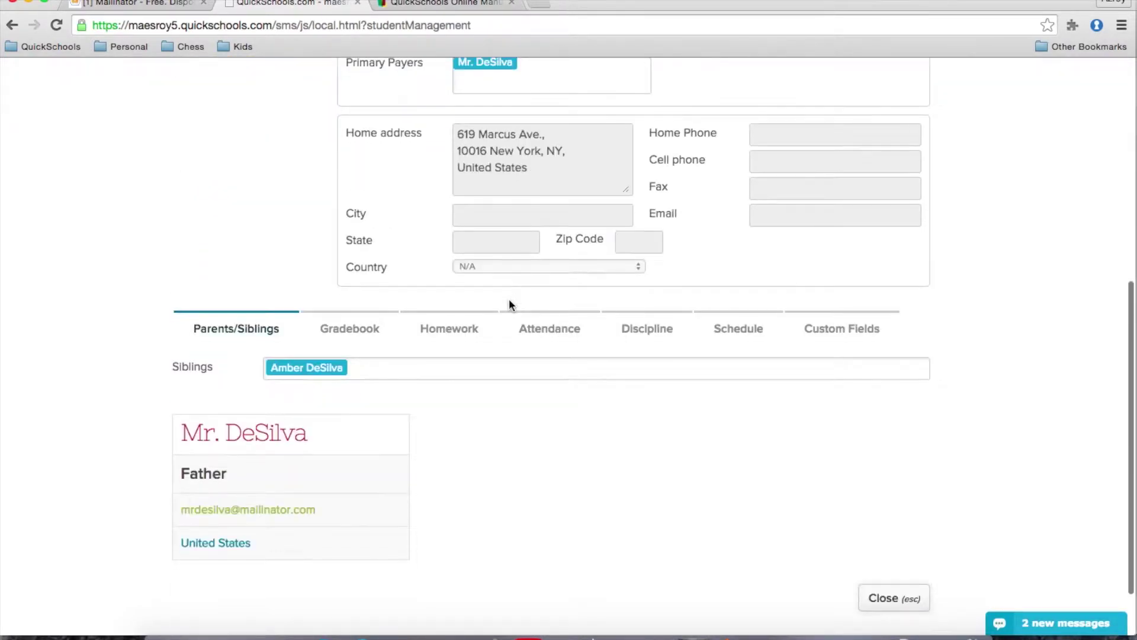
{"action": "scroll", "coordinate": [509, 299], "scroll_direction": "up", "scroll_amount": 9}
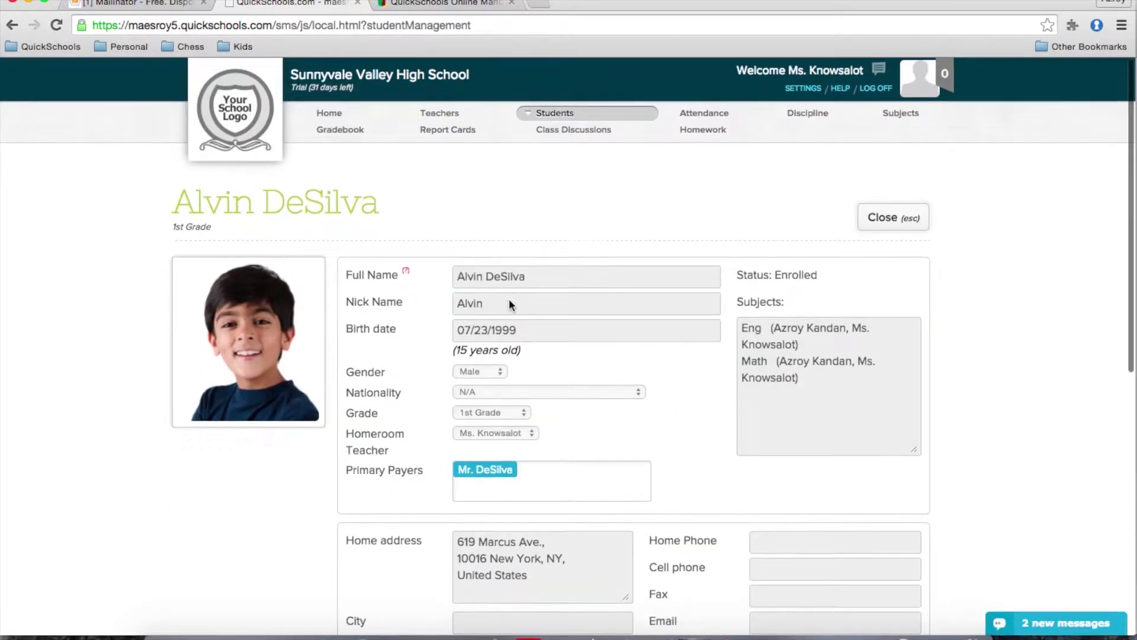
- Take homeroom attendance, marking the first student absent and the second tardy
{"action": "left_click", "coordinate": [703, 118]}
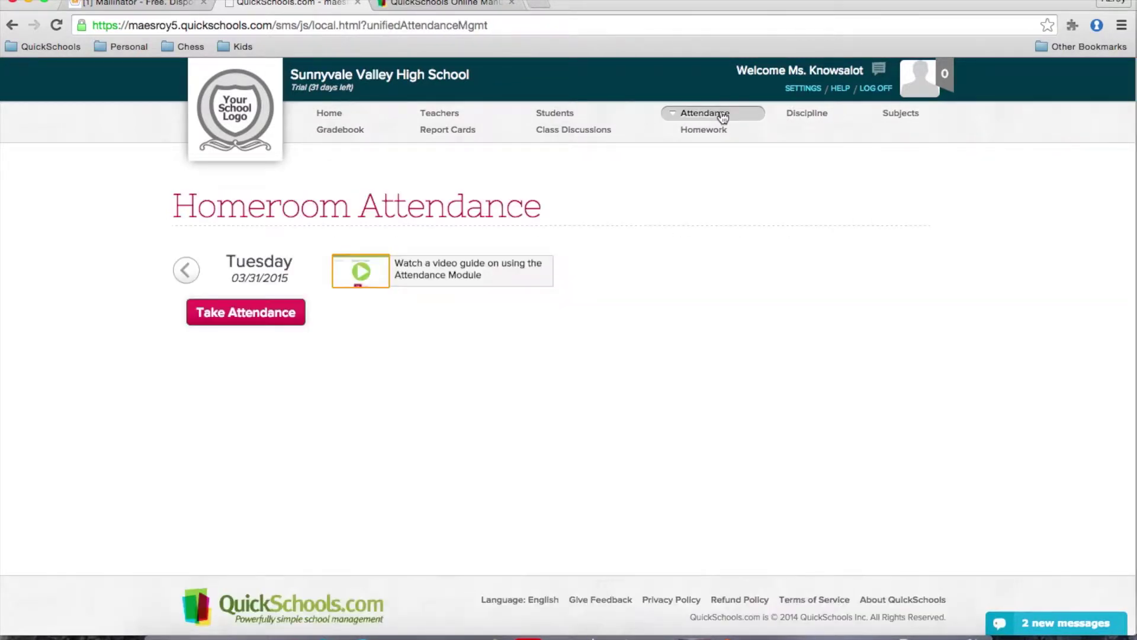
{"action": "left_click", "coordinate": [236, 314]}
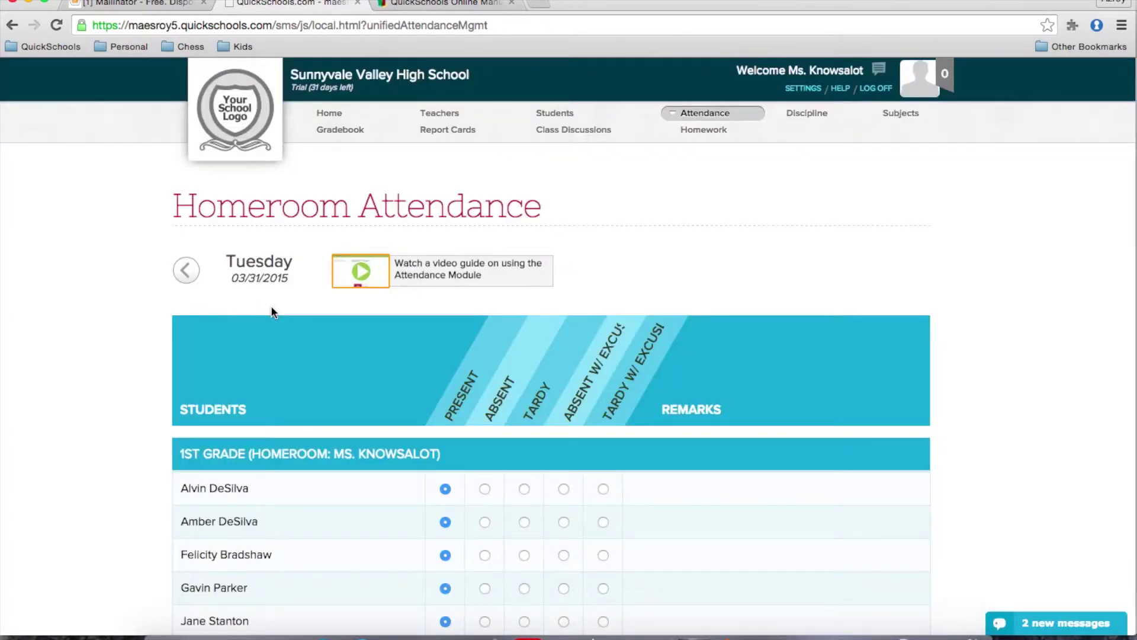
{"action": "scroll", "coordinate": [272, 312], "scroll_direction": "down", "scroll_amount": 1}
{"action": "scroll", "coordinate": [271, 307], "scroll_direction": "down", "scroll_amount": 1}
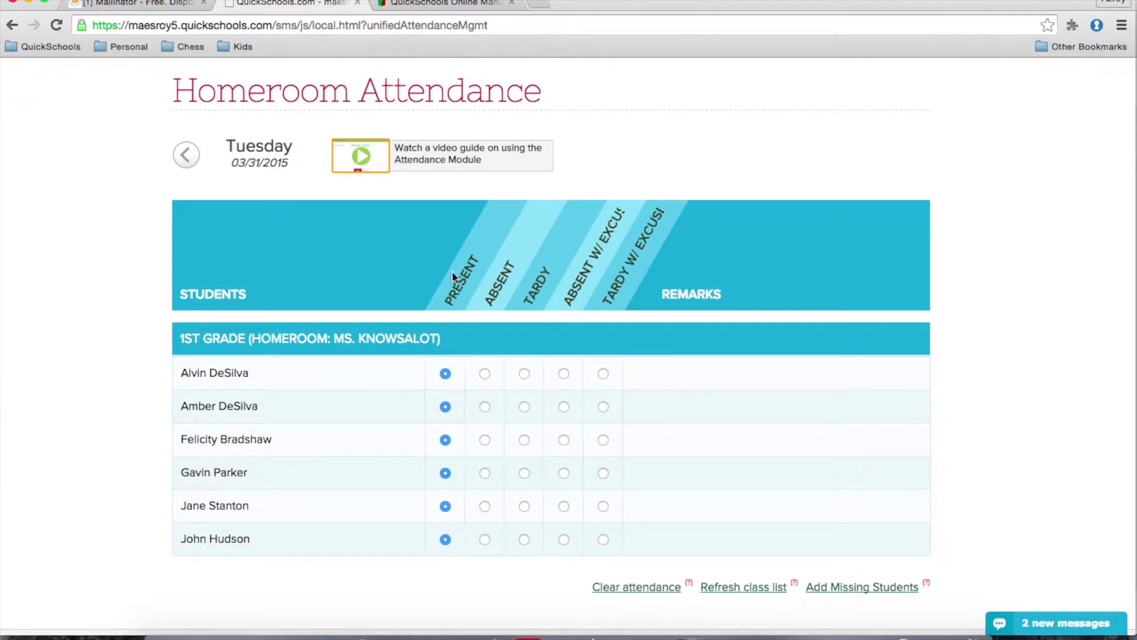
{"action": "left_click", "coordinate": [485, 374]}
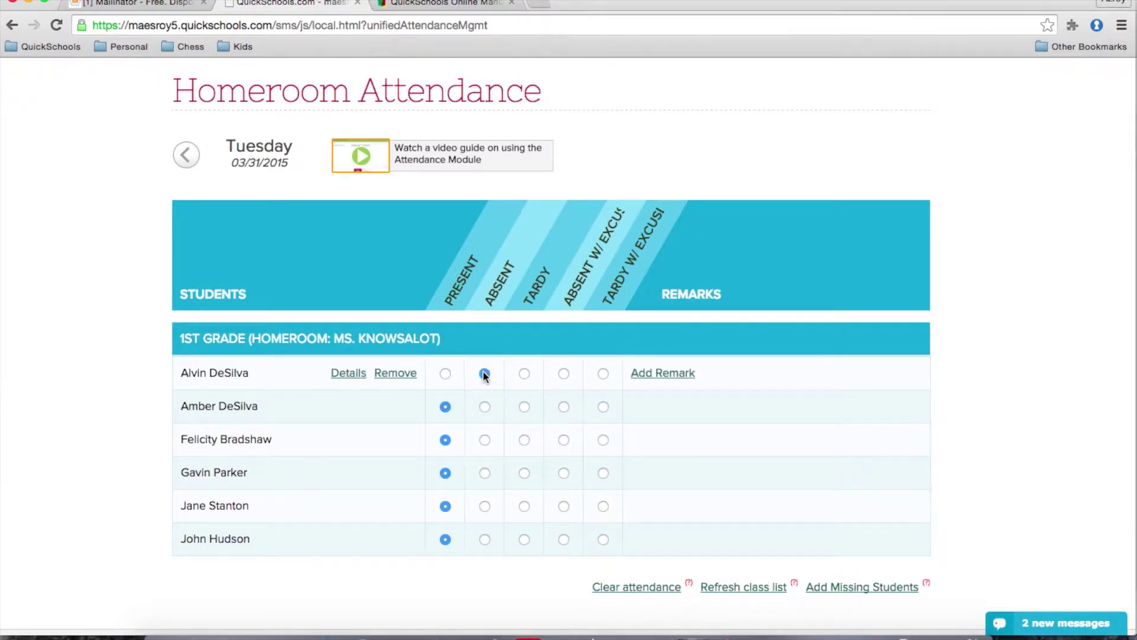
{"action": "left_click", "coordinate": [527, 407]}
- Remark that the absent student felt unwell and left after first period, then show Monday
{"action": "left_click", "coordinate": [650, 377]}
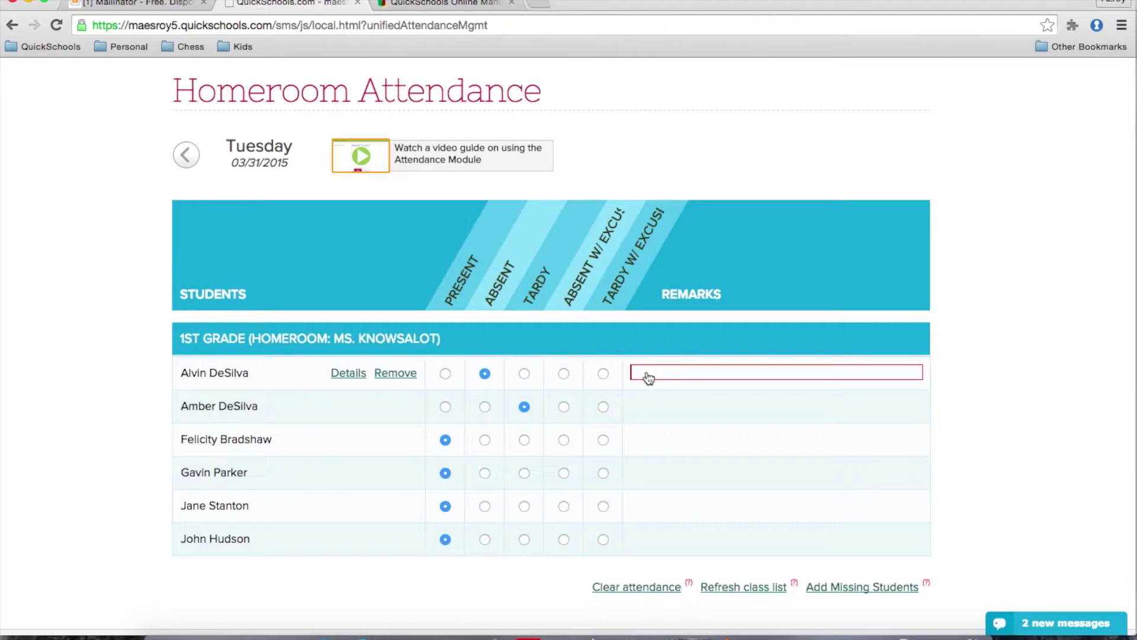
{"action": "type", "text": "Alvin was not feeling well, and left a"}
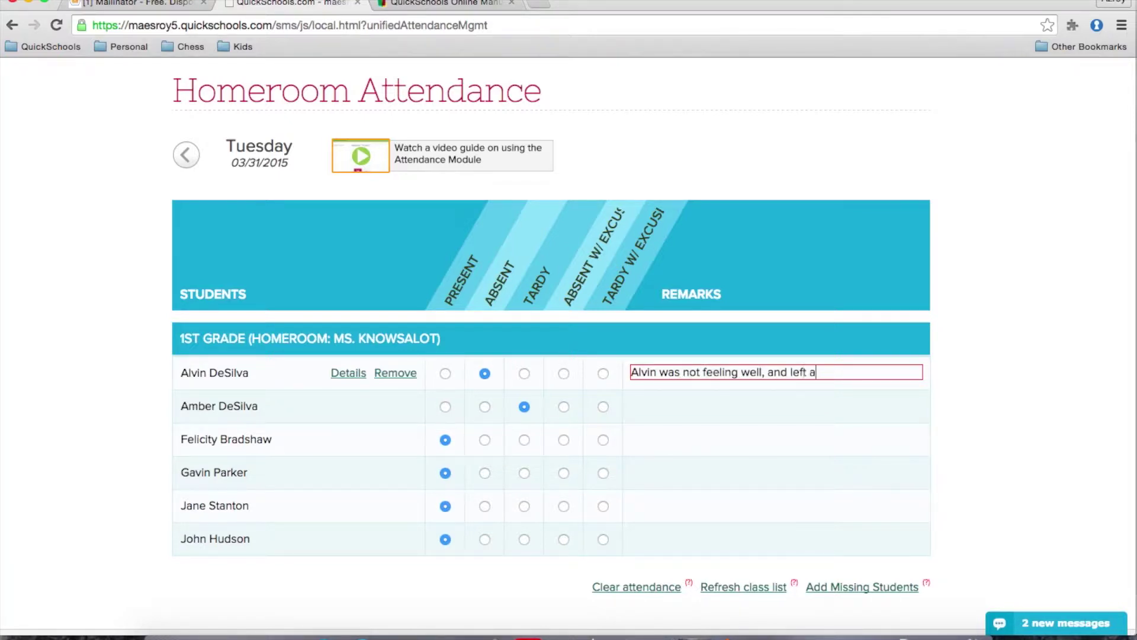
{"action": "type", "text": "fter first period."}
{"action": "left_click", "coordinate": [973, 324]}
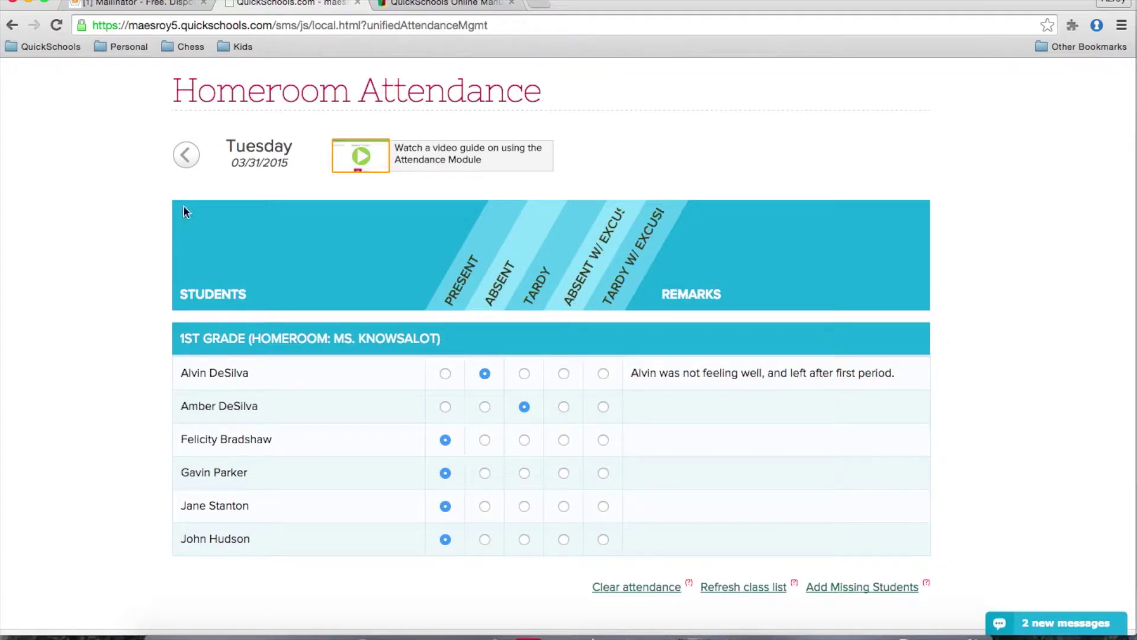
{"action": "scroll", "coordinate": [195, 190], "scroll_direction": "down", "scroll_amount": 1}
{"action": "left_click", "coordinate": [185, 151]}
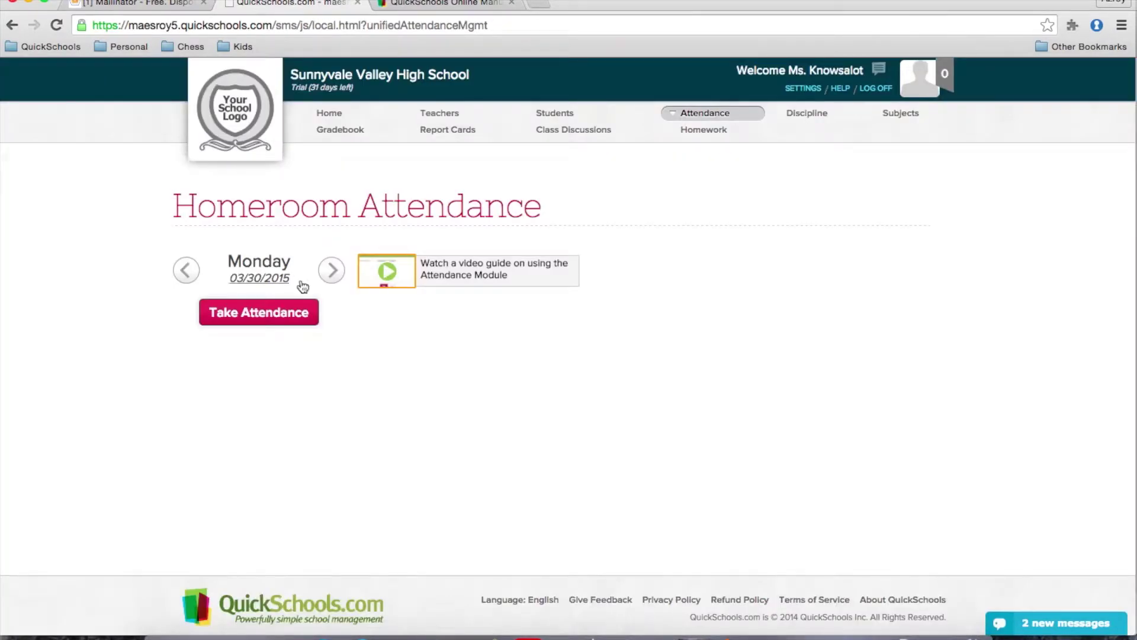
- Load Monday's attendance, check the first student's attendance history, then start a new discipline incident
{"action": "left_click", "coordinate": [261, 314]}
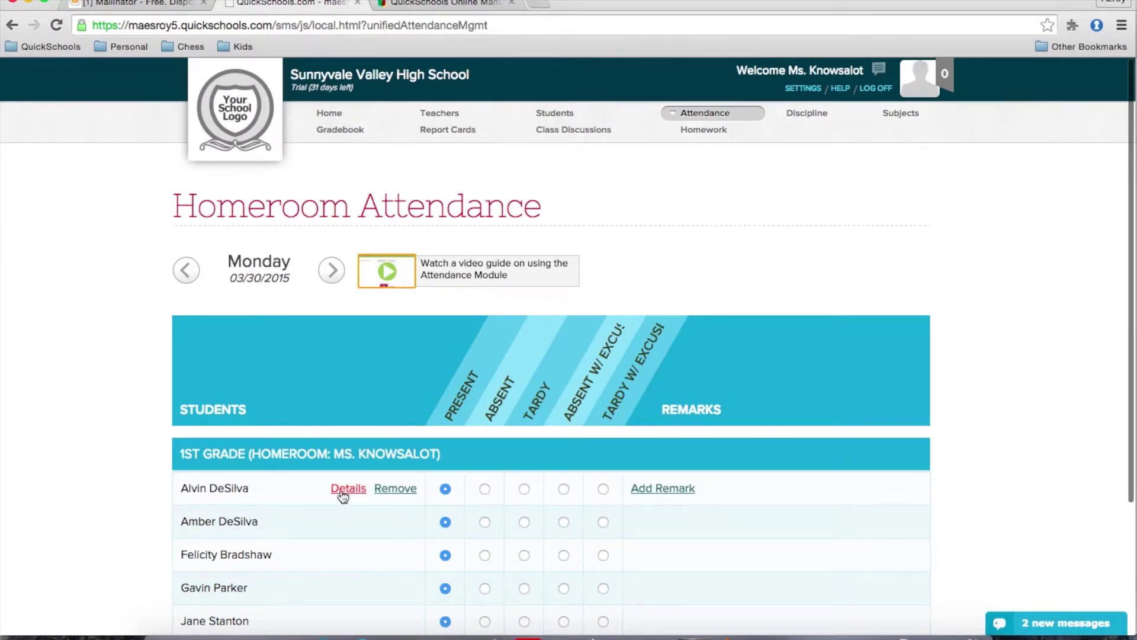
{"action": "left_click", "coordinate": [347, 489]}
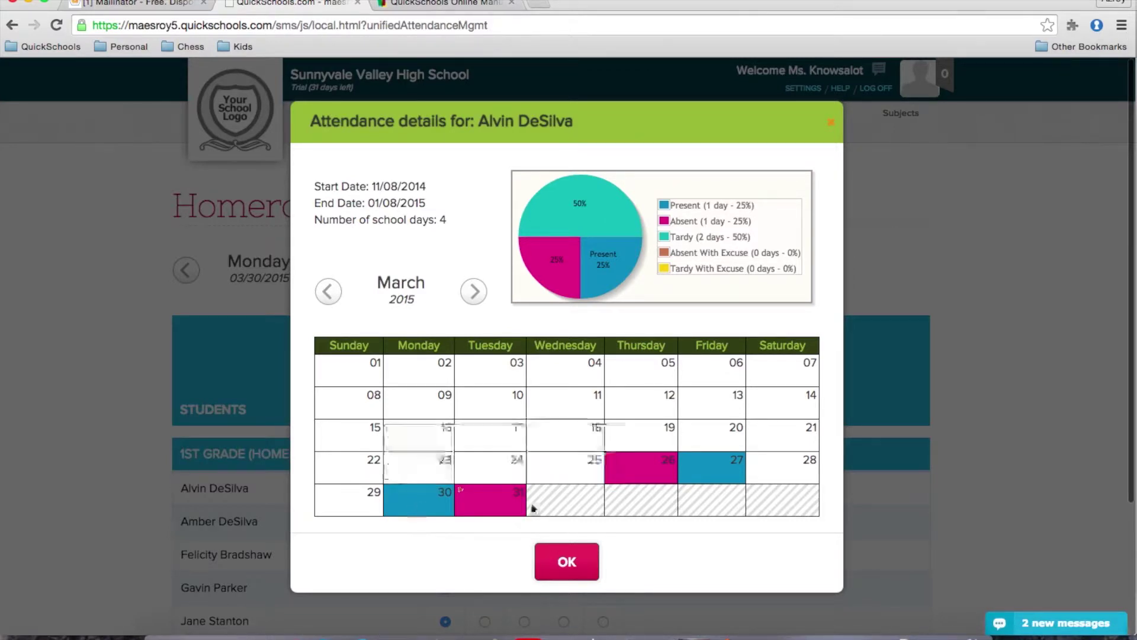
{"action": "mouse_move", "coordinate": [503, 501]}
{"action": "mouse_move", "coordinate": [716, 472]}
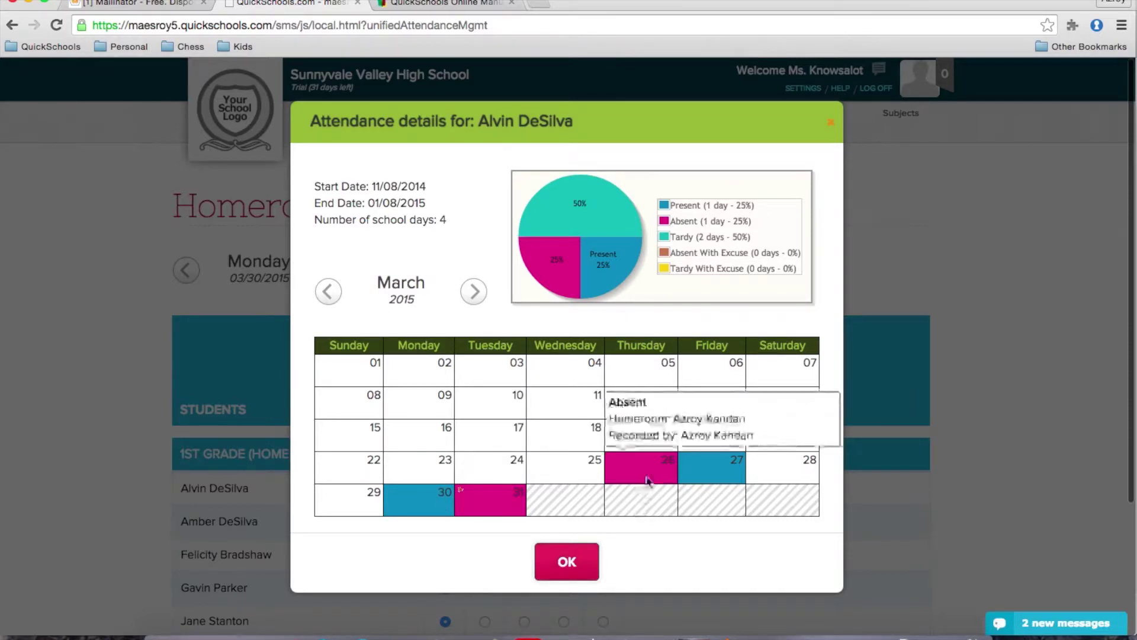
{"action": "left_click", "coordinate": [570, 559]}
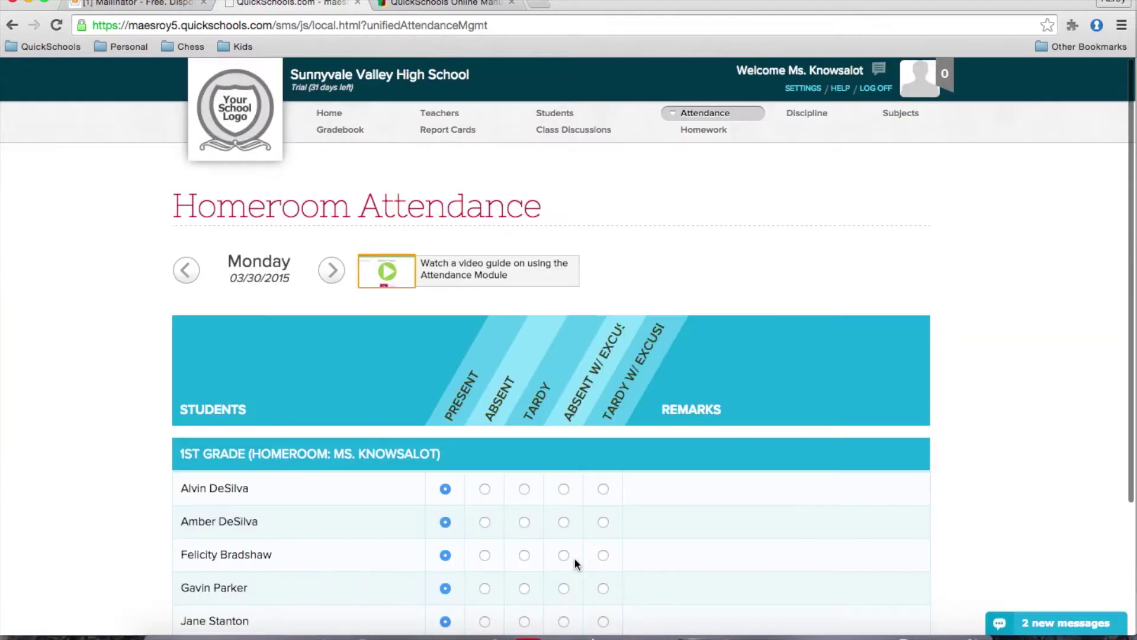
{"action": "left_click", "coordinate": [808, 114]}
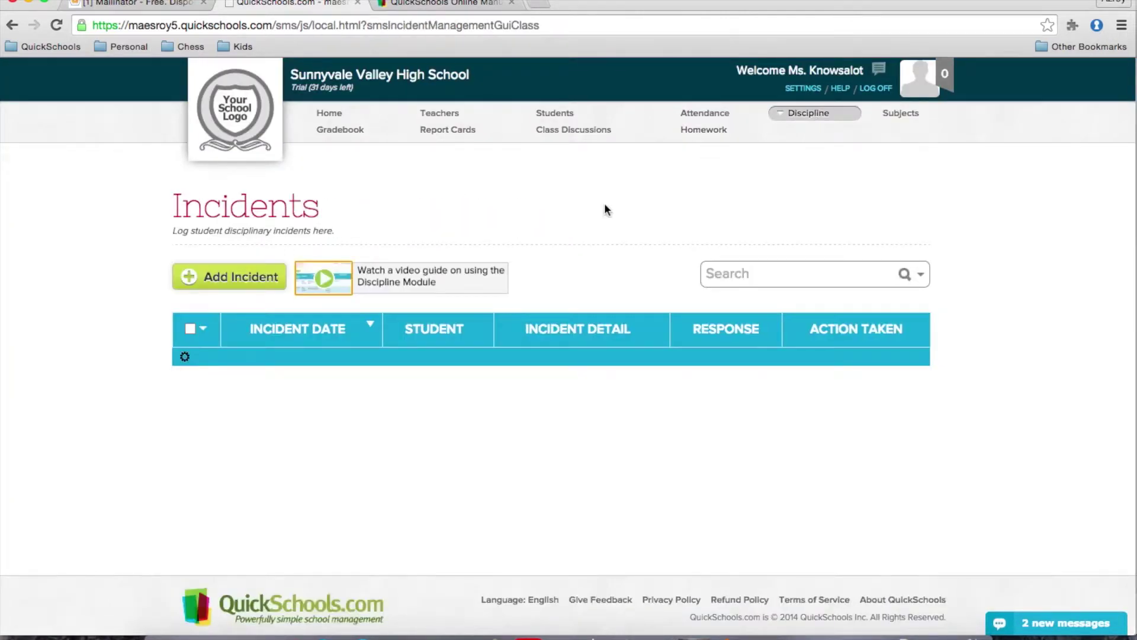
{"action": "left_click", "coordinate": [215, 278]}
- Choose the first student, describe him as disruptive in class, keep response N/A, give 2 demerits
{"action": "left_click", "coordinate": [360, 248]}
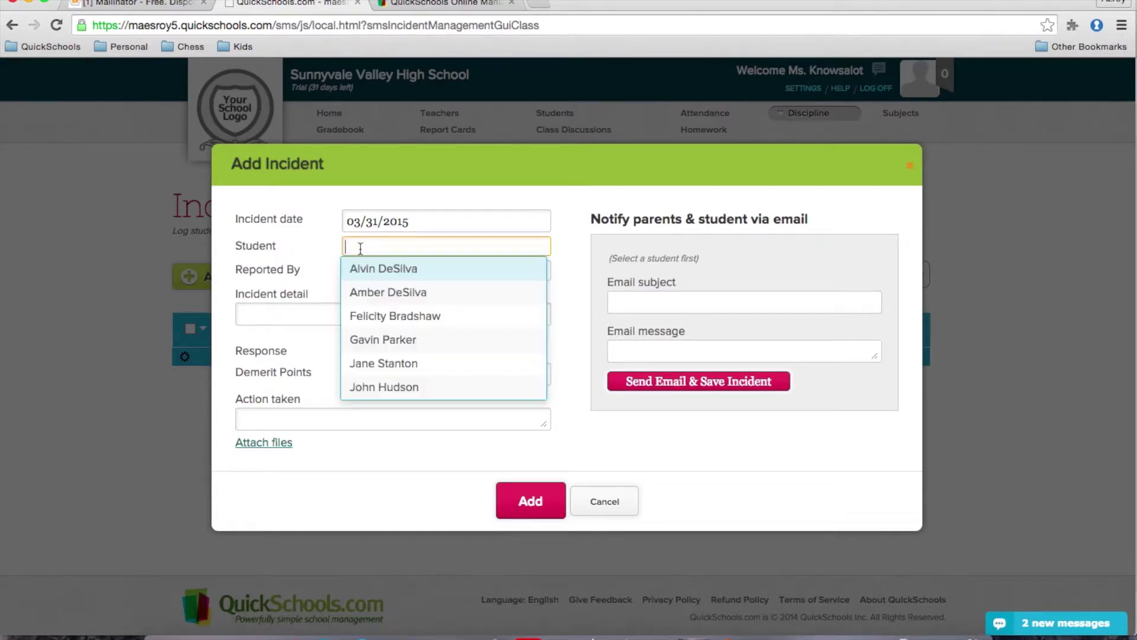
{"action": "left_click", "coordinate": [374, 274]}
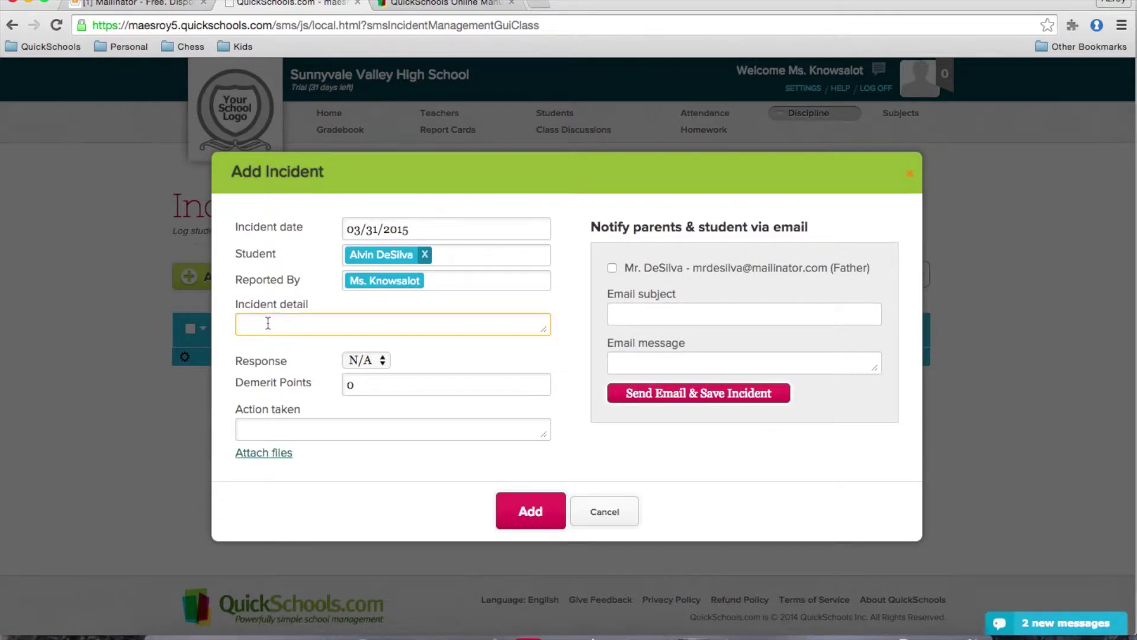
{"action": "type", "text": "Alvin was"}
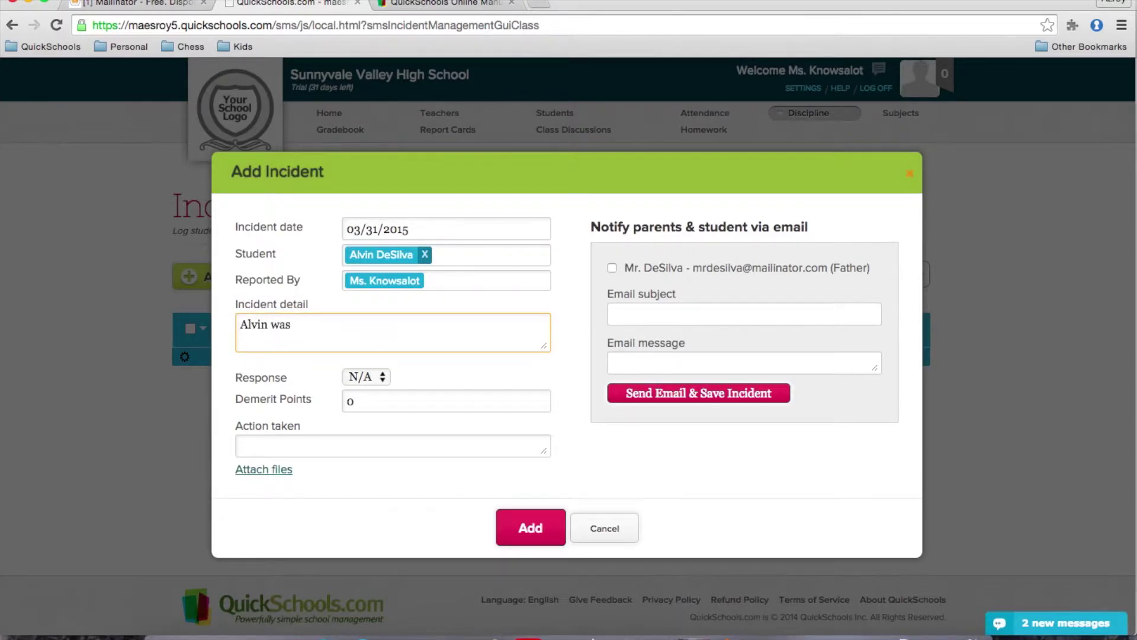
{"action": "type", "text": " disruptive in class."}
{"action": "left_click", "coordinate": [368, 377]}
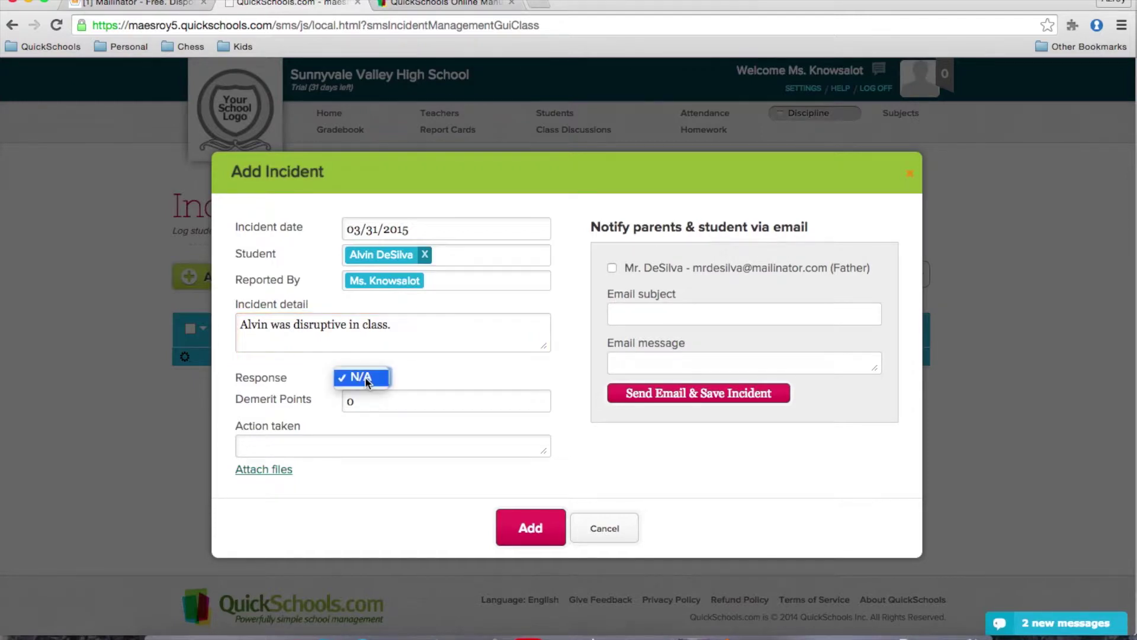
{"action": "left_click", "coordinate": [434, 378]}
{"action": "key", "text": "Tab"}
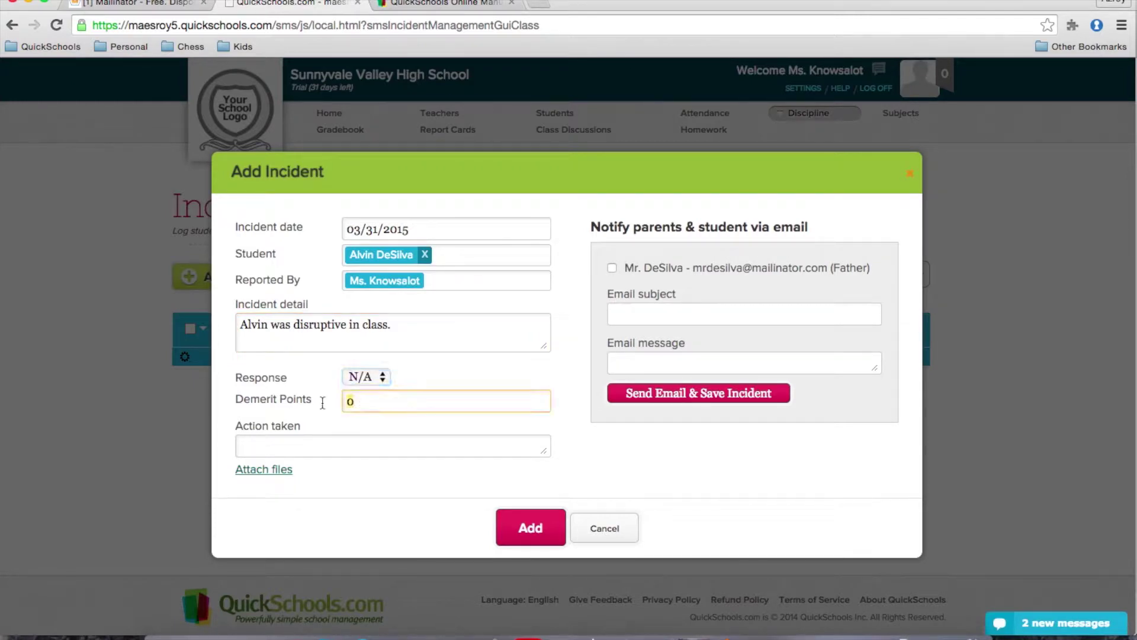
{"action": "type", "text": "2"}
- Record 'sent to the principal's office' as the action, skip the parent email, and add the incident
{"action": "left_click", "coordinate": [312, 451]}
{"action": "type", "text": "Alvin was s"}
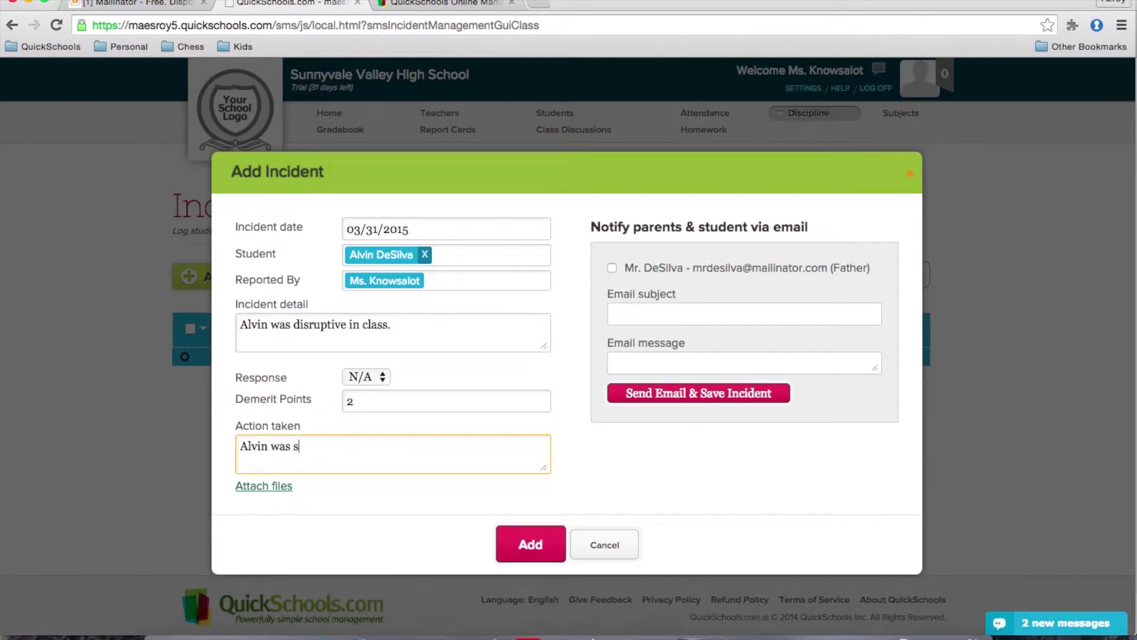
{"action": "type", "text": "ent to the principals'"}
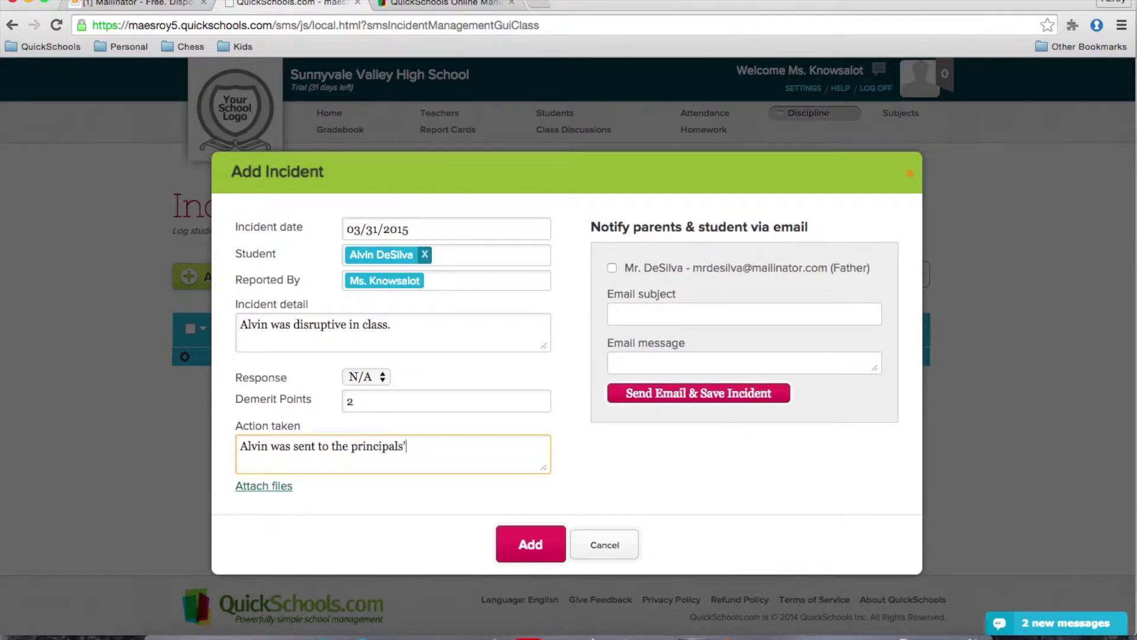
{"action": "type", "text": "s office."}
{"action": "left_click", "coordinate": [612, 268]}
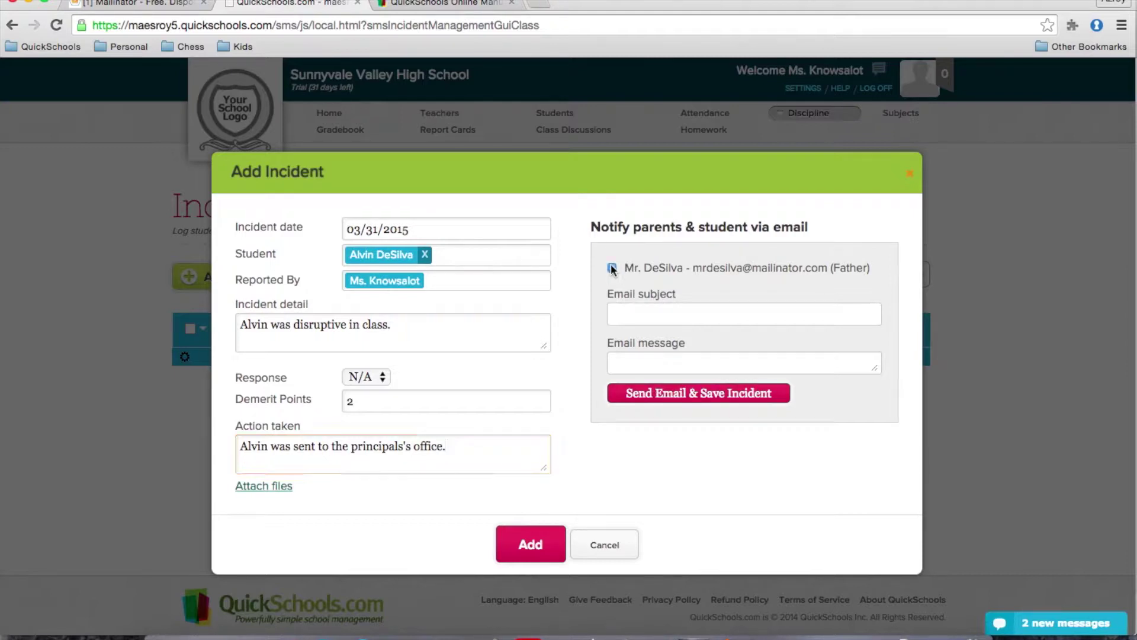
{"action": "left_click", "coordinate": [662, 316]}
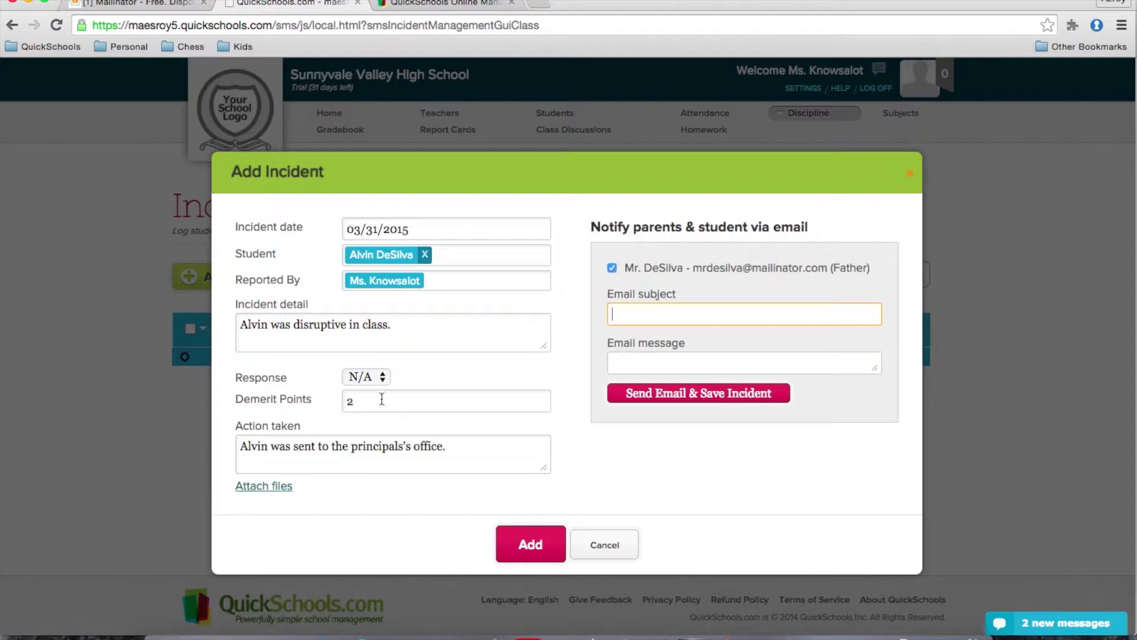
{"action": "left_click", "coordinate": [612, 268]}
{"action": "left_click", "coordinate": [529, 544]}
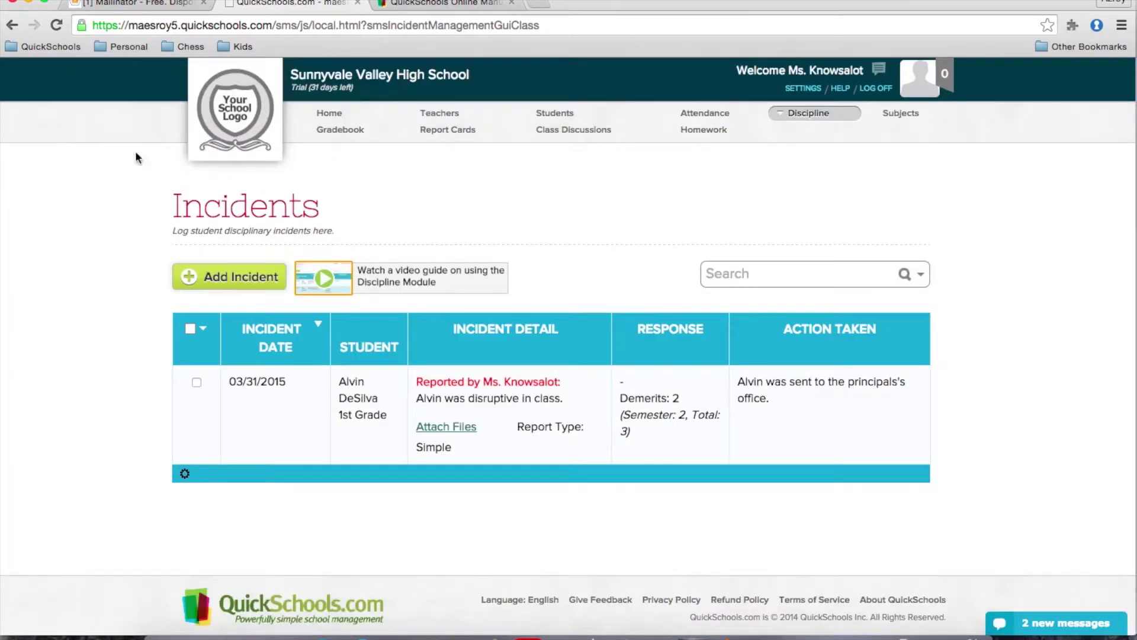
- Show the Gradebook and check the Subject choices, keeping 1st Grade English selected
{"action": "left_click", "coordinate": [342, 131]}
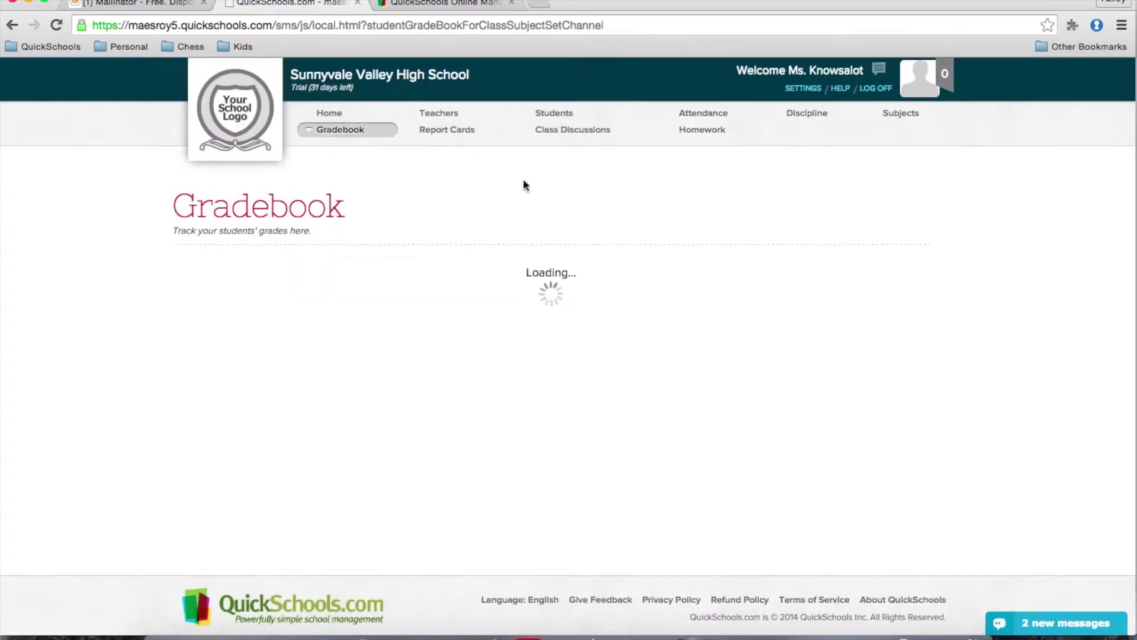
{"action": "scroll", "coordinate": [787, 235], "scroll_direction": "down", "scroll_amount": 2}
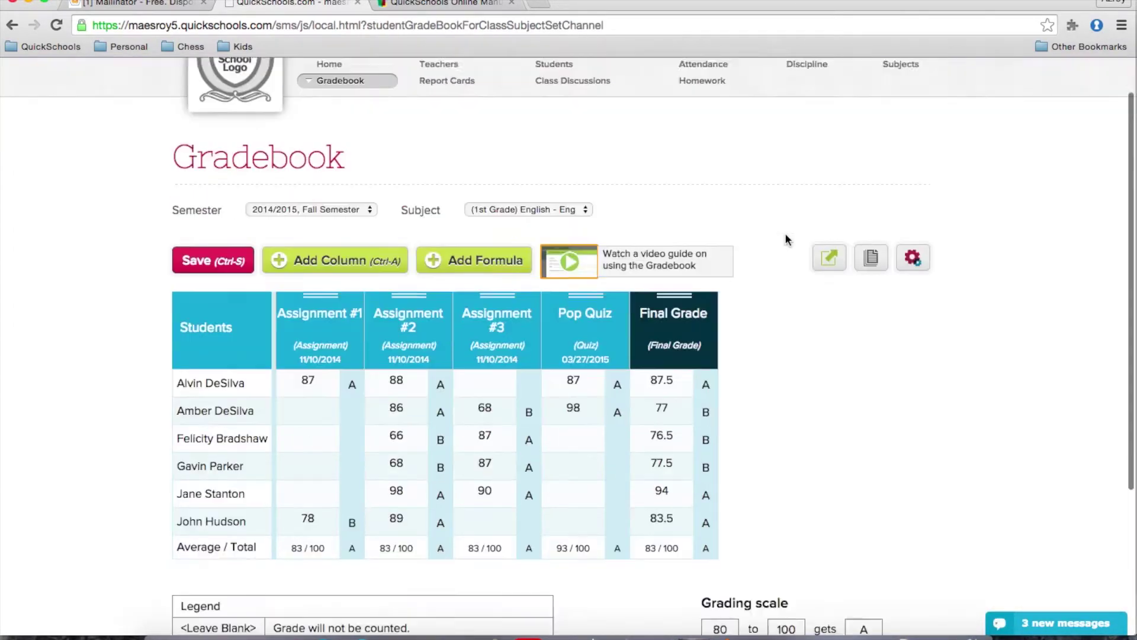
{"action": "left_click", "coordinate": [574, 205]}
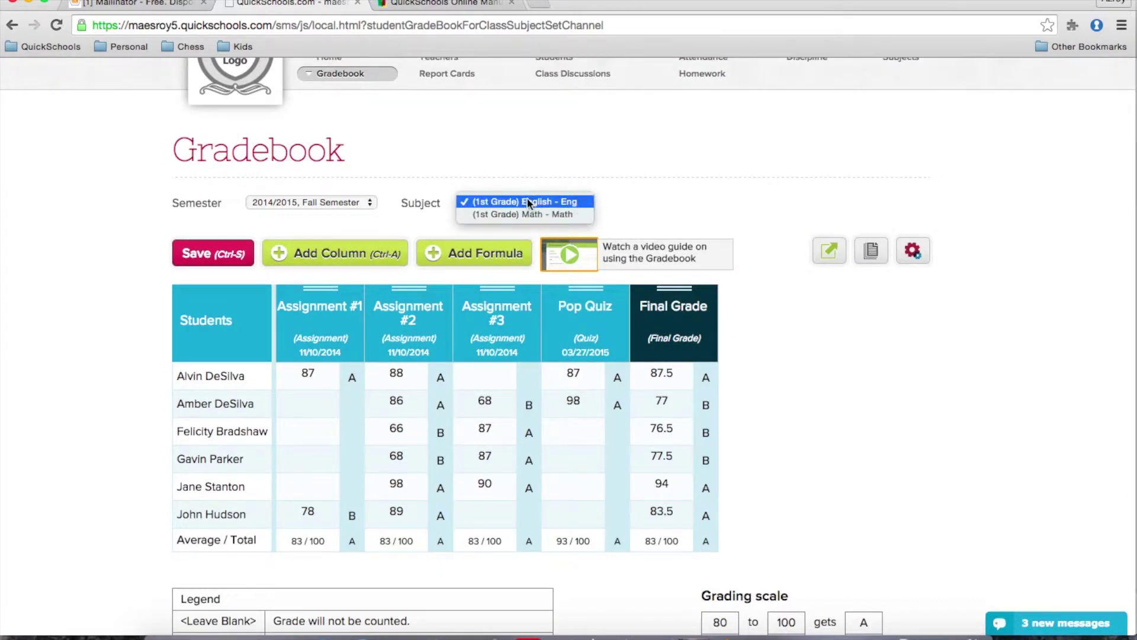
{"action": "left_click", "coordinate": [648, 193]}
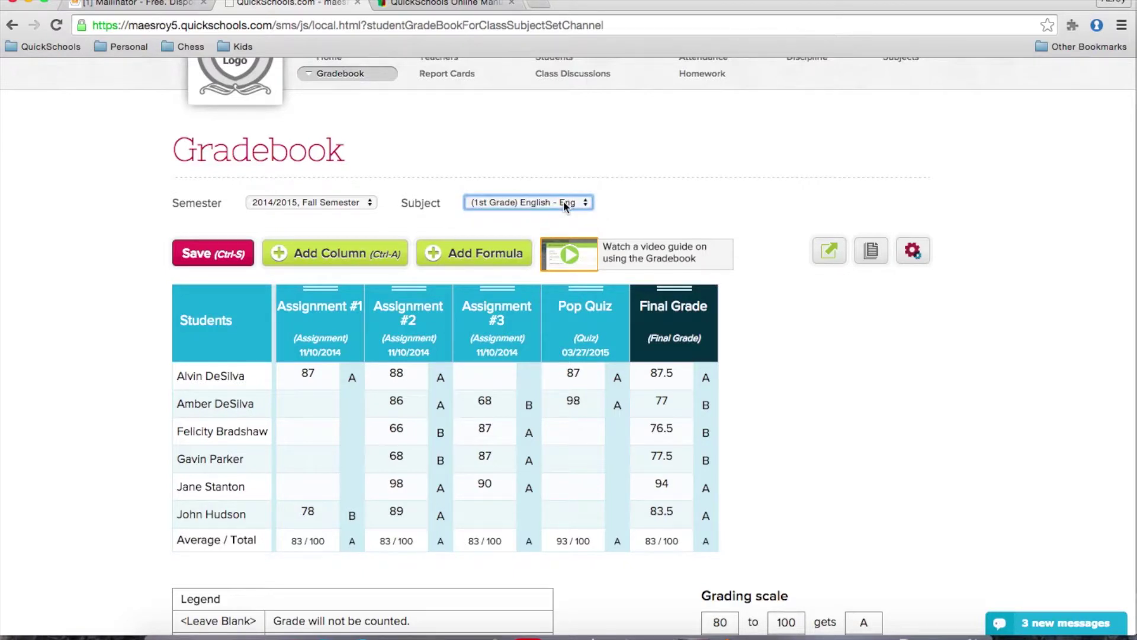
{"action": "scroll", "coordinate": [563, 200], "scroll_direction": "up", "scroll_amount": 1}
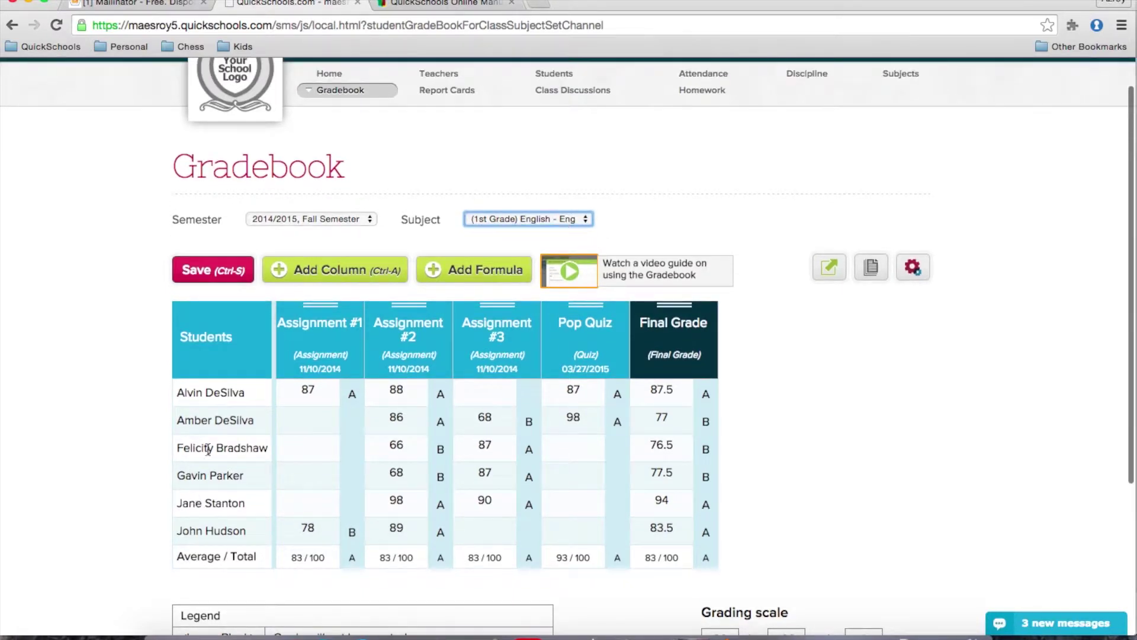
{"action": "scroll", "coordinate": [208, 464], "scroll_direction": "up", "scroll_amount": 2}
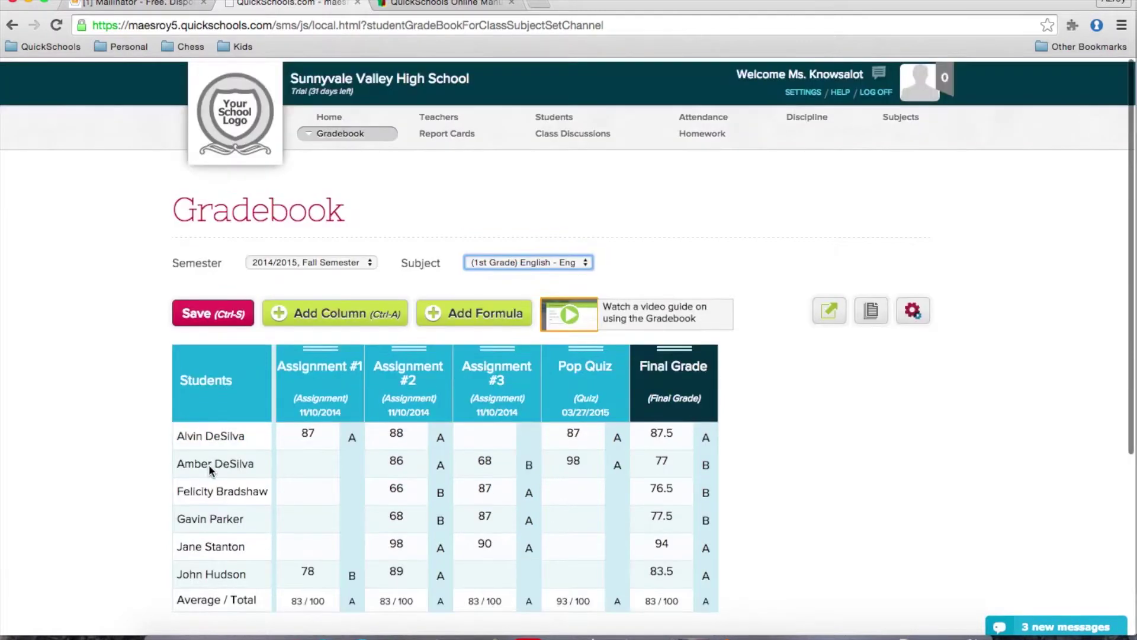
- On Subject Setup, view English's enrolled students, then open and cancel the English subject editor
{"action": "left_click", "coordinate": [903, 116]}
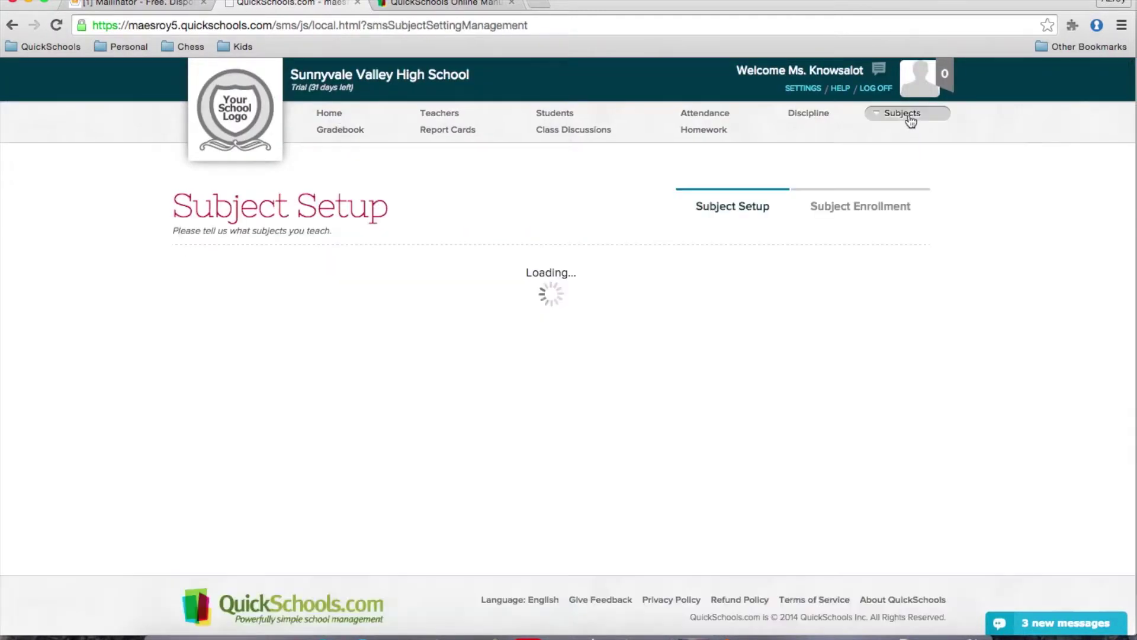
{"action": "scroll", "coordinate": [440, 240], "scroll_direction": "down", "scroll_amount": 5}
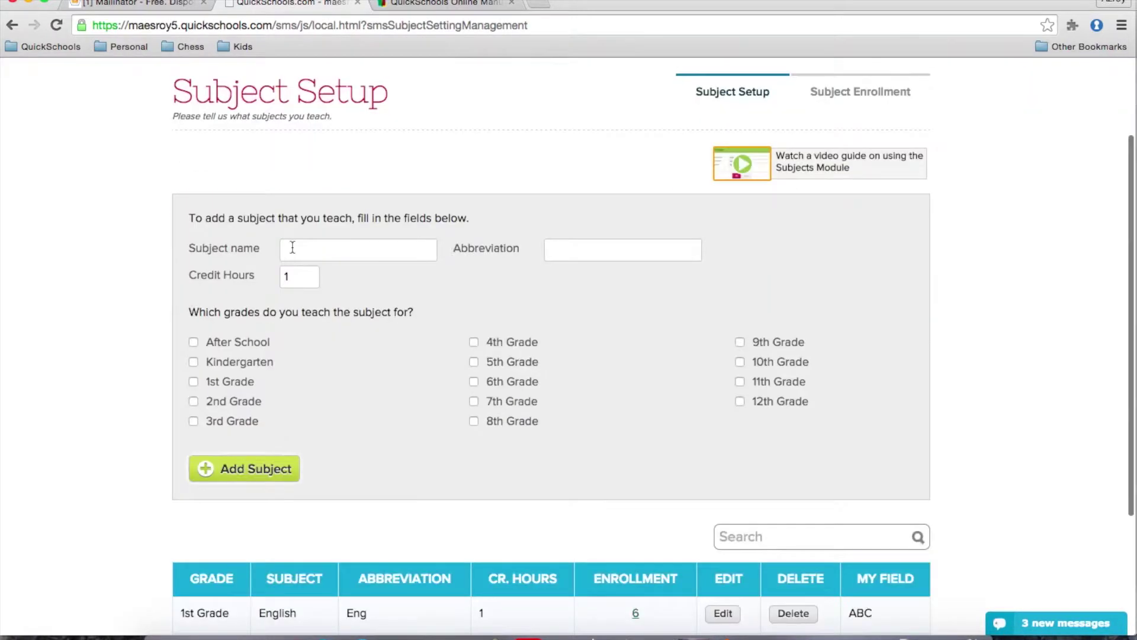
{"action": "left_click", "coordinate": [301, 252]}
{"action": "scroll", "coordinate": [666, 470], "scroll_direction": "down", "scroll_amount": 5}
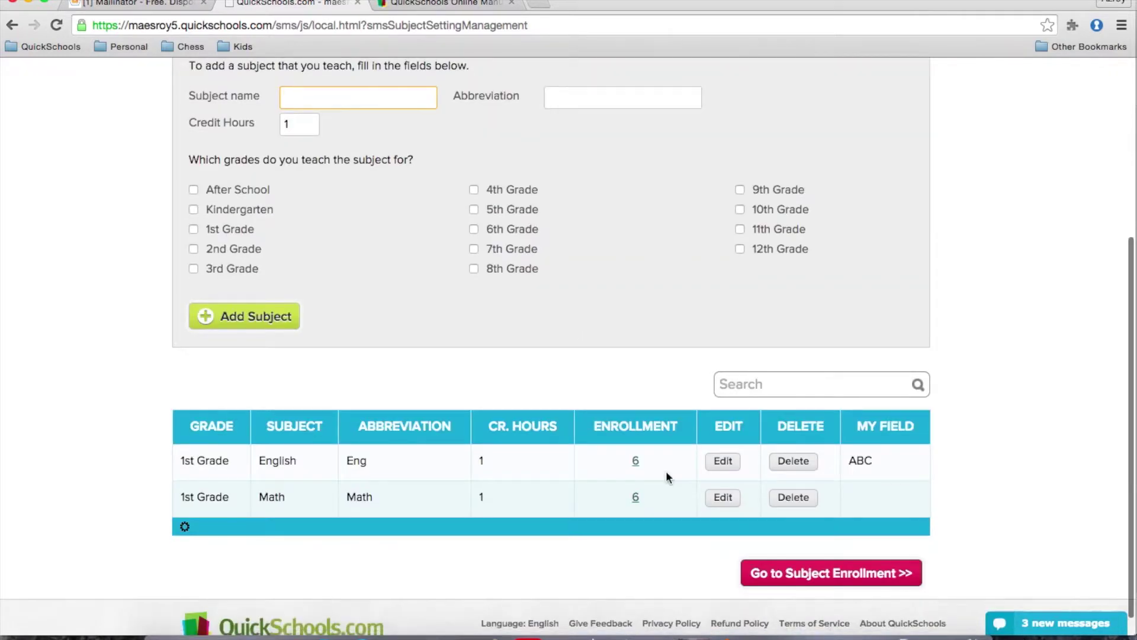
{"action": "left_click", "coordinate": [635, 461]}
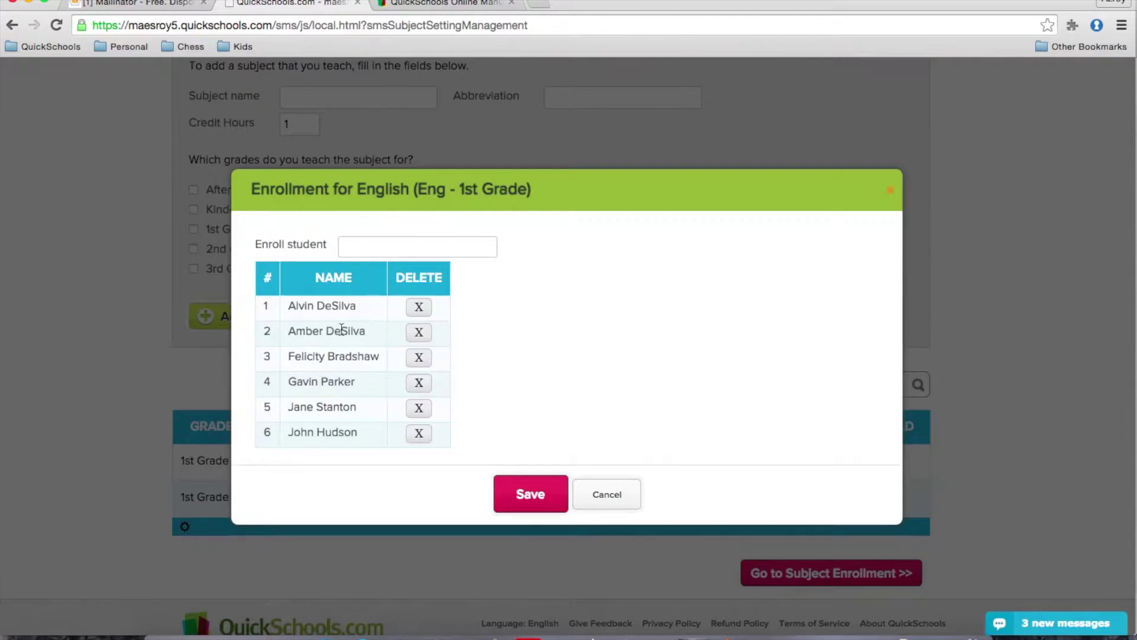
{"action": "left_click", "coordinate": [623, 495]}
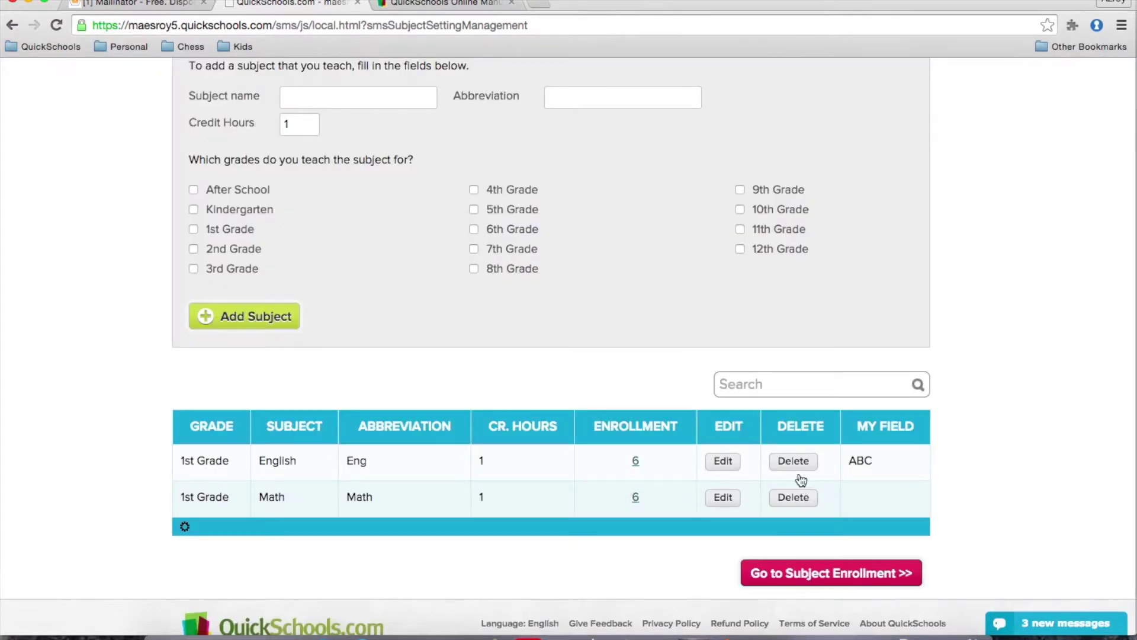
{"action": "left_click", "coordinate": [723, 462]}
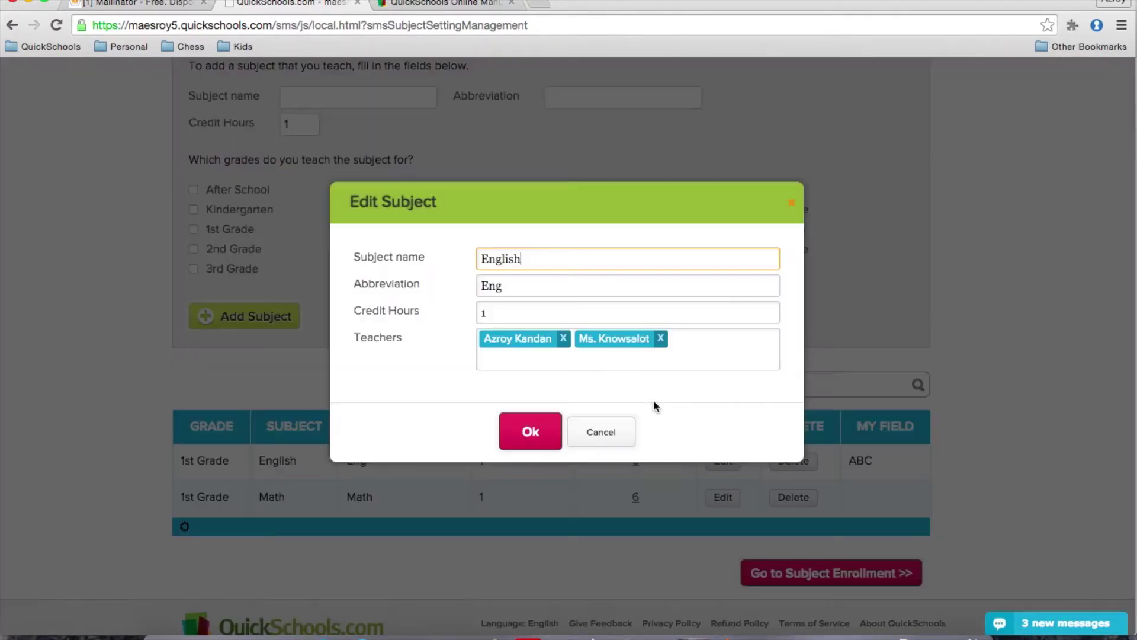
{"action": "left_click", "coordinate": [616, 435]}
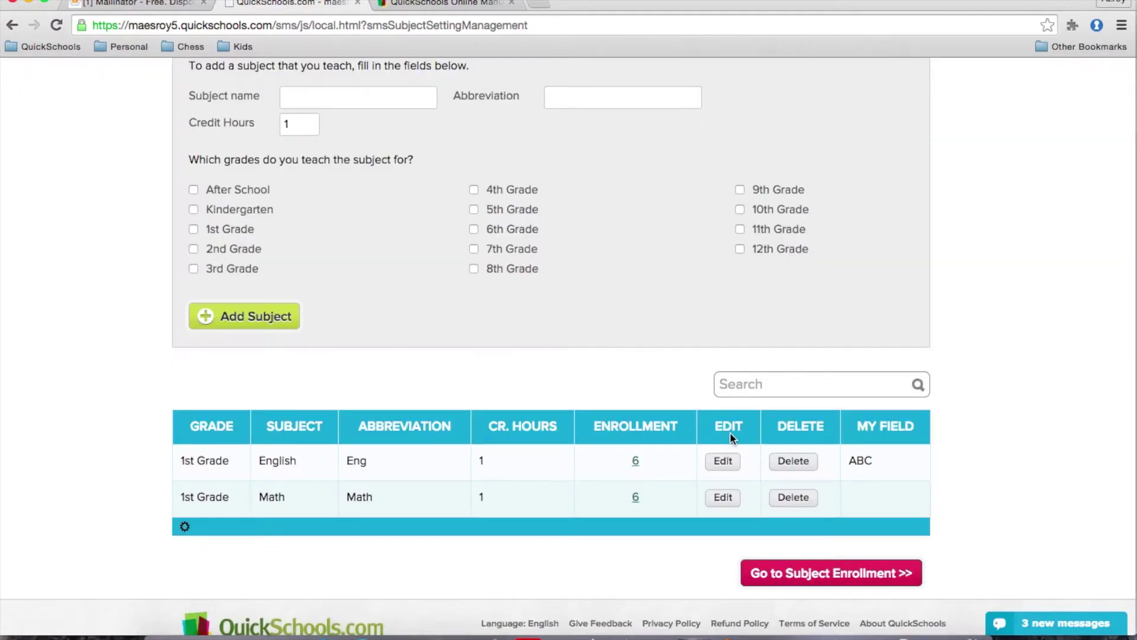
{"action": "scroll", "coordinate": [724, 430], "scroll_direction": "up", "scroll_amount": 5}
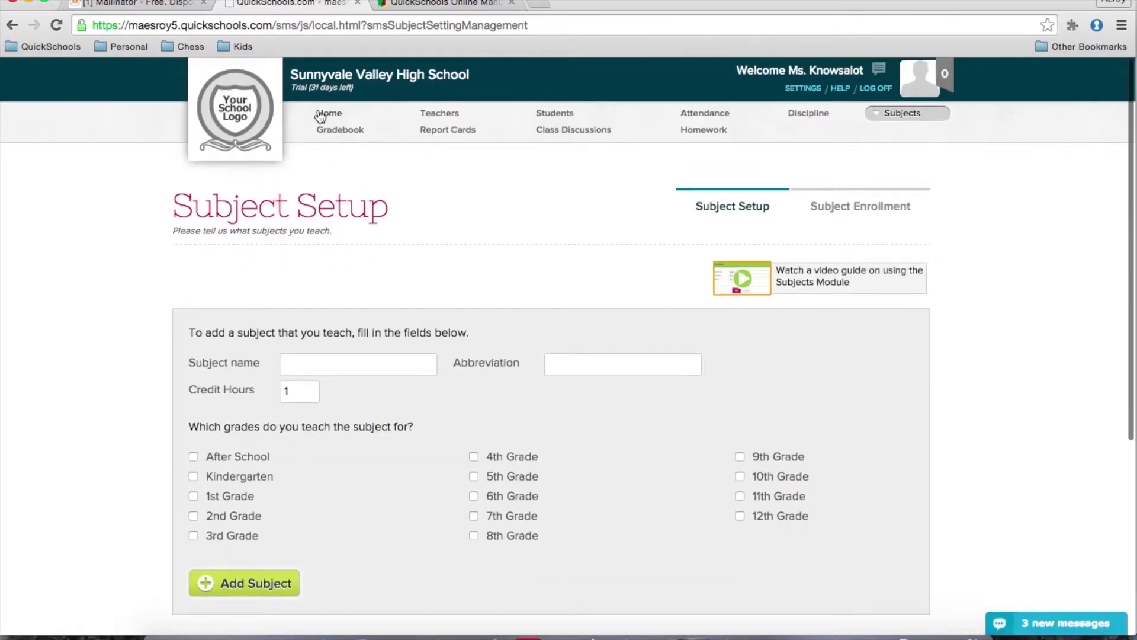
- Add a gradebook column named 'New Test' in the Test category
{"action": "left_click", "coordinate": [331, 132]}
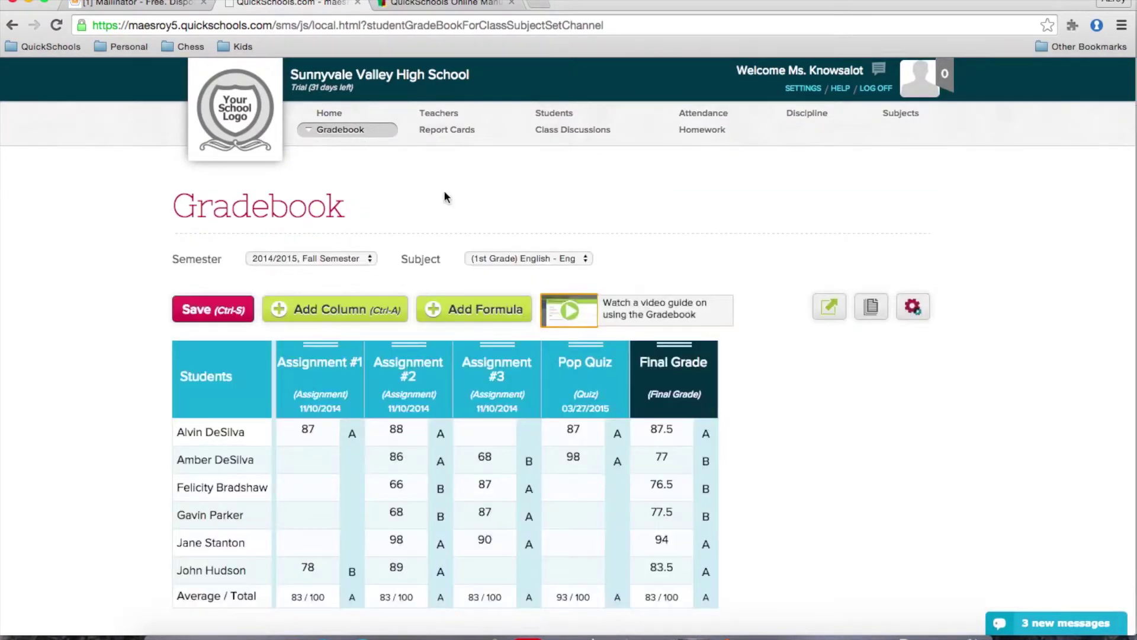
{"action": "scroll", "coordinate": [443, 191], "scroll_direction": "down", "scroll_amount": 2}
{"action": "left_click", "coordinate": [359, 251]}
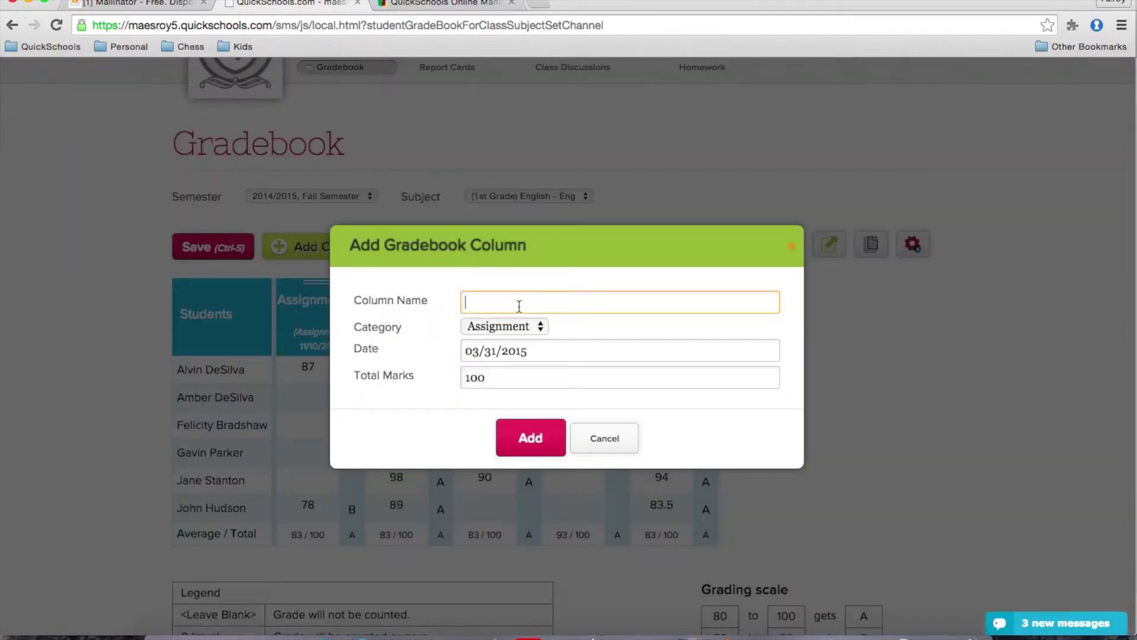
{"action": "type", "text": "New Test"}
{"action": "left_click", "coordinate": [538, 325]}
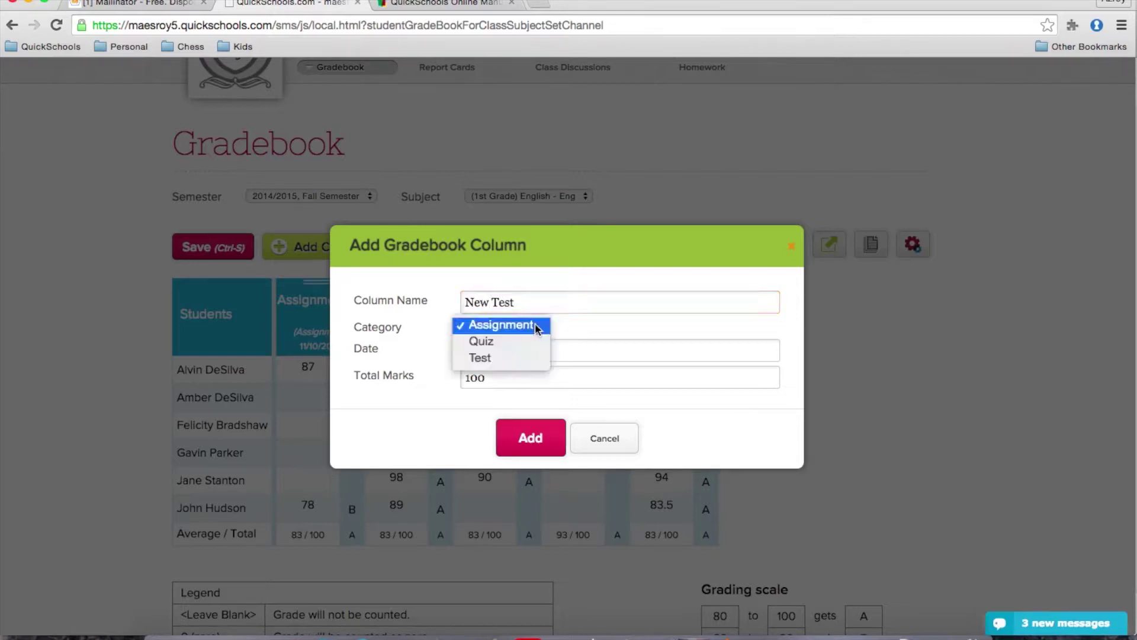
{"action": "left_click", "coordinate": [507, 357]}
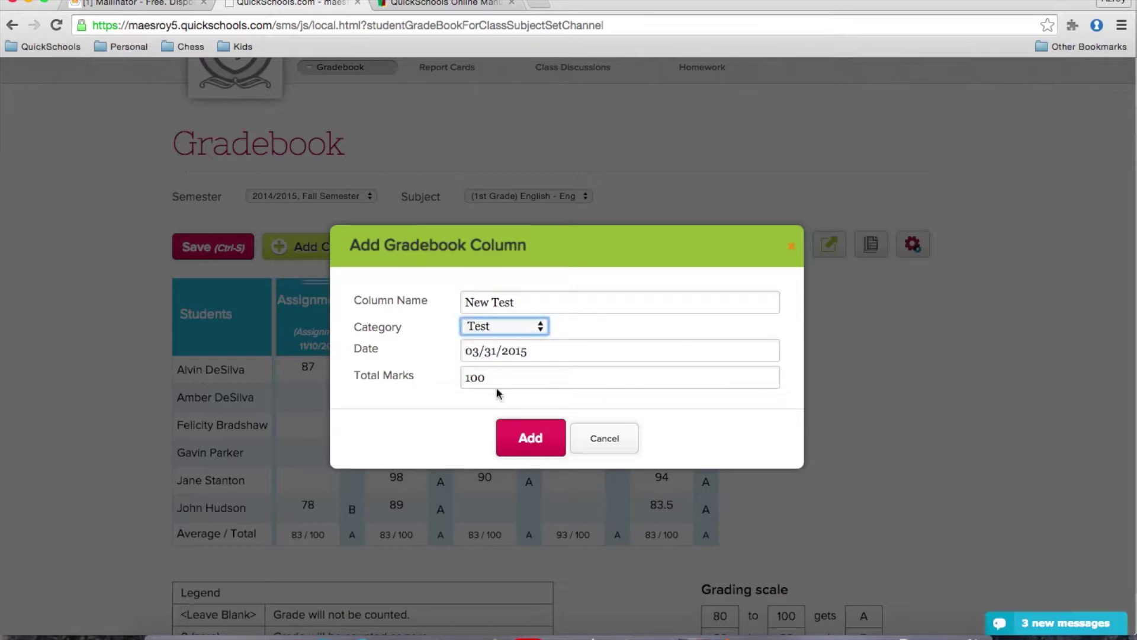
{"action": "left_click", "coordinate": [531, 440]}
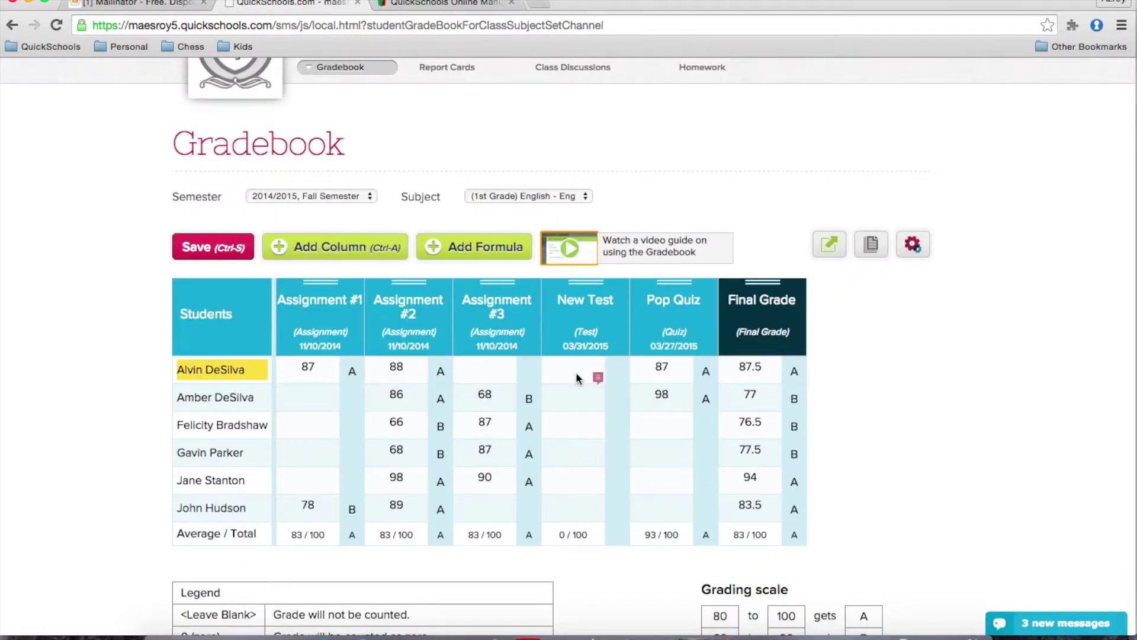
- Enter New Test scores 76, 87, 98, 77 and 76 for five students
{"action": "type", "text": "76"}
{"action": "left_click", "coordinate": [578, 395]}
{"action": "type", "text": "87"}
{"action": "key", "text": "Return"}
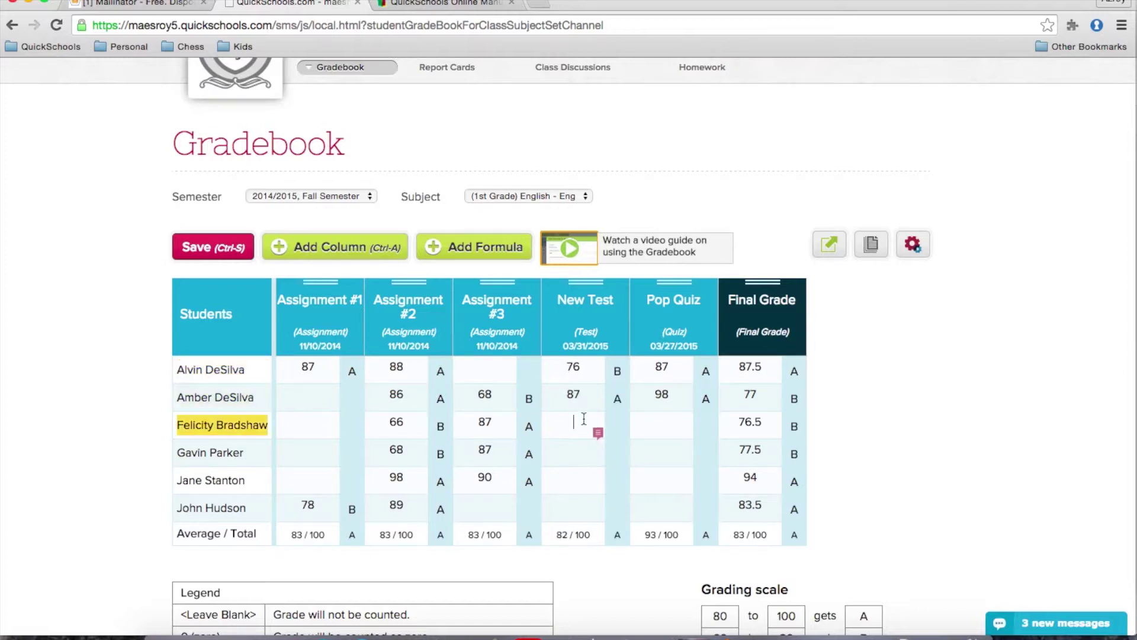
{"action": "type", "text": "98"}
{"action": "key", "text": "Return"}
{"action": "type", "text": "77"}
{"action": "key", "text": "Return"}
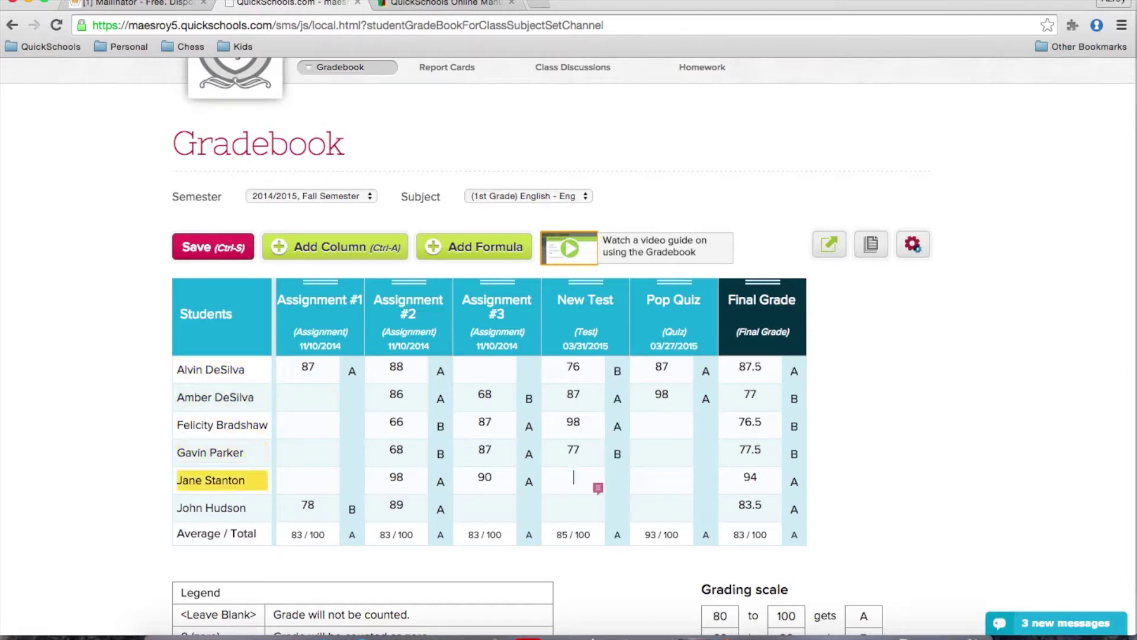
{"action": "type", "text": "76"}
{"action": "left_click", "coordinate": [913, 424]}
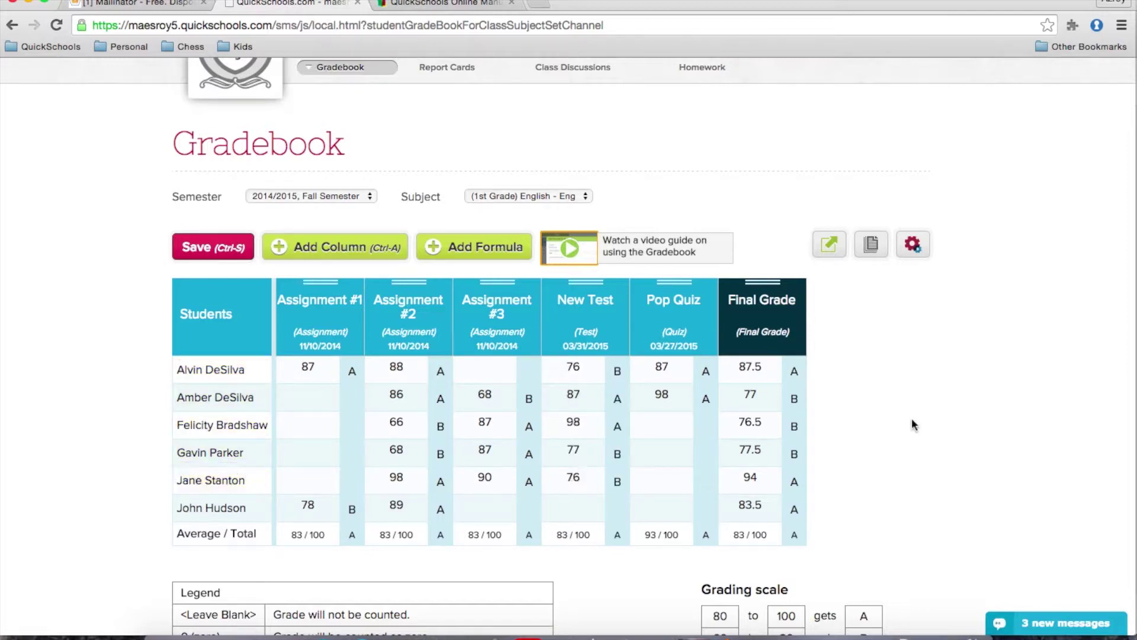
- Reweight the Final Grade formula to 60%, 30% and 10%, with Test included in the third factor
{"action": "left_click", "coordinate": [758, 335]}
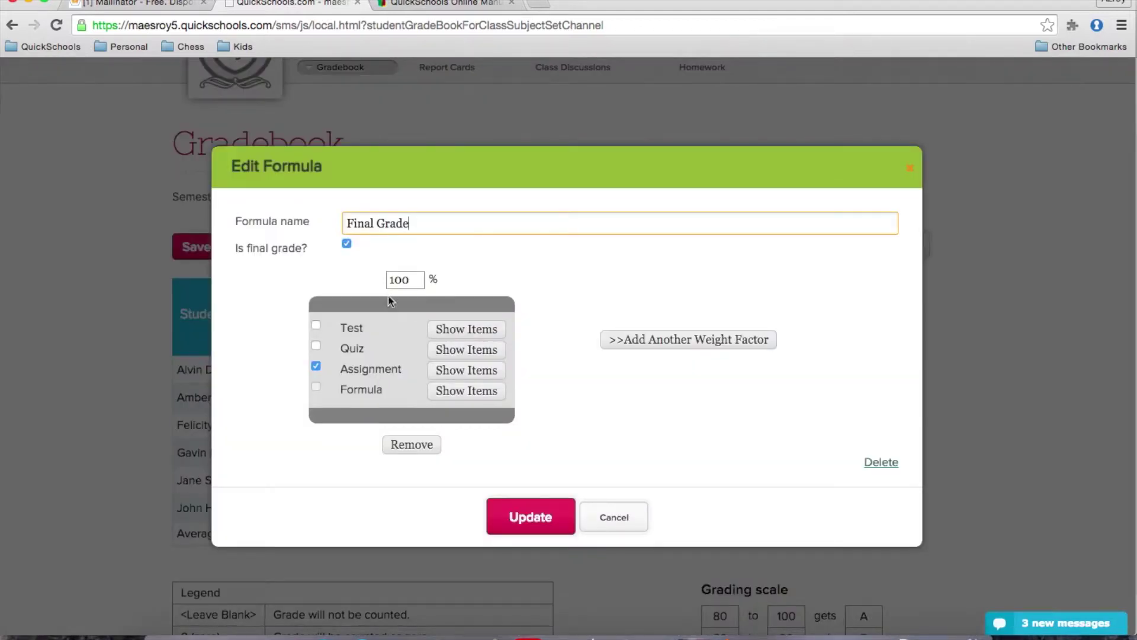
{"action": "left_click", "coordinate": [704, 342]}
{"action": "left_click", "coordinate": [804, 346]}
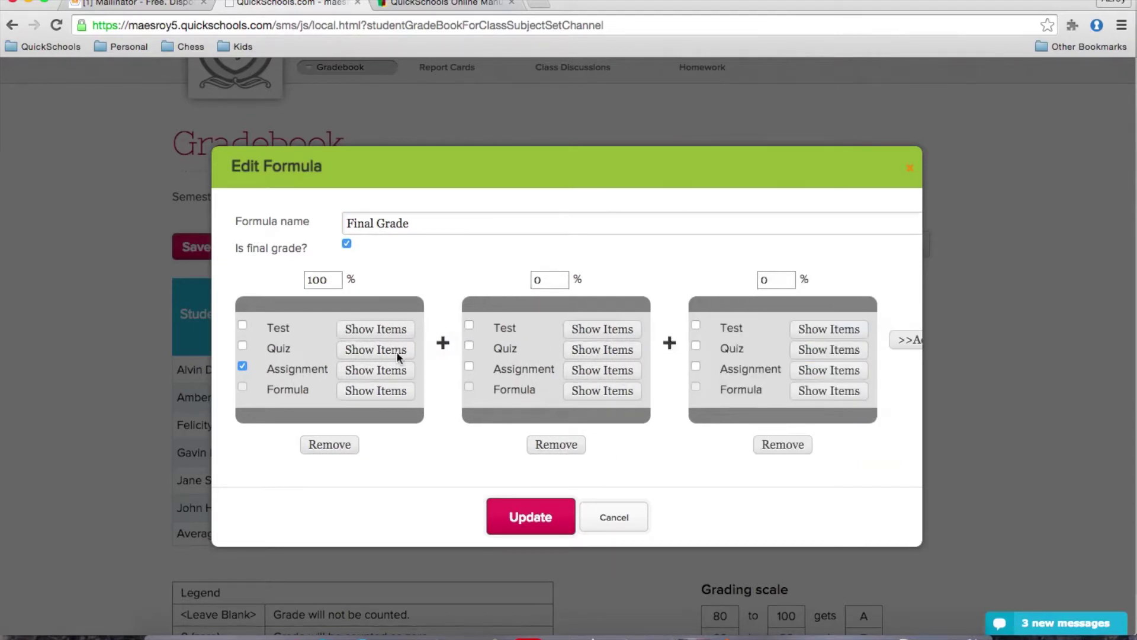
{"action": "double_click", "coordinate": [329, 286]}
{"action": "type", "text": "60"}
{"action": "double_click", "coordinate": [540, 280]}
{"action": "type", "text": "30"}
{"action": "left_click", "coordinate": [696, 325]}
{"action": "double_click", "coordinate": [765, 280]}
{"action": "type", "text": "10"}
{"action": "left_click", "coordinate": [533, 517]}
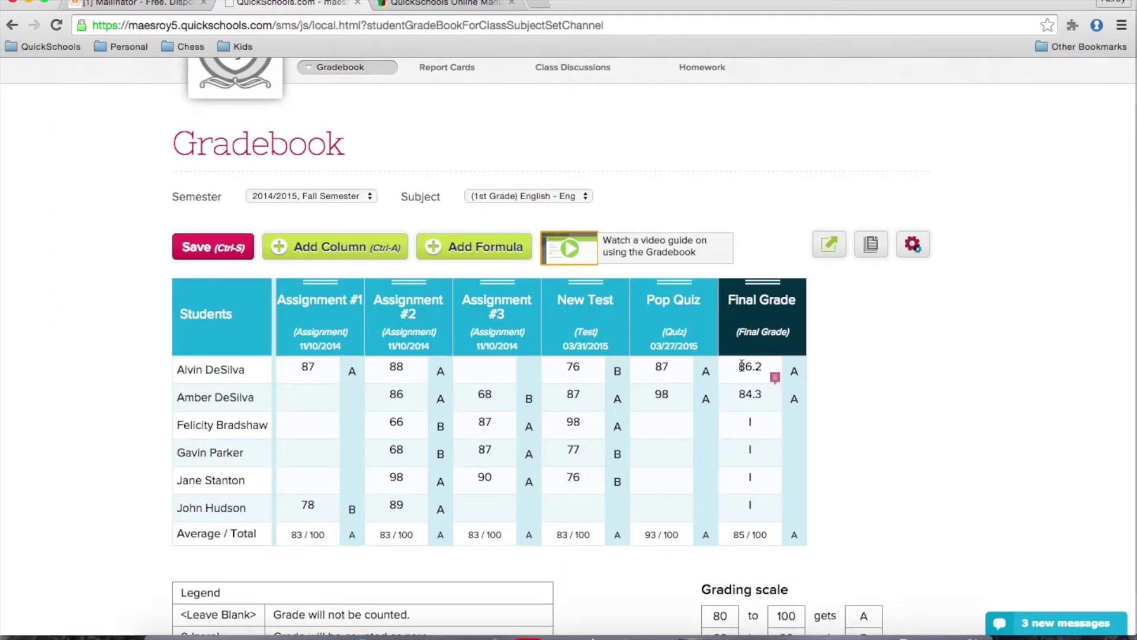
- Enter a Pop Quiz score of 76 for the first student
{"action": "left_click", "coordinate": [656, 419]}
{"action": "type", "text": "76"}
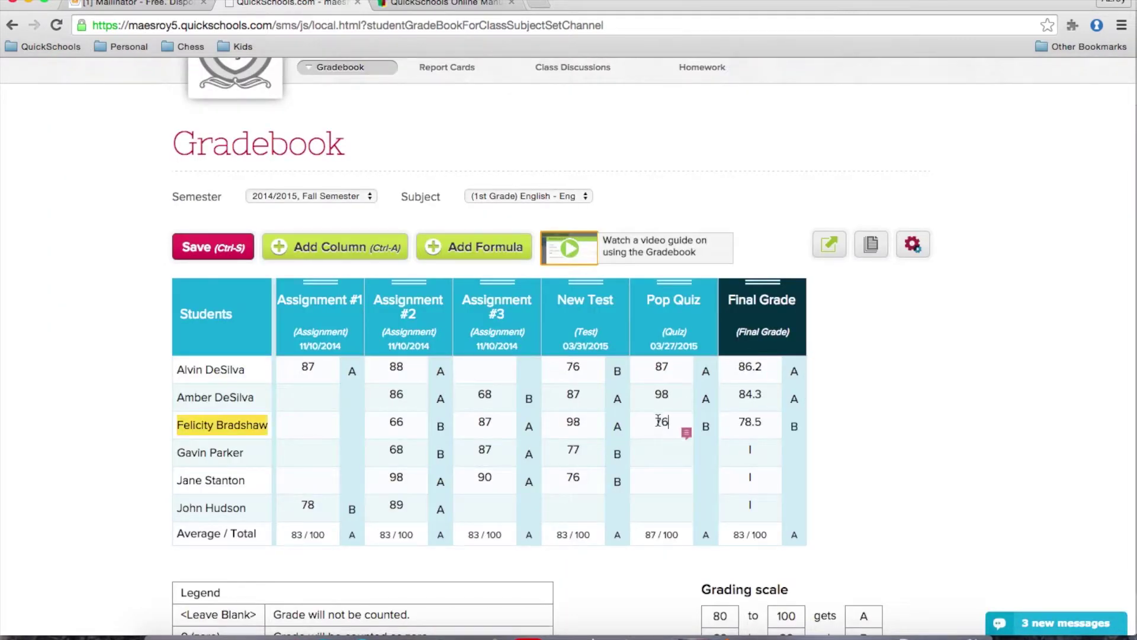
{"action": "key", "text": "Return"}
- Record the second student's Pop Quiz score of 56 and open comments on the first student's New Test score
{"action": "type", "text": "56"}
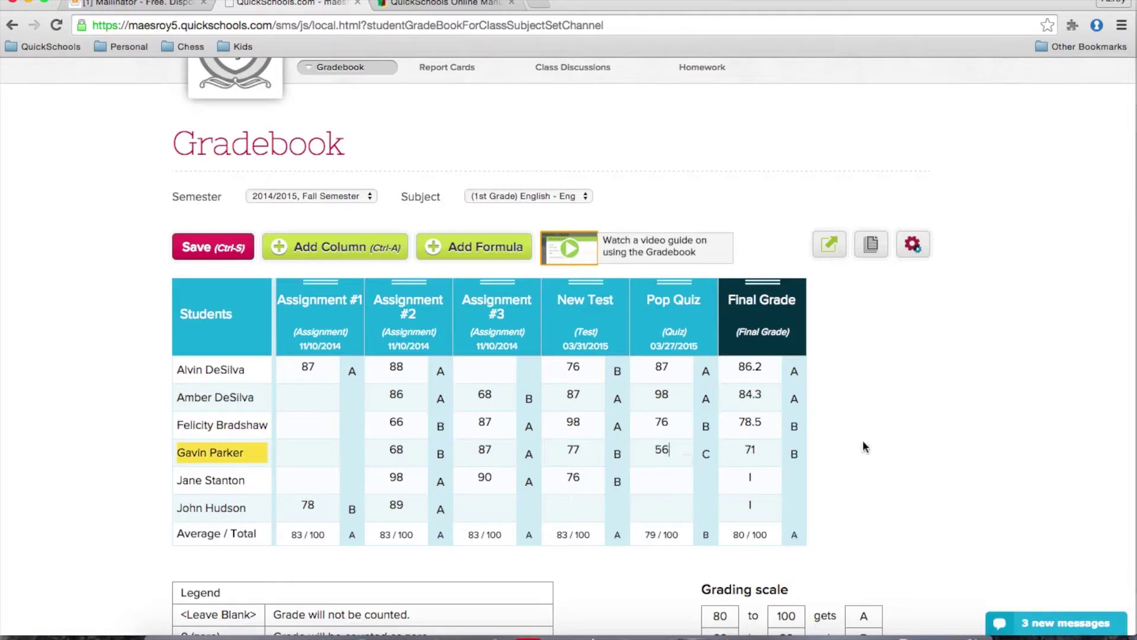
{"action": "left_click", "coordinate": [865, 445]}
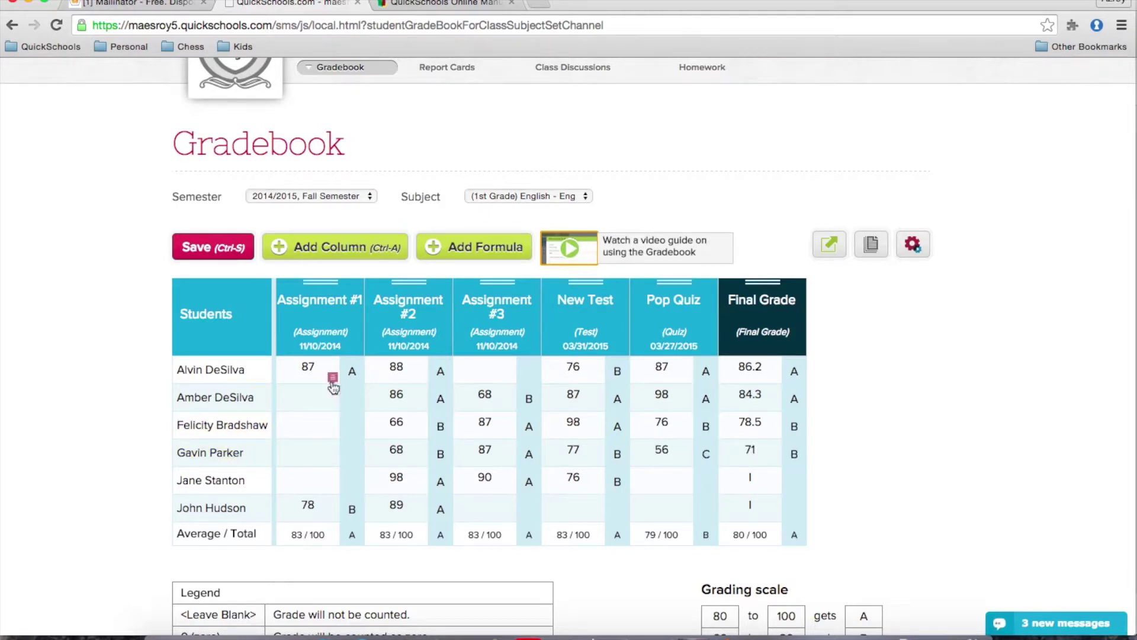
{"action": "mouse_move", "coordinate": [333, 385]}
{"action": "left_click", "coordinate": [598, 382]}
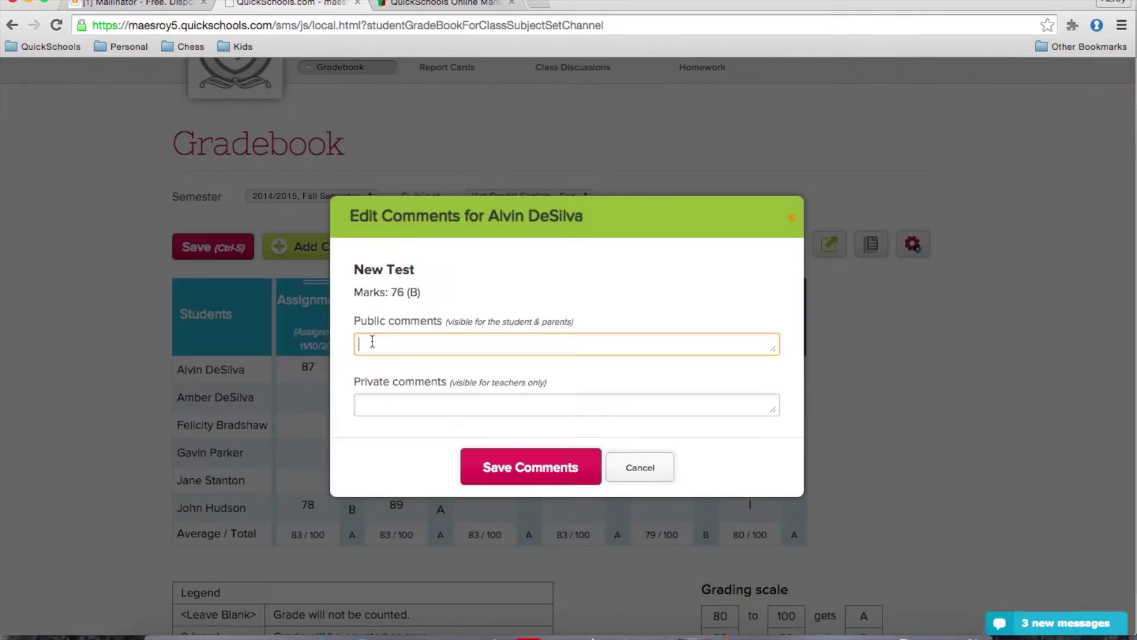
- Save a public comment about working on long division and a private note that he was very tired today
{"action": "type", "text": "Acti"}
{"action": "key", "text": "BackSpace"}
{"action": "key", "text": "BackSpace"}
{"action": "type", "text": "vin nee"}
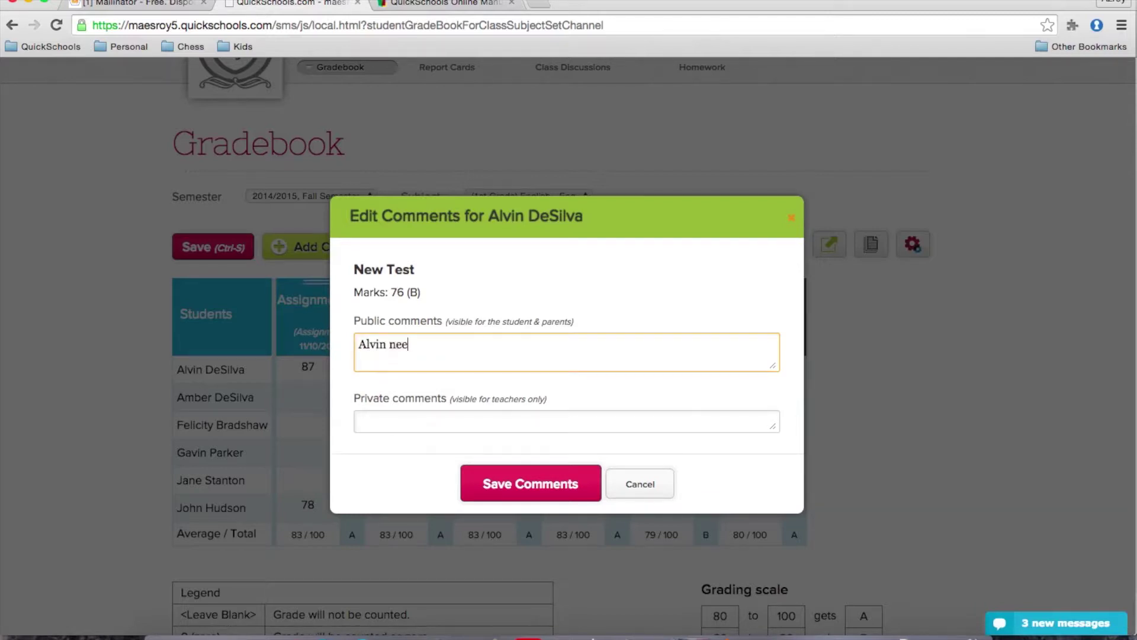
{"action": "type", "text": "ds to wo"}
{"action": "key", "text": "BackSpace"}
{"action": "key", "text": "BackSpace"}
{"action": "type", "text": "to wo"}
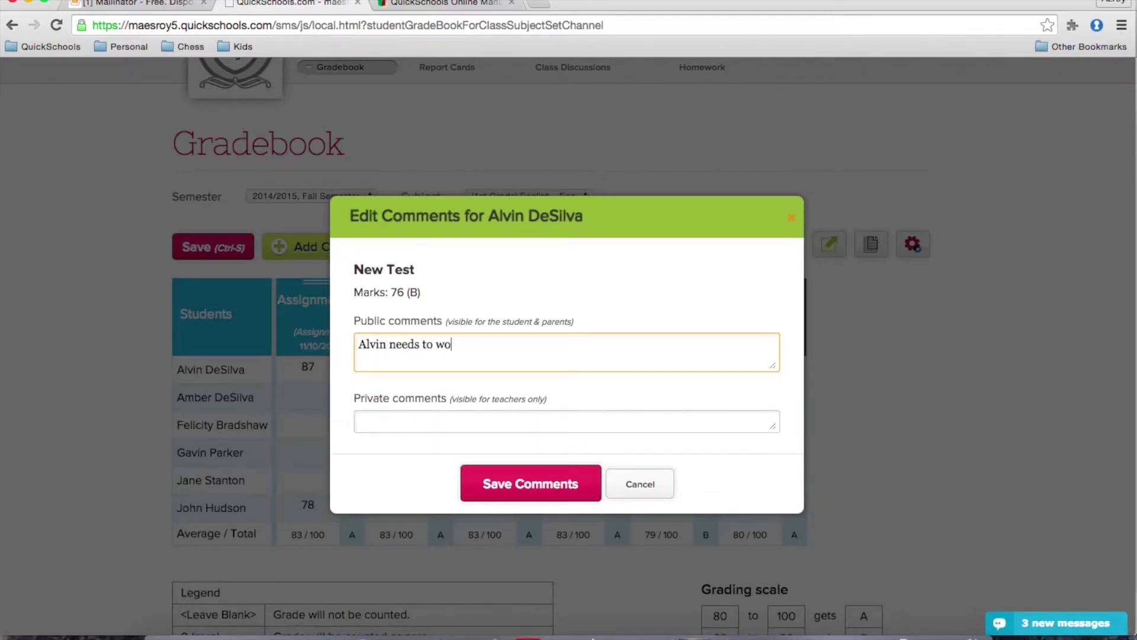
{"action": "type", "text": "rk on his long division"}
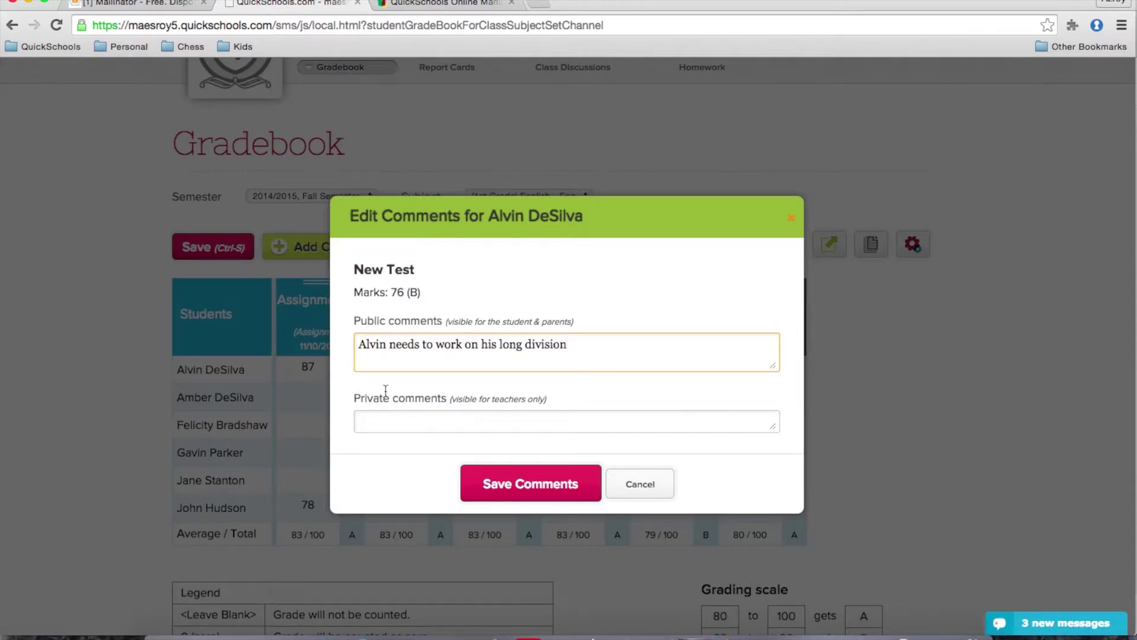
{"action": "left_click", "coordinate": [392, 424]}
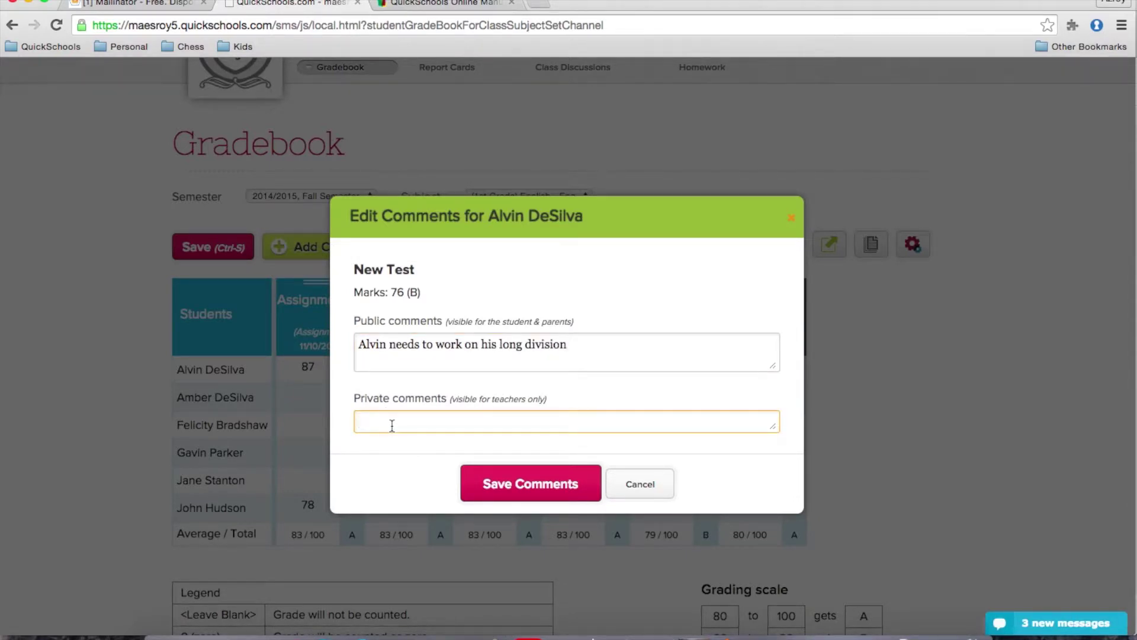
{"action": "type", "text": "Alvin was "}
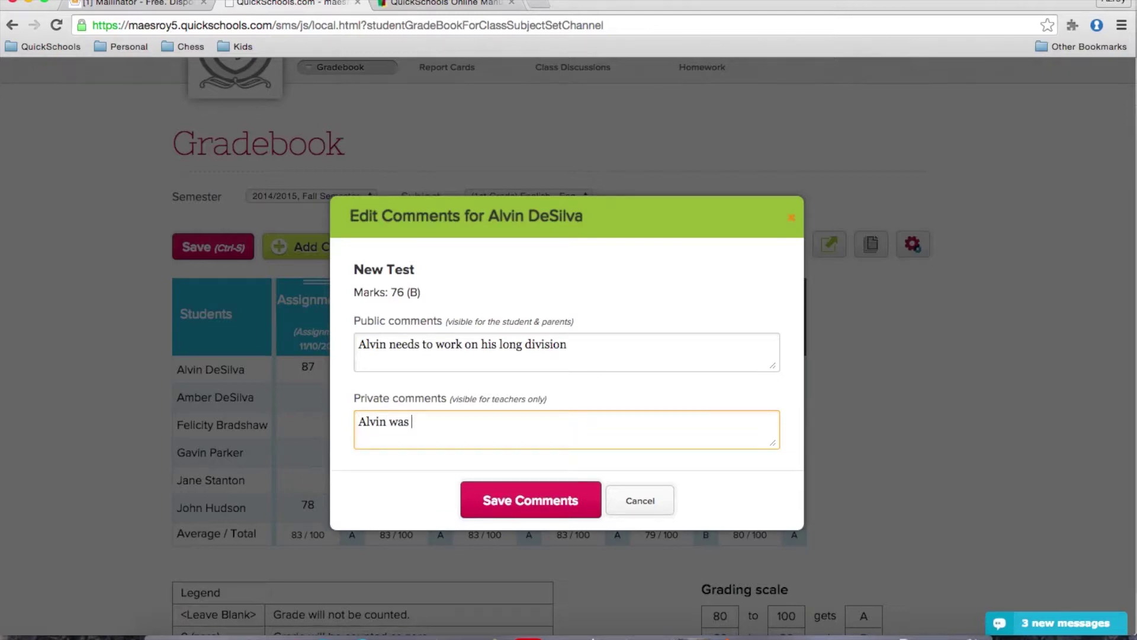
{"action": "type", "text": "very tired in class today."}
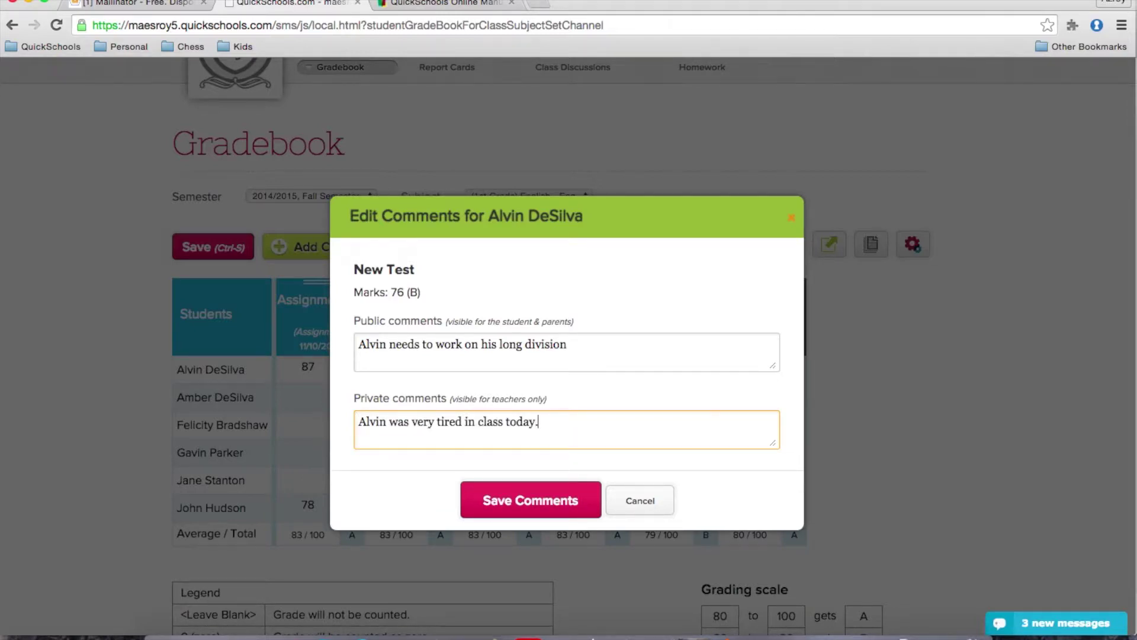
{"action": "left_click", "coordinate": [510, 503]}
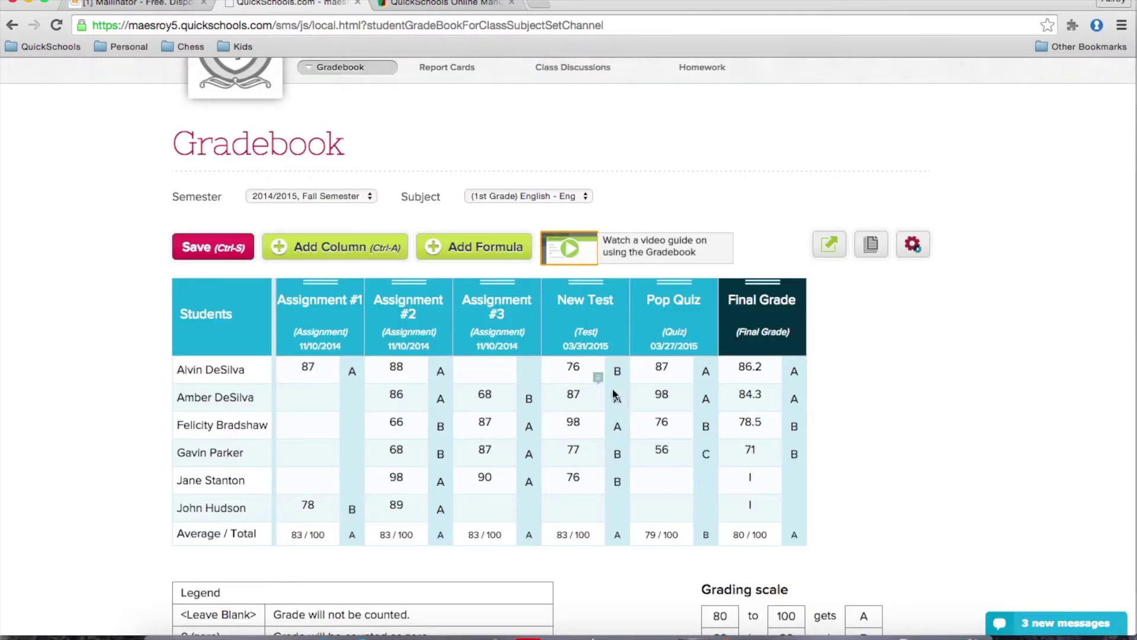
- Reopen the New Test score comments and close them unchanged
{"action": "mouse_move", "coordinate": [600, 386]}
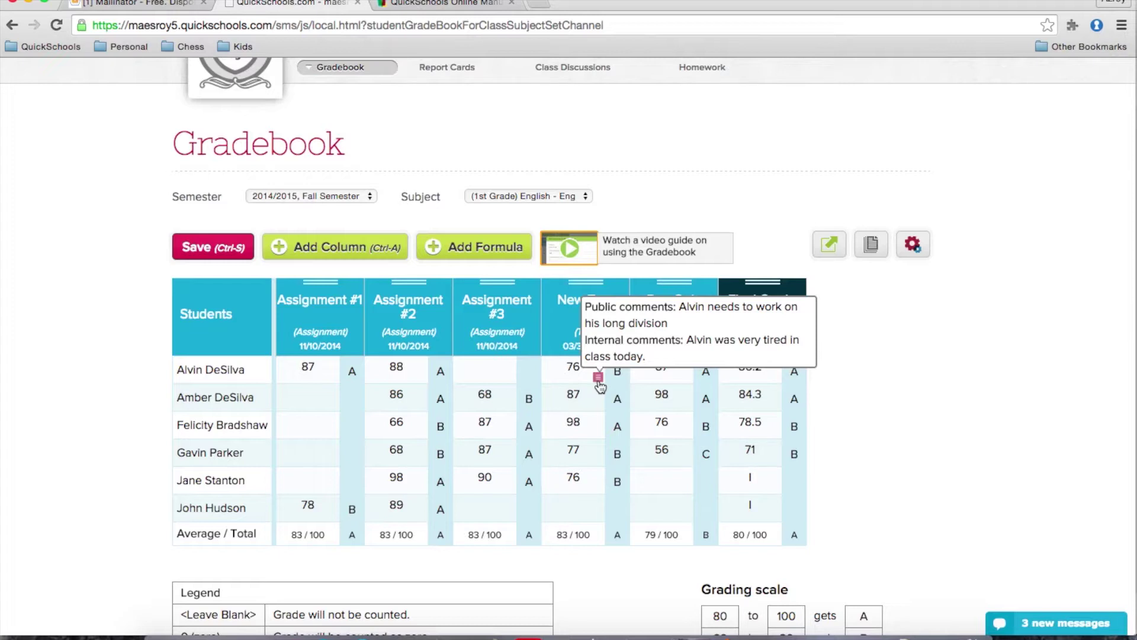
{"action": "left_click", "coordinate": [599, 378]}
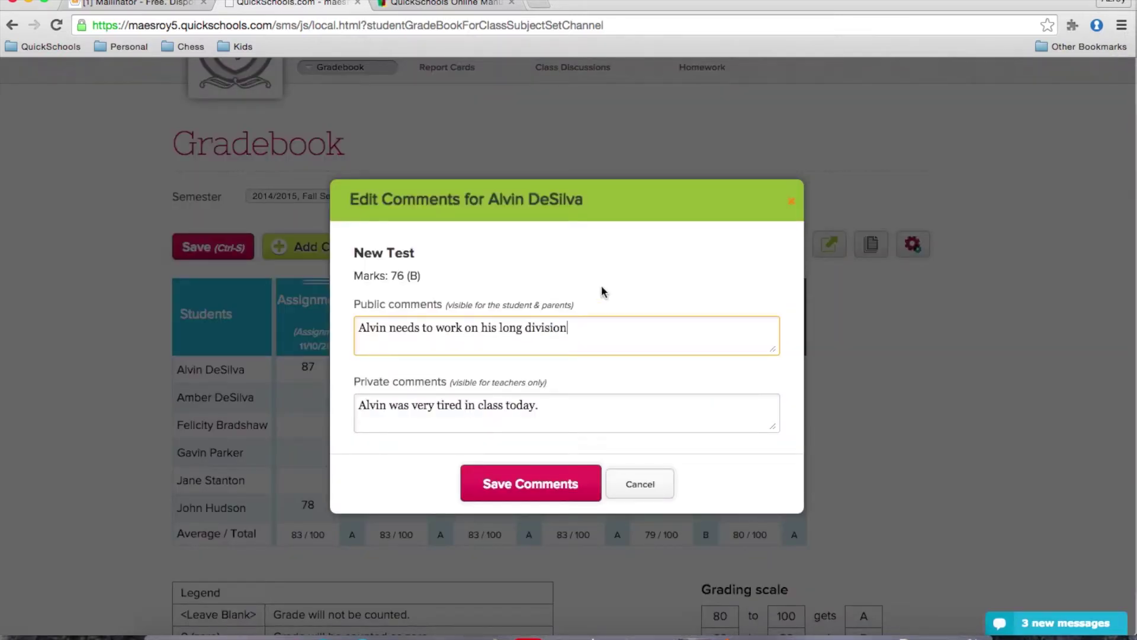
{"action": "left_click", "coordinate": [636, 483]}
- Save the gradebook, then go to the Fall 2014 Report Cards page
{"action": "mouse_move", "coordinate": [482, 450]}
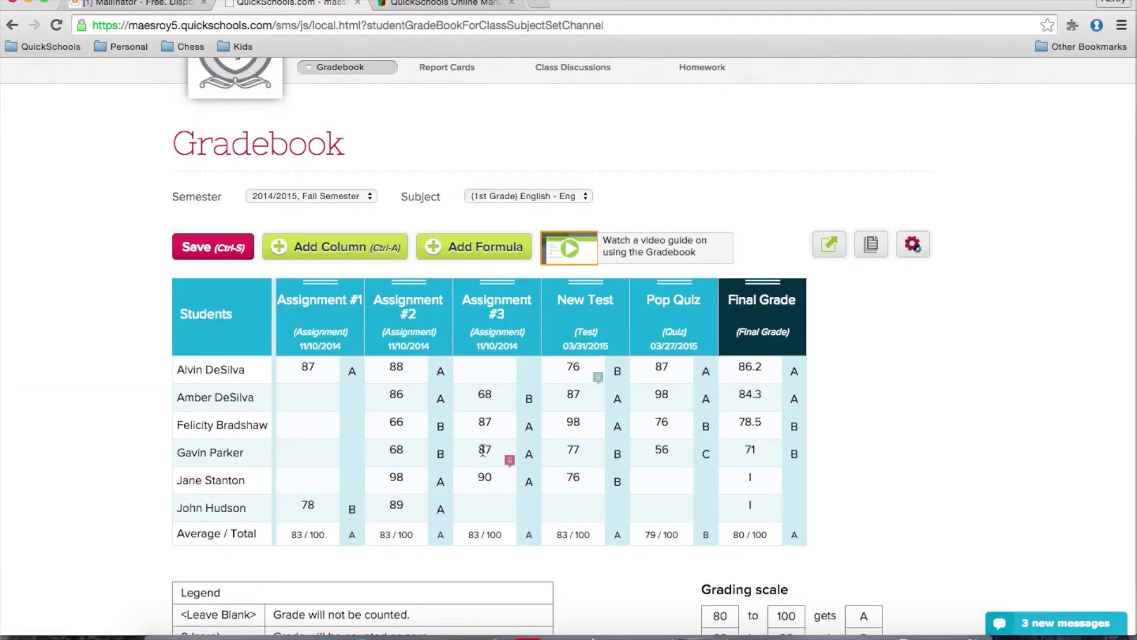
{"action": "scroll", "coordinate": [482, 451], "scroll_direction": "down", "scroll_amount": 3}
{"action": "scroll", "coordinate": [483, 450], "scroll_direction": "up", "scroll_amount": 5}
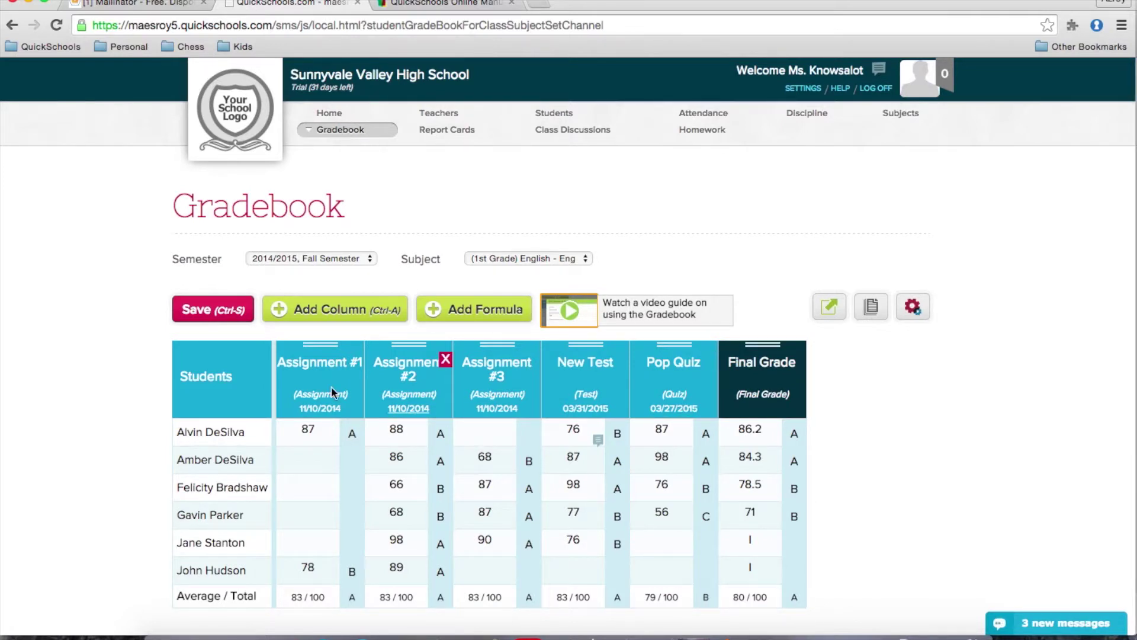
{"action": "left_click", "coordinate": [231, 316]}
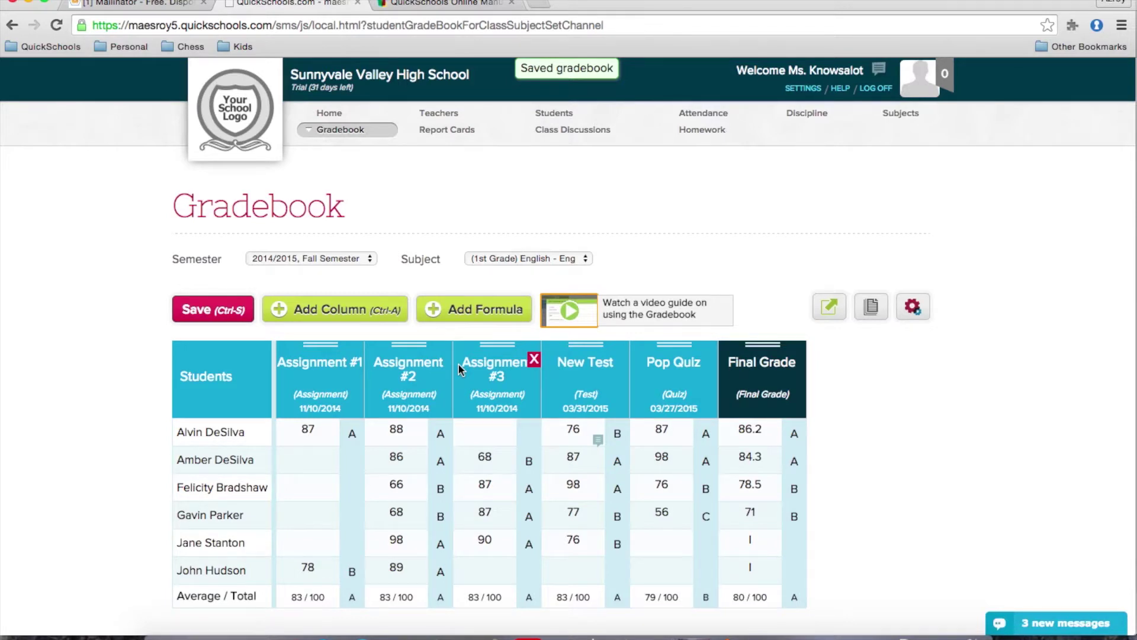
{"action": "left_click", "coordinate": [442, 134]}
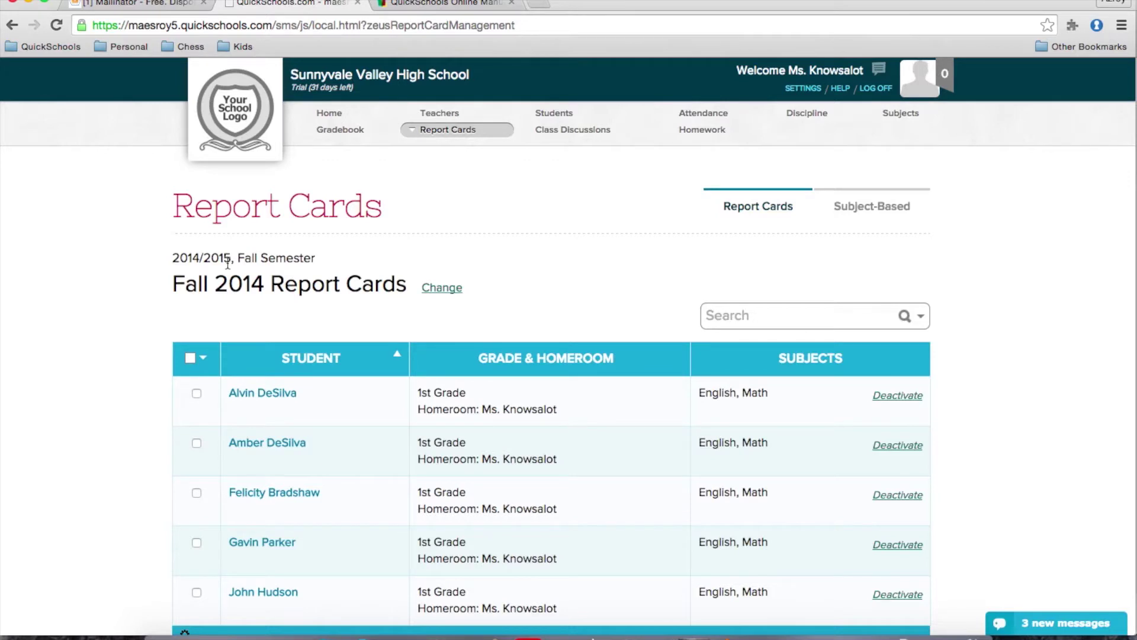
- Check the report session list, then open the first student's report card
{"action": "scroll", "coordinate": [462, 243], "scroll_direction": "down", "scroll_amount": 2}
{"action": "left_click", "coordinate": [443, 217]}
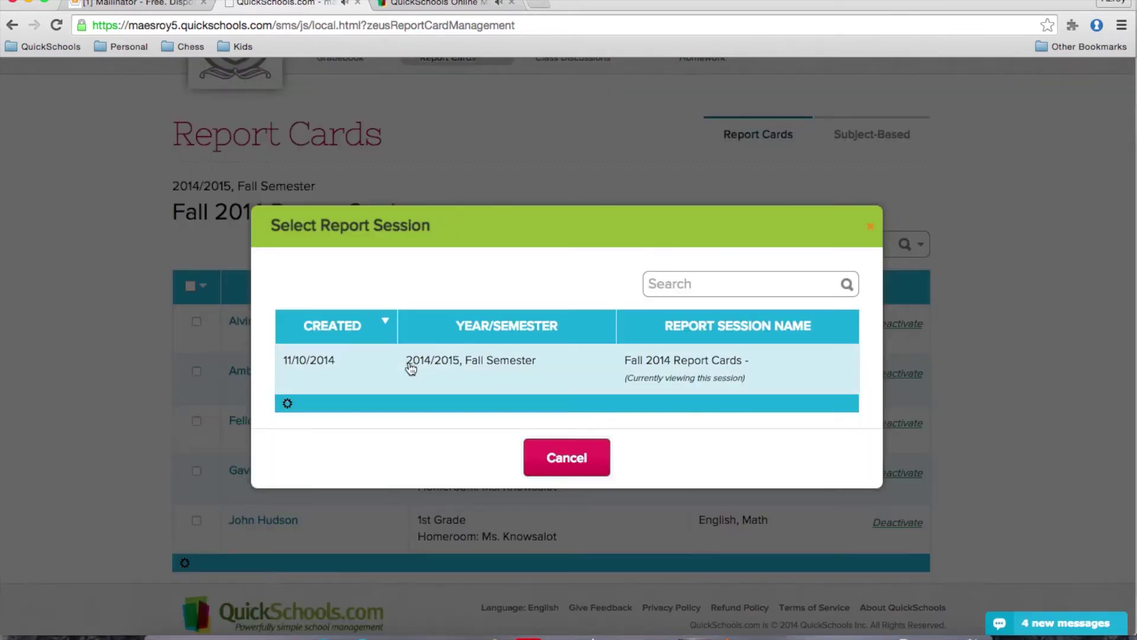
{"action": "left_click", "coordinate": [578, 460]}
{"action": "scroll", "coordinate": [485, 240], "scroll_direction": "up", "scroll_amount": 2}
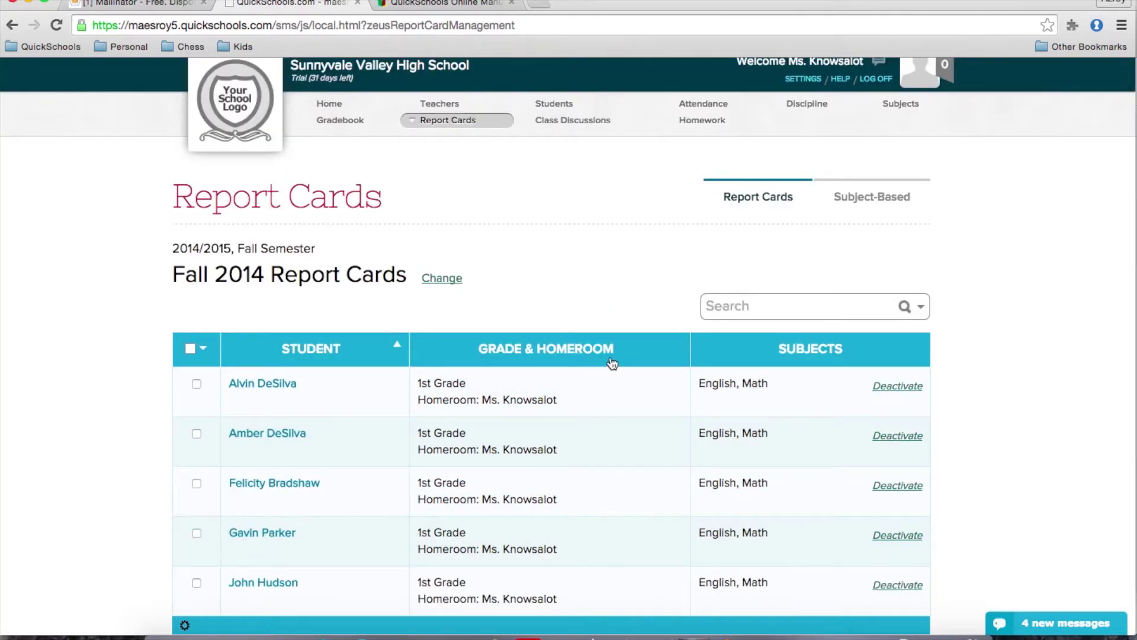
{"action": "left_click", "coordinate": [475, 391]}
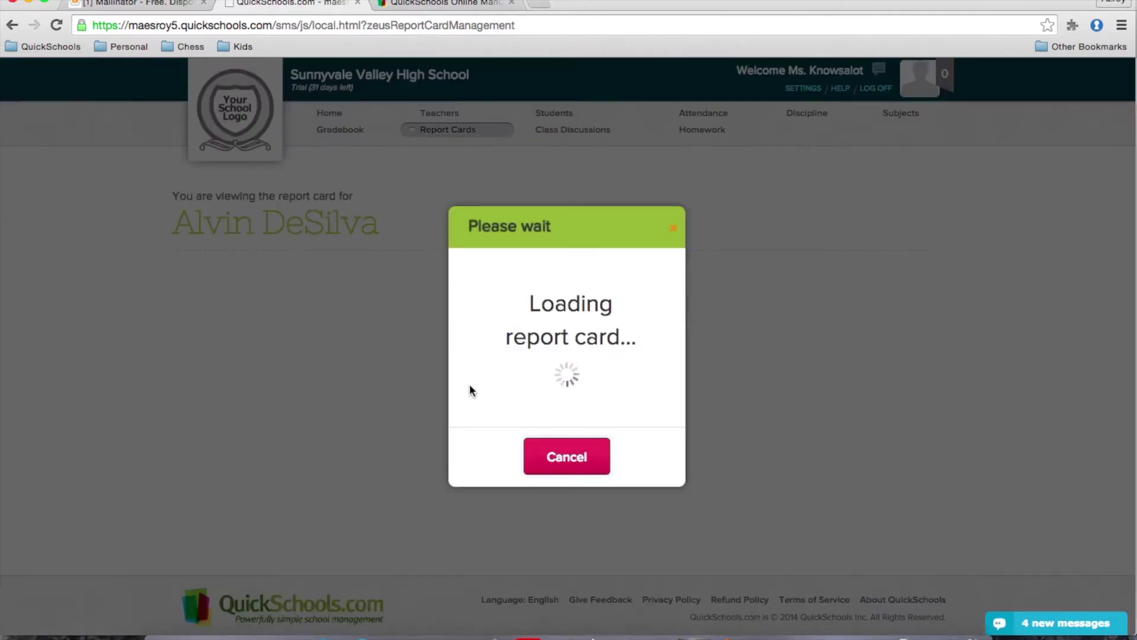
{"action": "scroll", "coordinate": [414, 352], "scroll_direction": "down", "scroll_amount": 2}
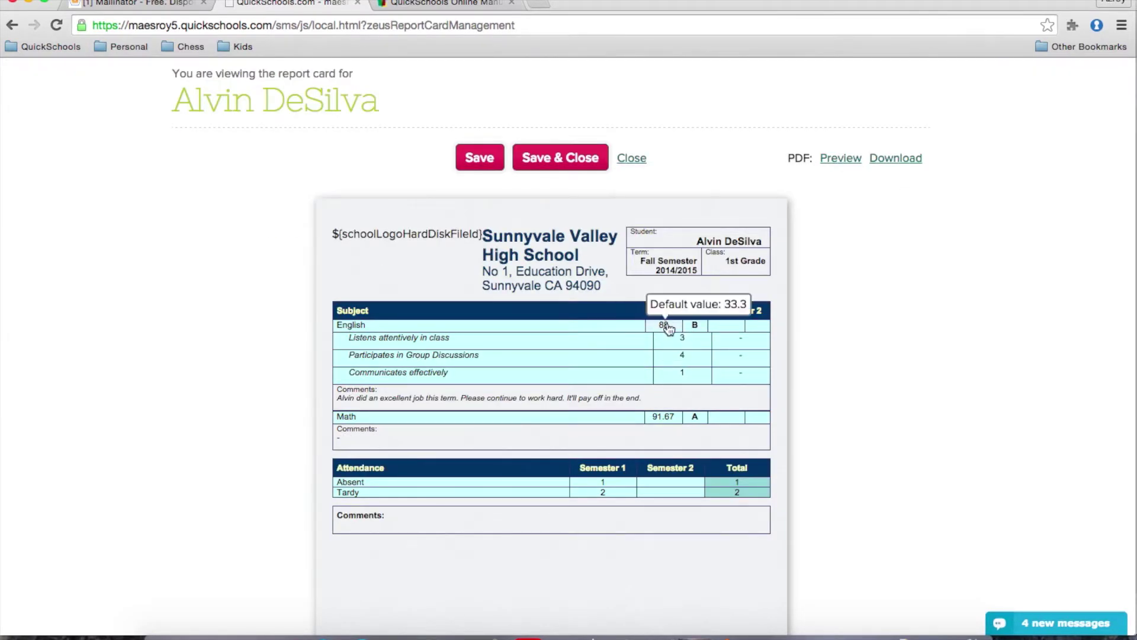
{"action": "scroll", "coordinate": [684, 425], "scroll_direction": "down", "scroll_amount": 1}
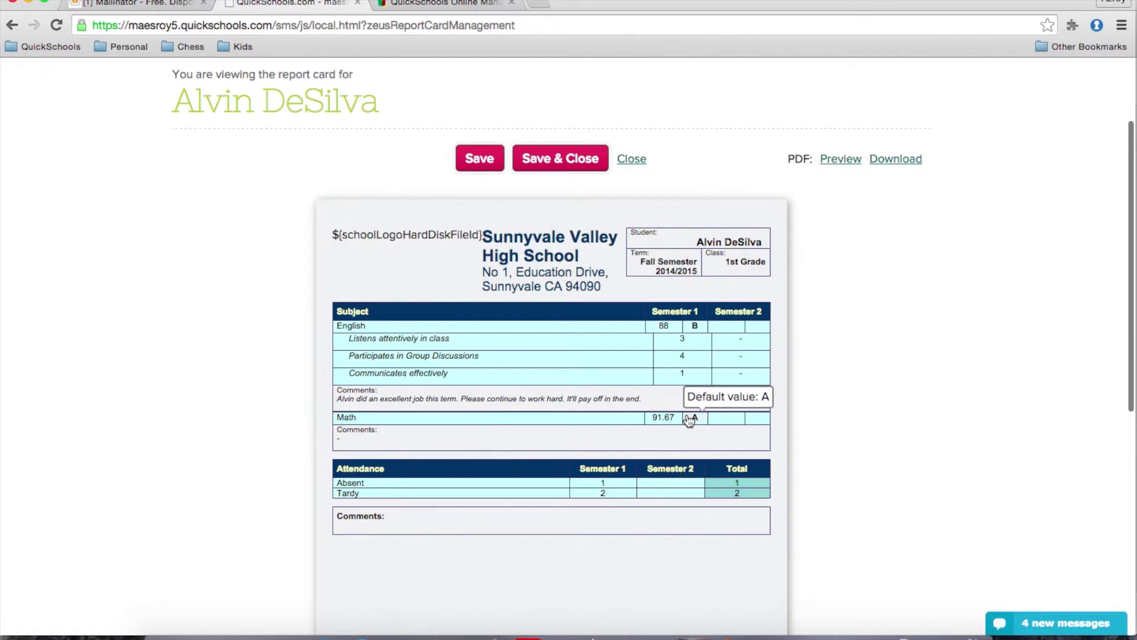
{"action": "scroll", "coordinate": [689, 422], "scroll_direction": "up", "scroll_amount": 1}
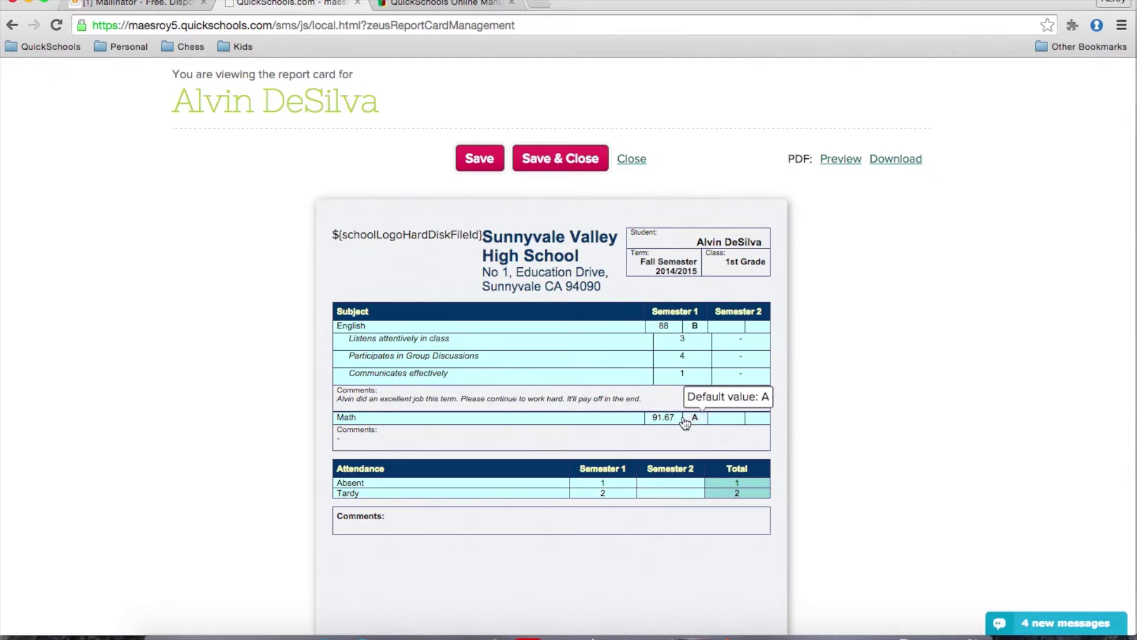
{"action": "scroll", "coordinate": [673, 342], "scroll_direction": "up", "scroll_amount": 1}
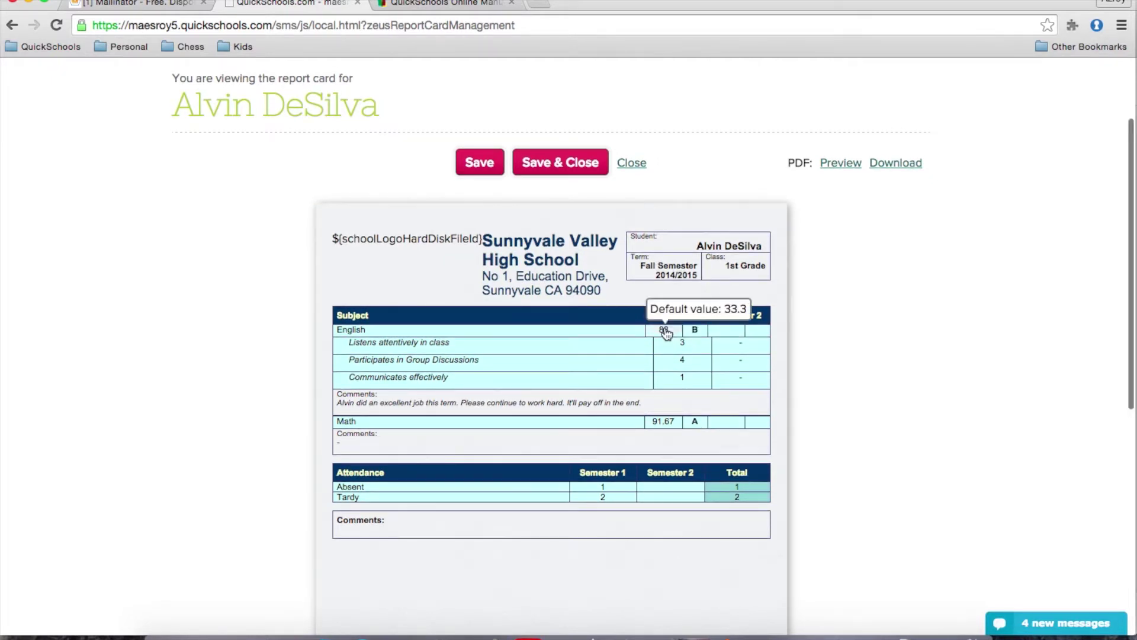
- Write the Math comment 'Nice job this term.' and save the report card
{"action": "left_click", "coordinate": [667, 330]}
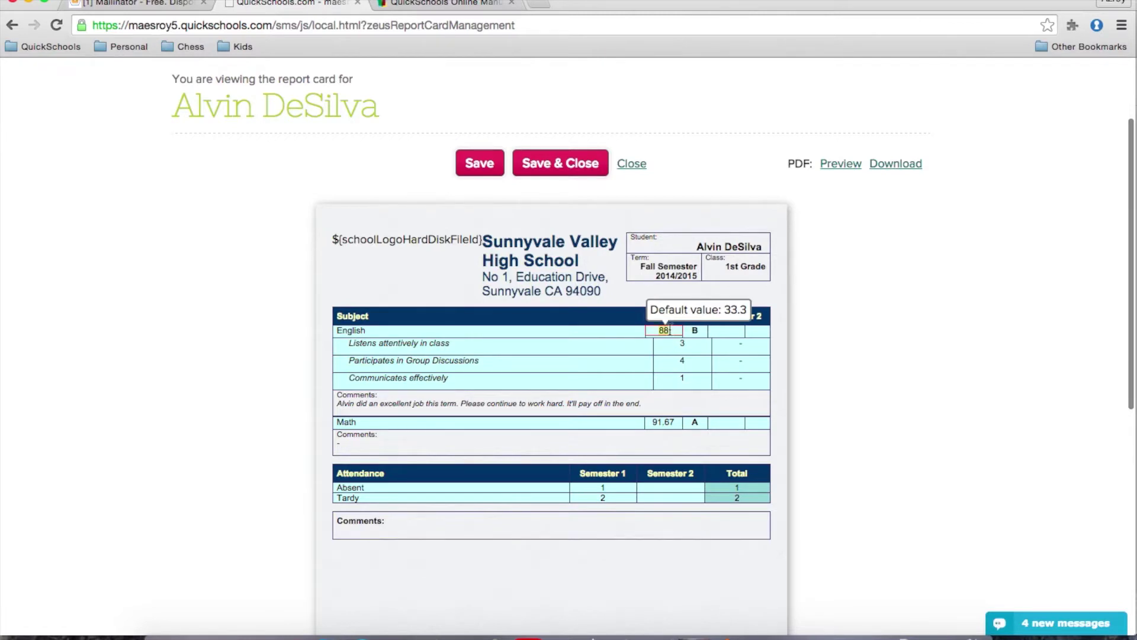
{"action": "left_click", "coordinate": [696, 330]}
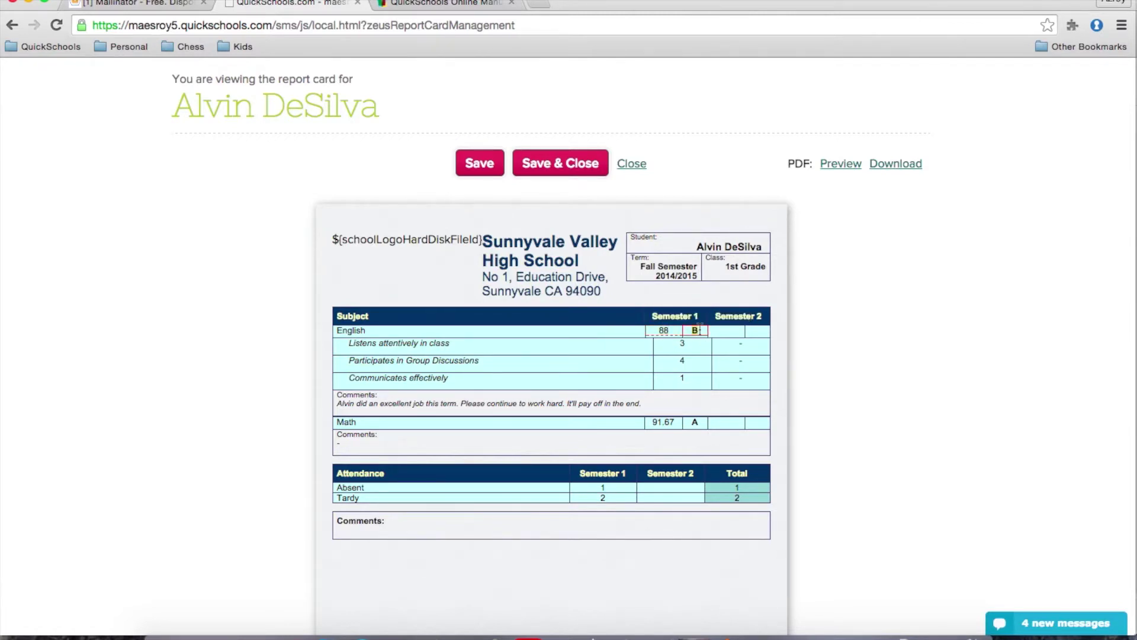
{"action": "left_click", "coordinate": [686, 348]}
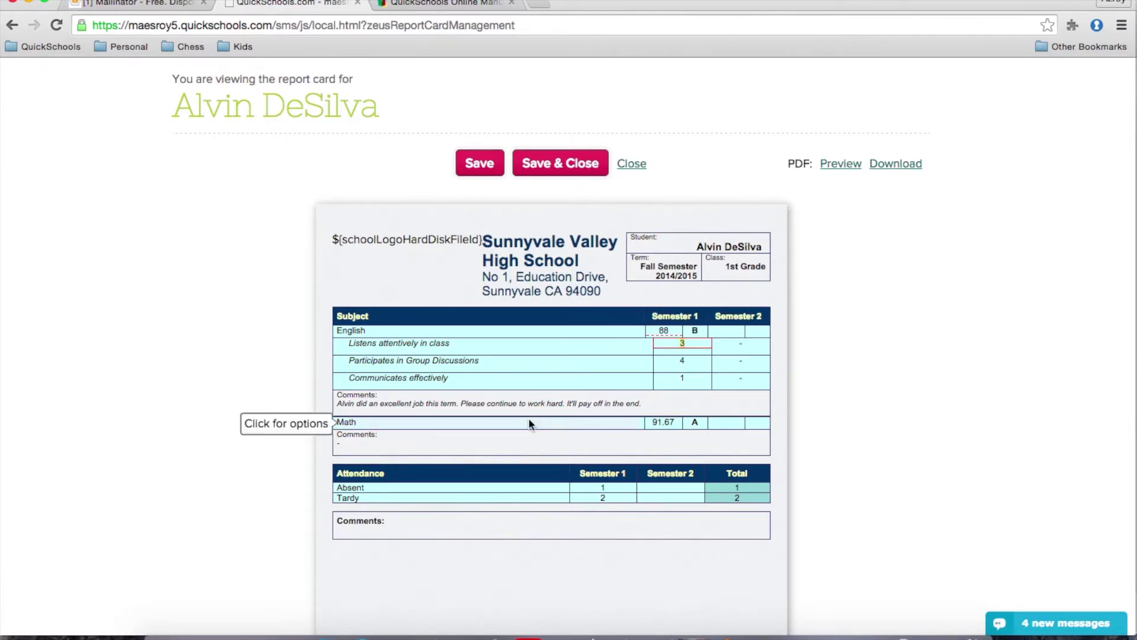
{"action": "left_click", "coordinate": [394, 404]}
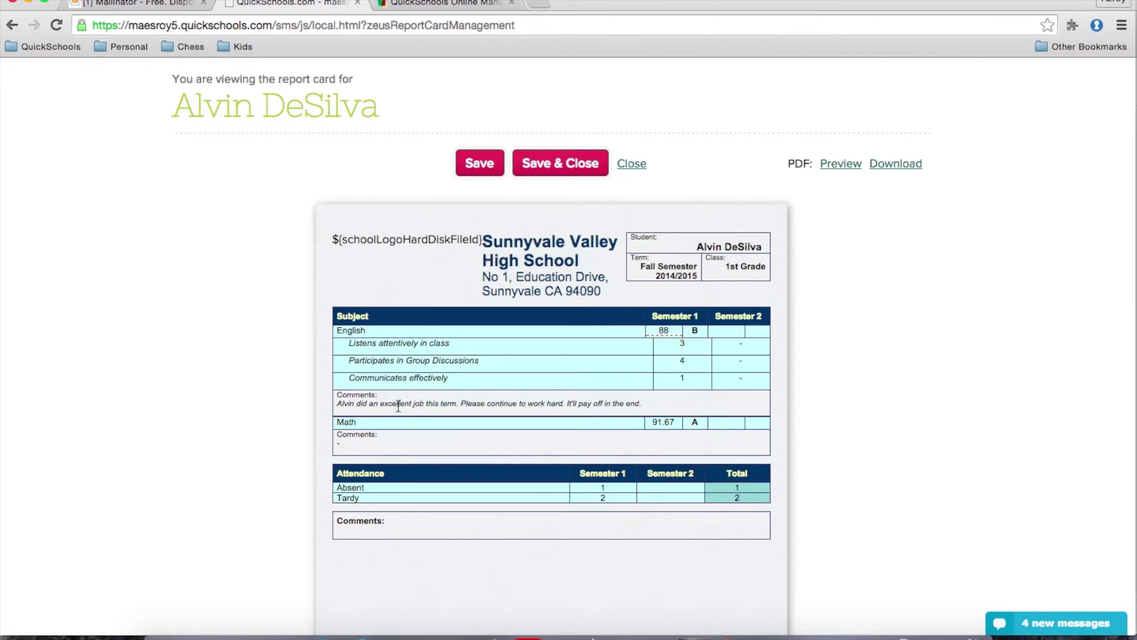
{"action": "left_click", "coordinate": [340, 444]}
{"action": "type", "text": "Nice joob"}
{"action": "key", "text": "BackSpace"}
{"action": "key", "text": "BackSpace"}
{"action": "type", "text": "b this term."}
{"action": "left_click", "coordinate": [554, 165]}
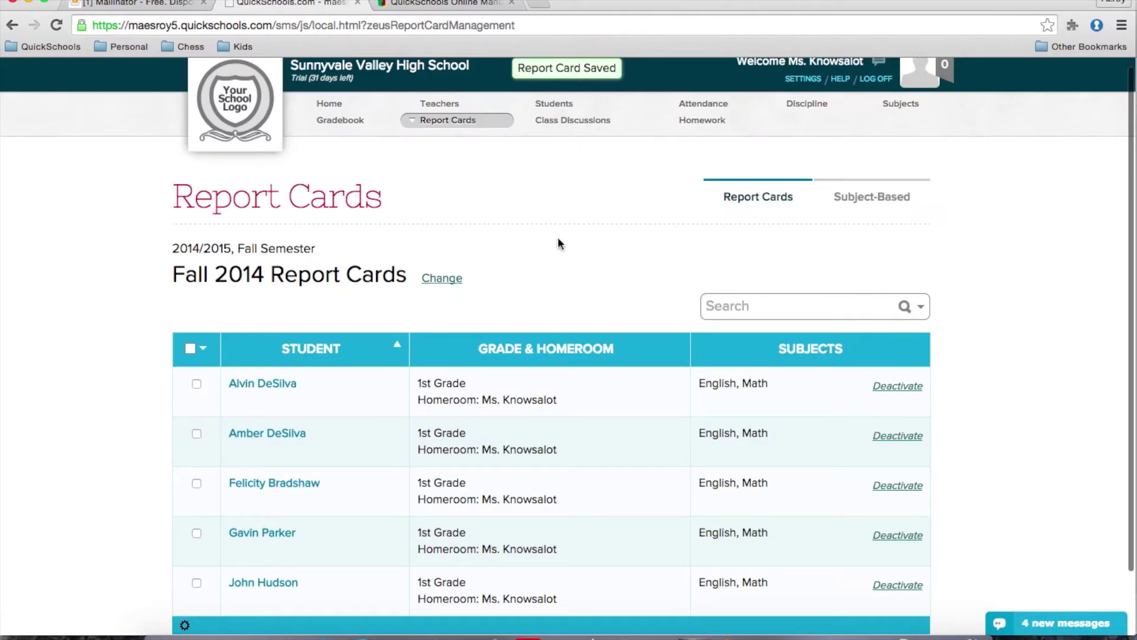
- Switch to subject-based grading and review the 1st Grade - Math grades
{"action": "left_click", "coordinate": [873, 205]}
{"action": "left_click", "coordinate": [382, 324]}
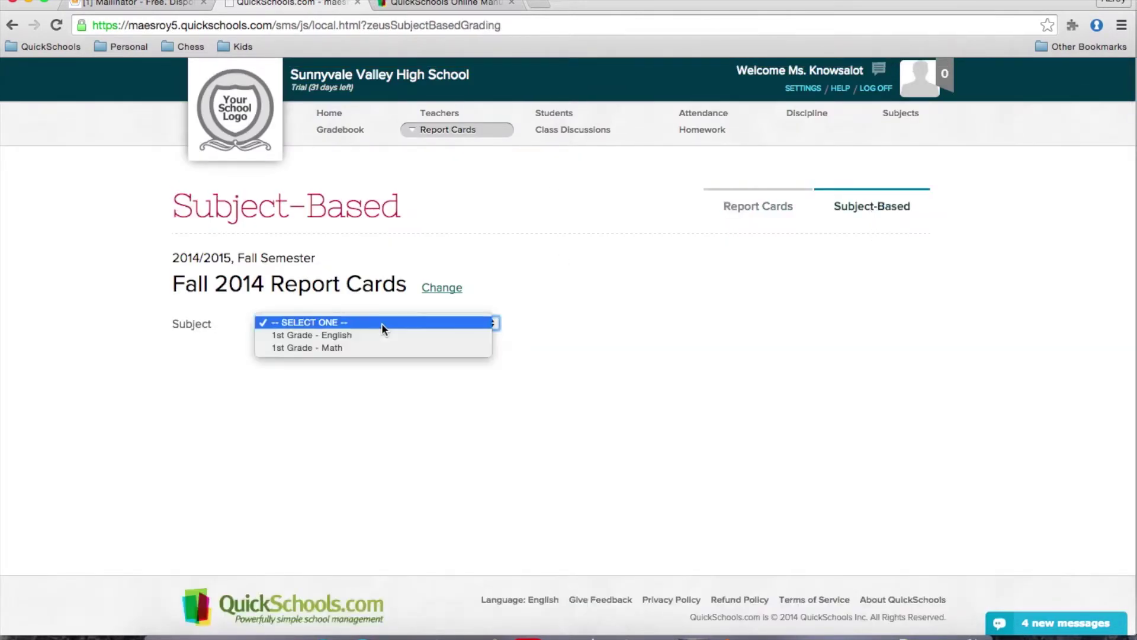
{"action": "left_click", "coordinate": [342, 344]}
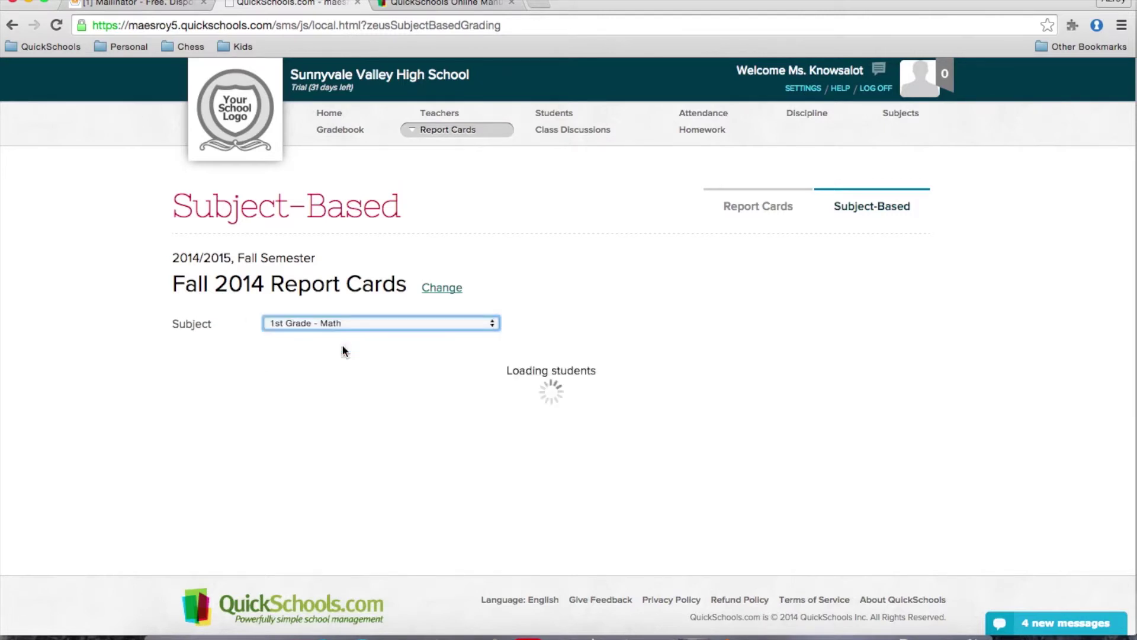
{"action": "scroll", "coordinate": [446, 331], "scroll_direction": "down", "scroll_amount": 3}
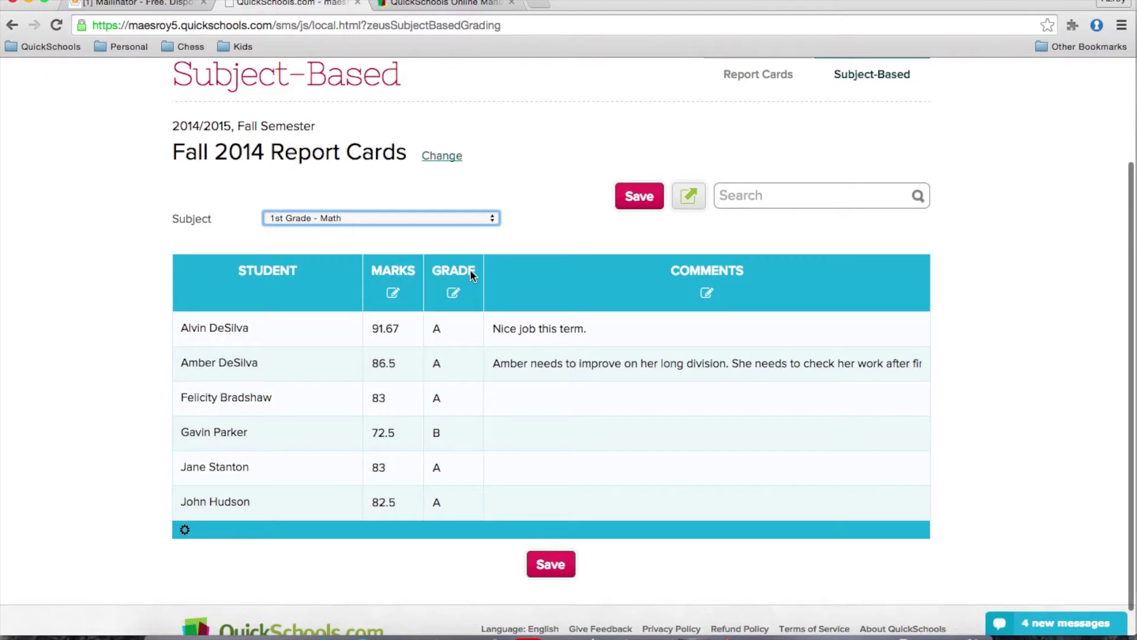
{"action": "mouse_move", "coordinate": [386, 434]}
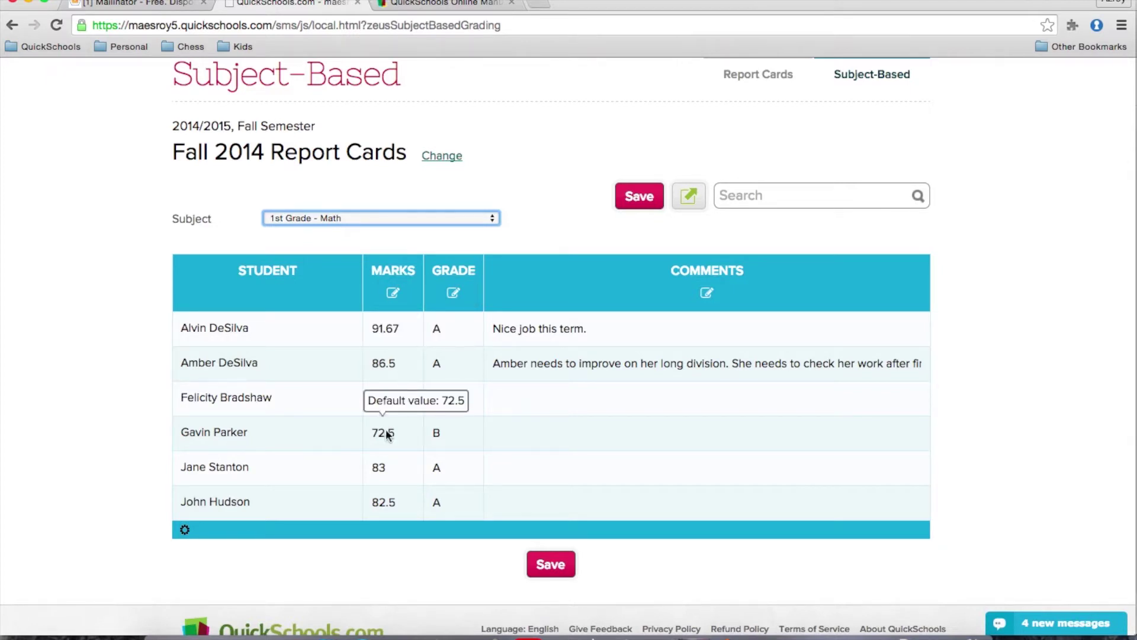
{"action": "left_click", "coordinate": [410, 305]}
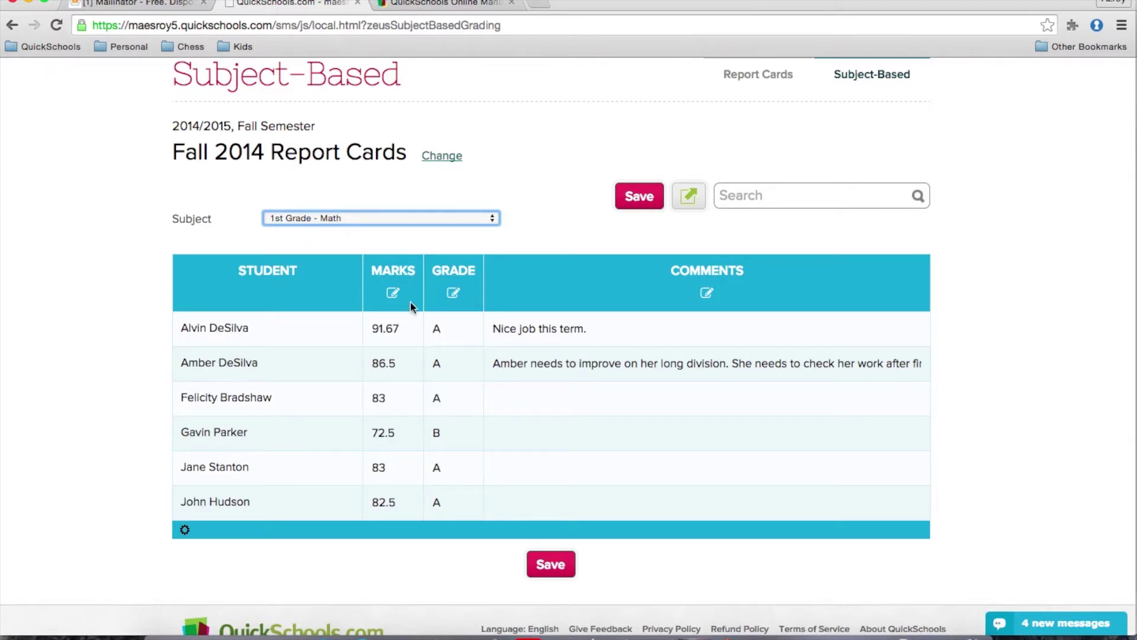
{"action": "left_click", "coordinate": [524, 400]}
{"action": "mouse_move", "coordinate": [398, 329]}
{"action": "scroll", "coordinate": [388, 385], "scroll_direction": "down", "scroll_amount": 2}
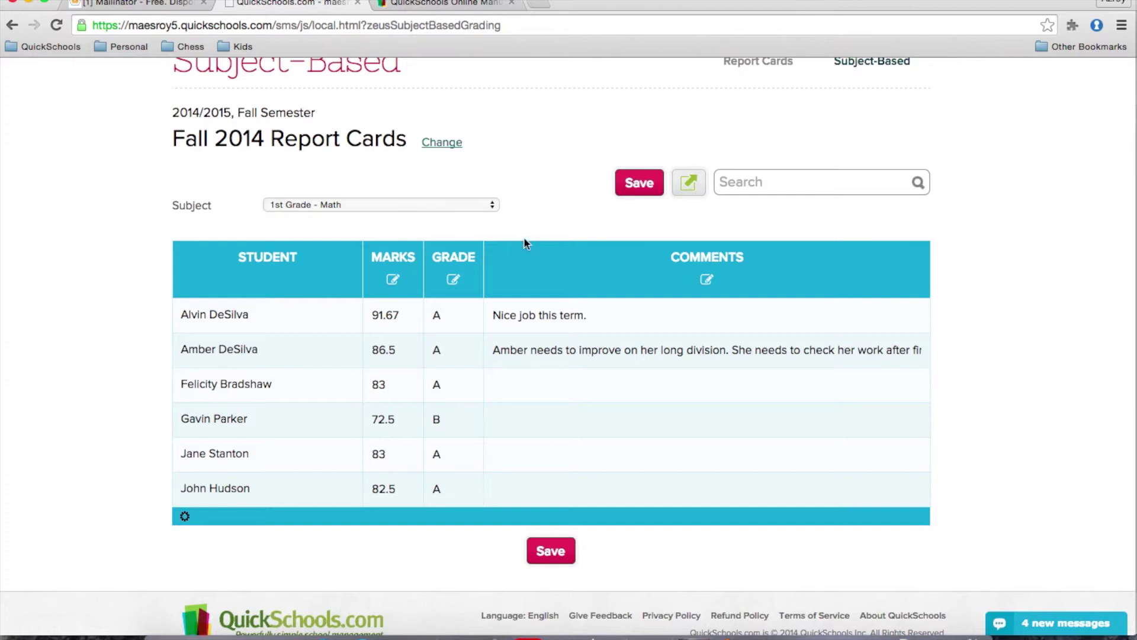
- Review the 1st Grade - English grades, then go back to Report Cards and open Class Discussions
{"action": "left_click", "coordinate": [434, 205]}
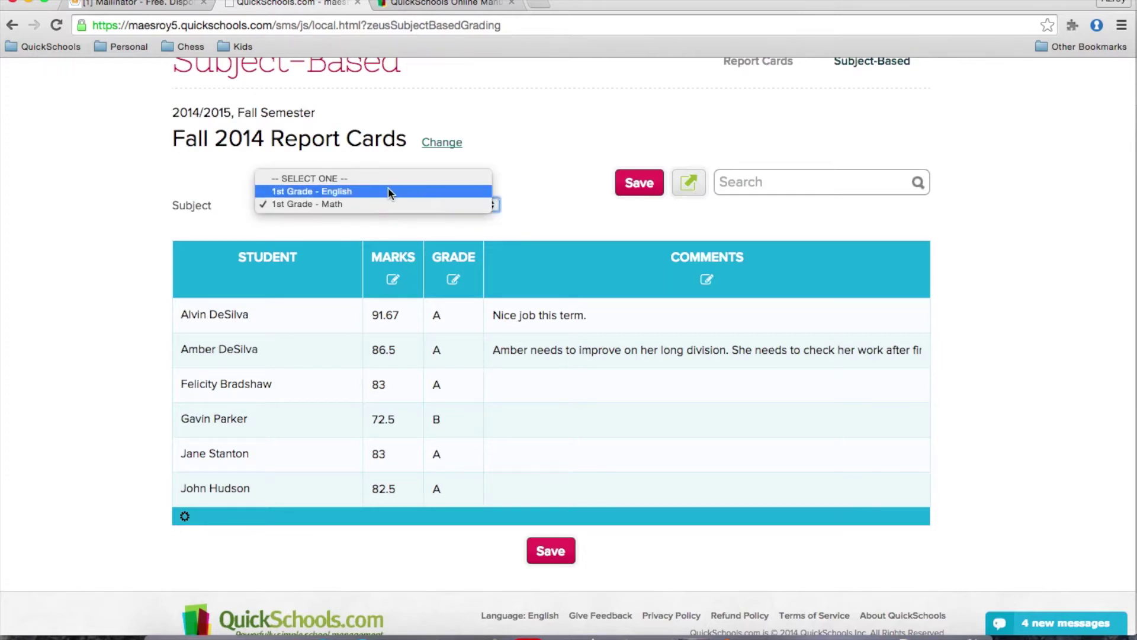
{"action": "left_click", "coordinate": [389, 191]}
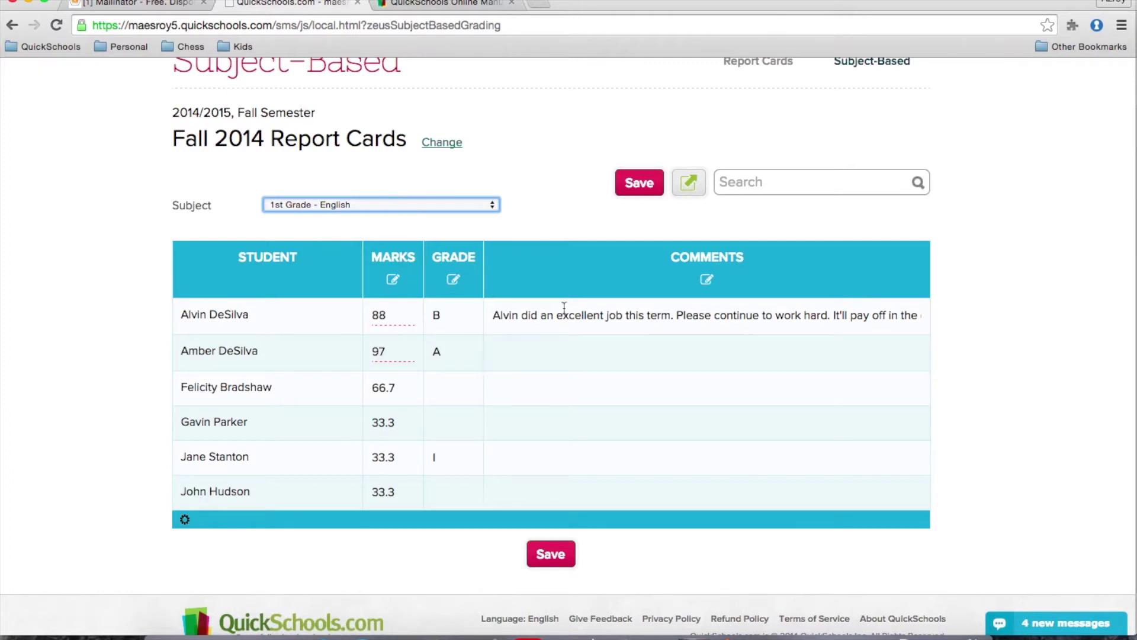
{"action": "scroll", "coordinate": [564, 307], "scroll_direction": "up", "scroll_amount": 3}
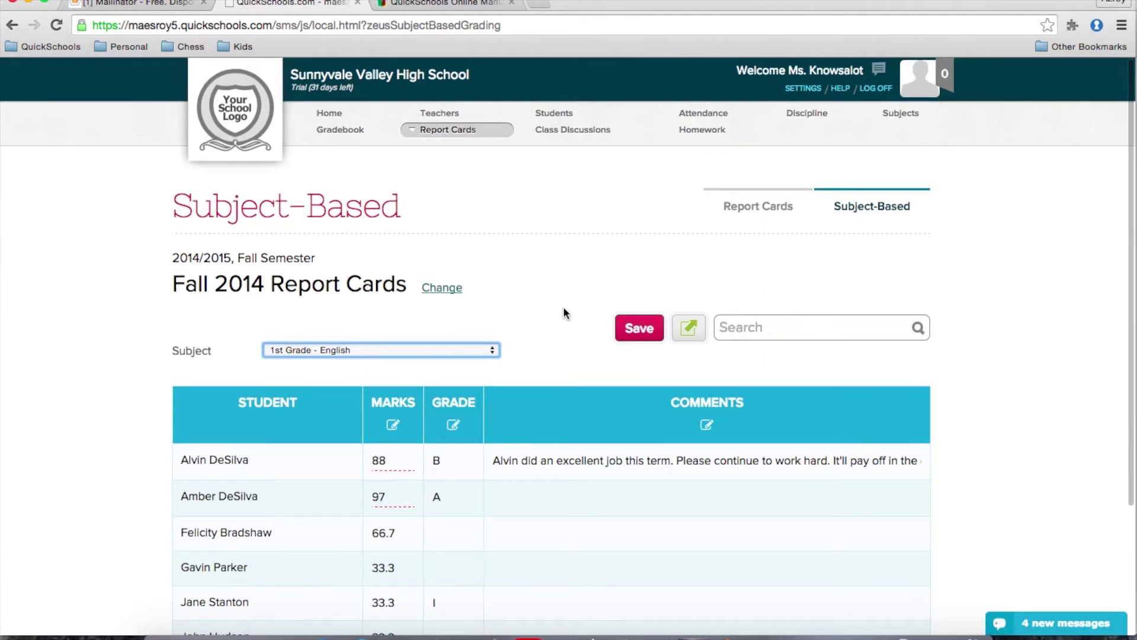
{"action": "left_click", "coordinate": [756, 211]}
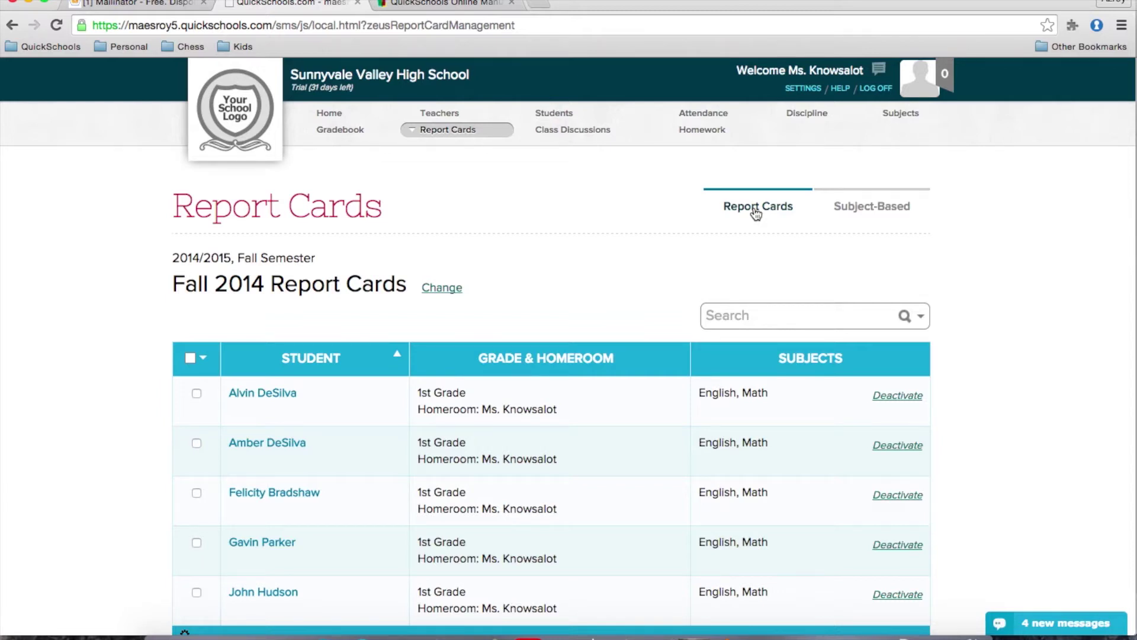
{"action": "scroll", "coordinate": [652, 178], "scroll_direction": "down", "scroll_amount": 1}
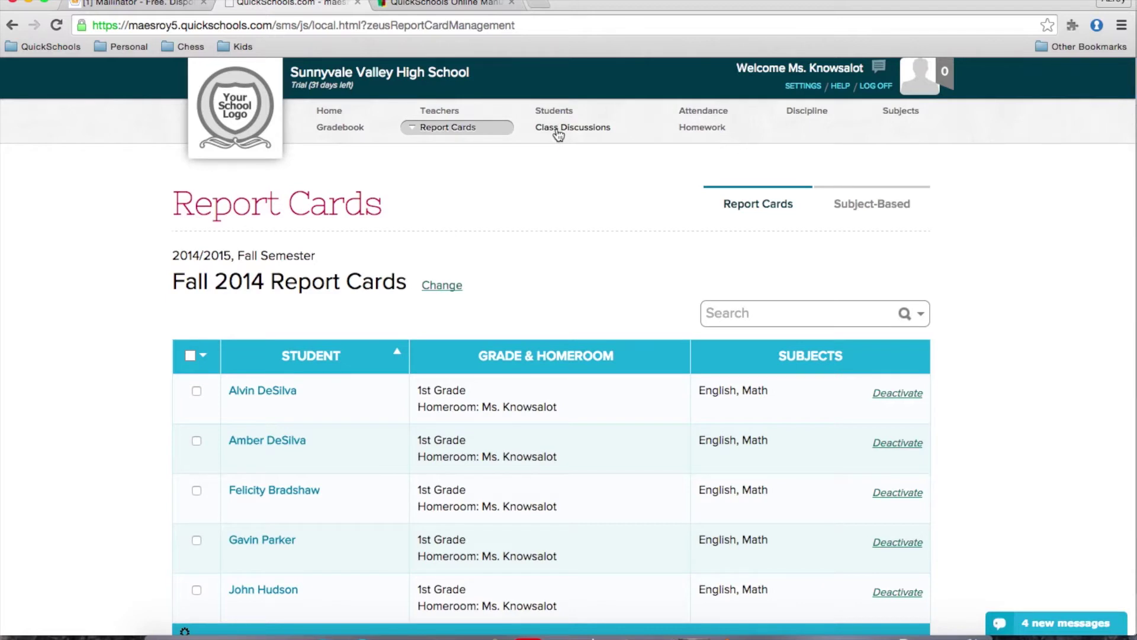
{"action": "left_click", "coordinate": [558, 130]}
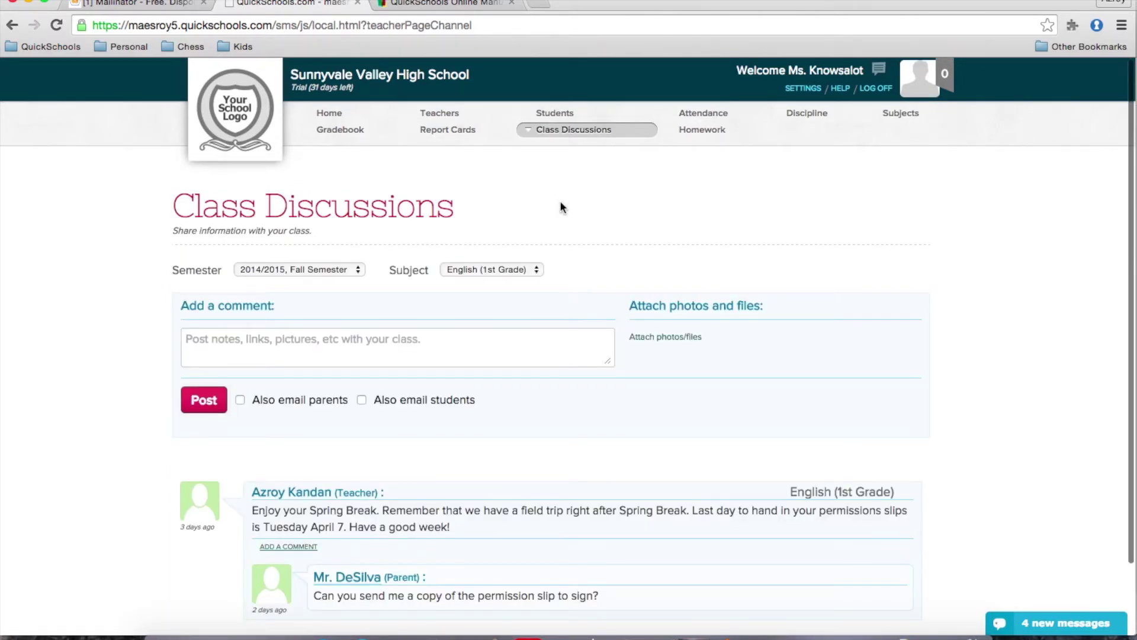
- Open the Class Discussions subject list showing English (1st Grade) and Math (1st Grade)
{"action": "scroll", "coordinate": [560, 203], "scroll_direction": "down", "scroll_amount": 3}
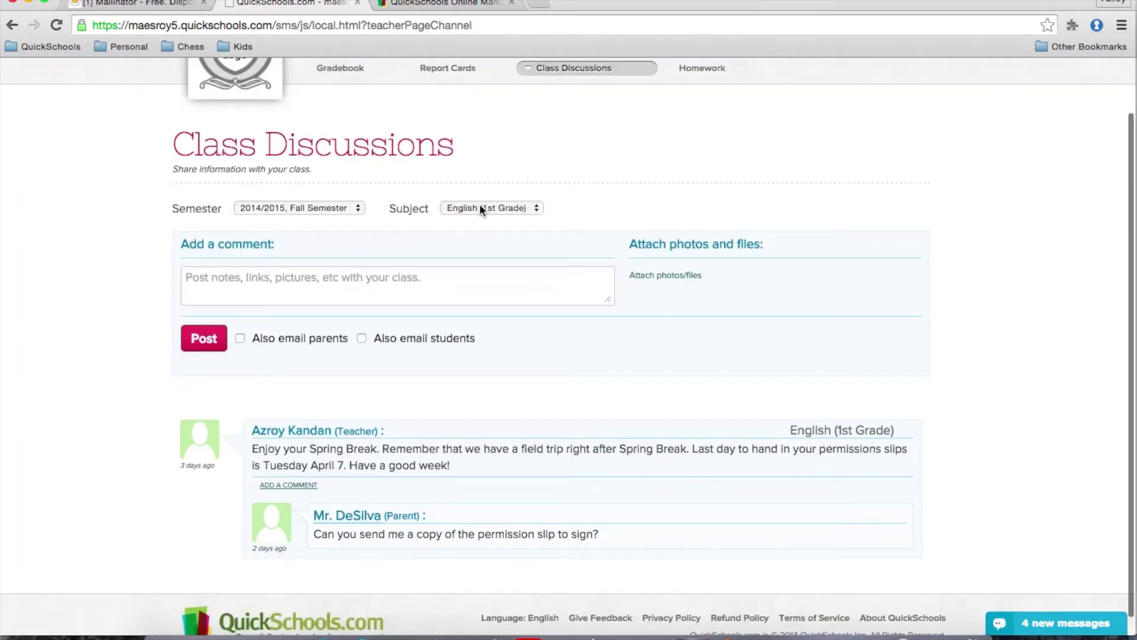
{"action": "left_click", "coordinate": [531, 212]}
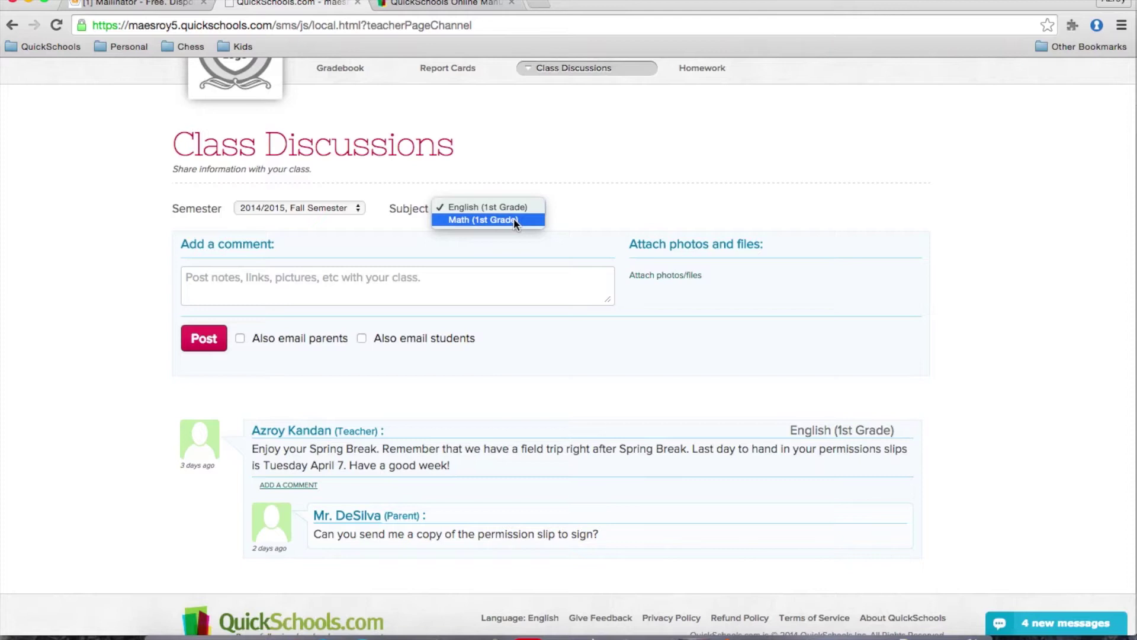
{"action": "left_click", "coordinate": [607, 173]}
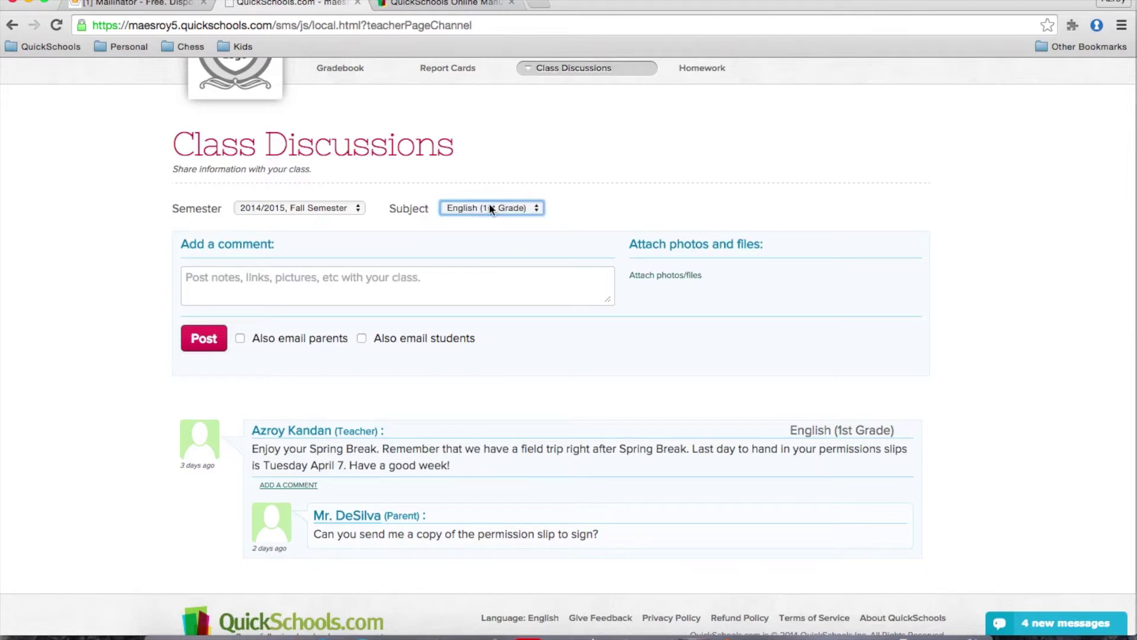
{"action": "scroll", "coordinate": [467, 226], "scroll_direction": "down", "scroll_amount": 1}
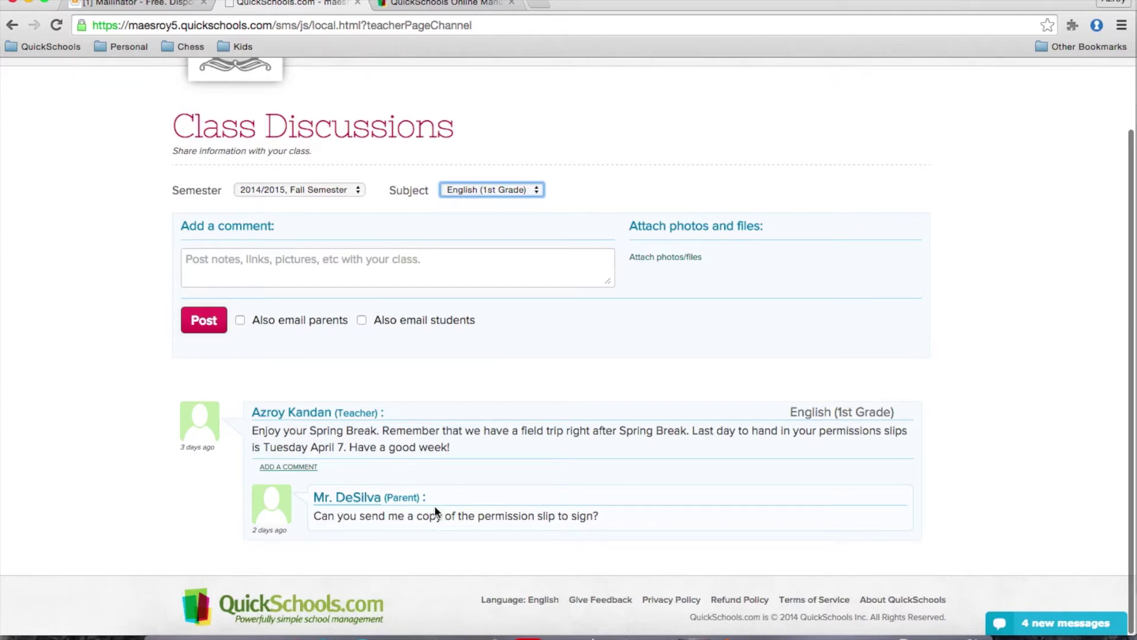
{"action": "left_click", "coordinate": [522, 189]}
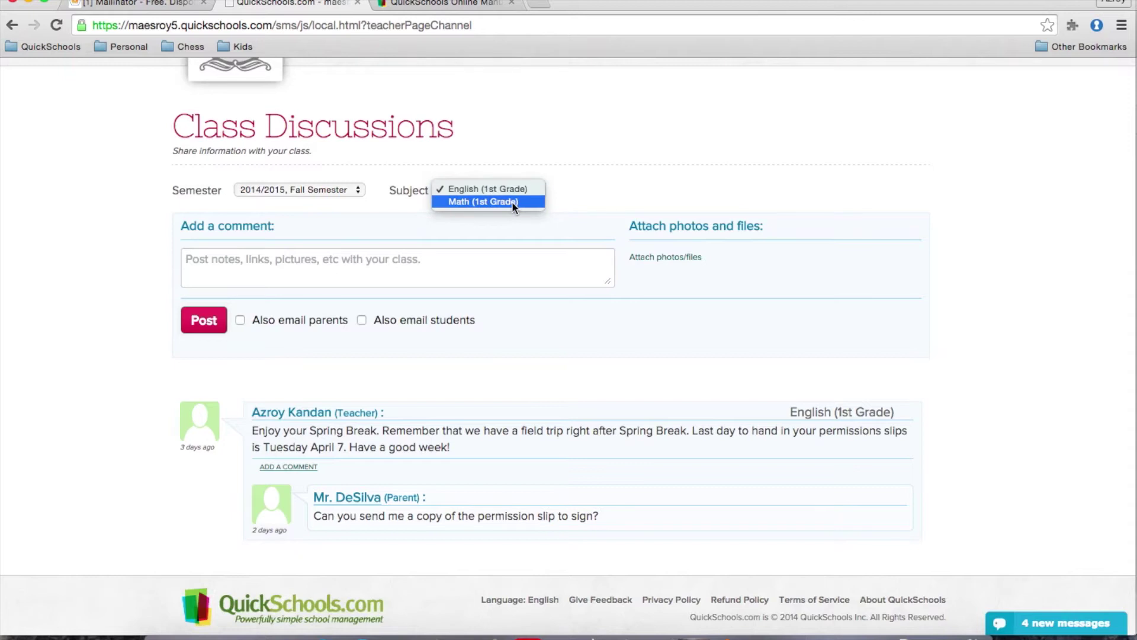
- In Math (1st Grade), post 'Please make sure your child brings in a special object to measure in class.'
{"action": "left_click", "coordinate": [512, 201]}
{"action": "left_click", "coordinate": [213, 342]}
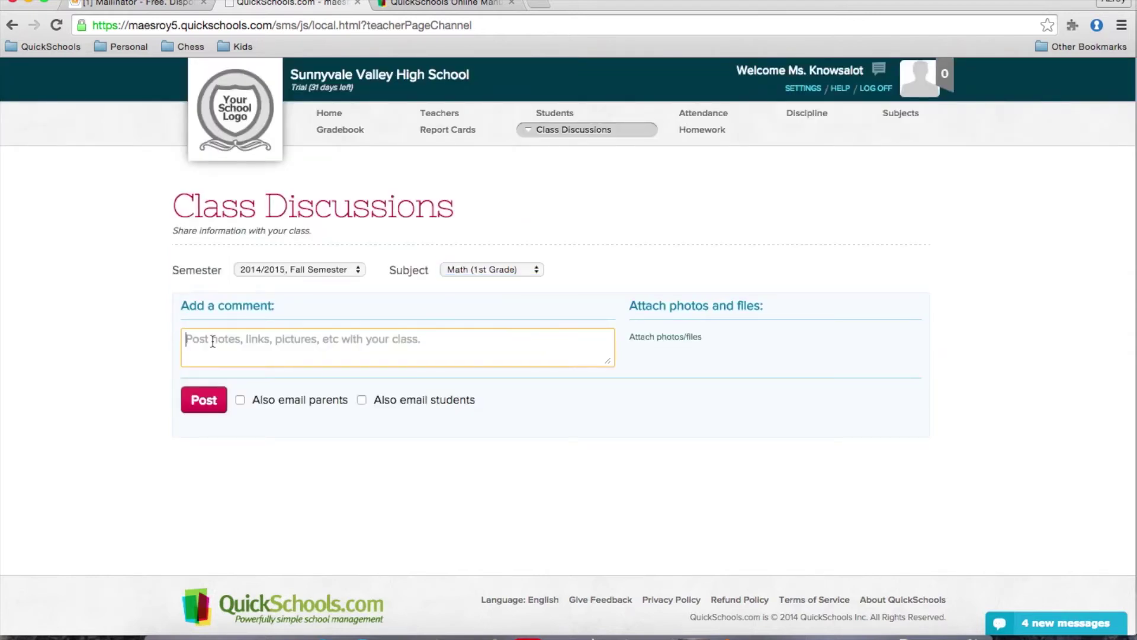
{"action": "type", "text": "Please"}
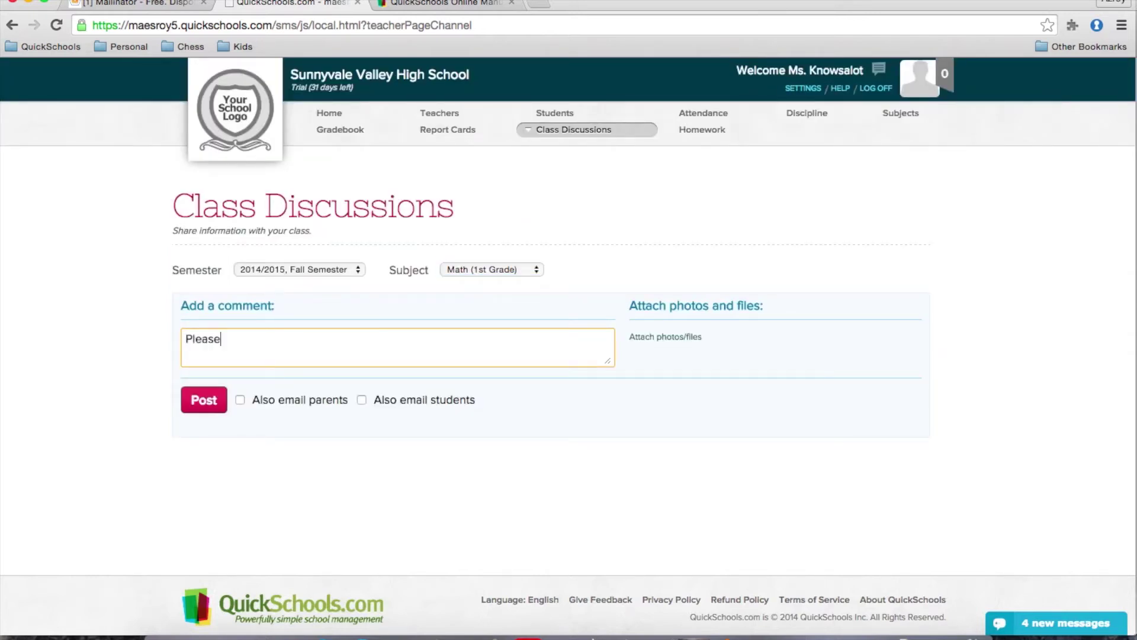
{"action": "type", "text": " make sure your child bring"}
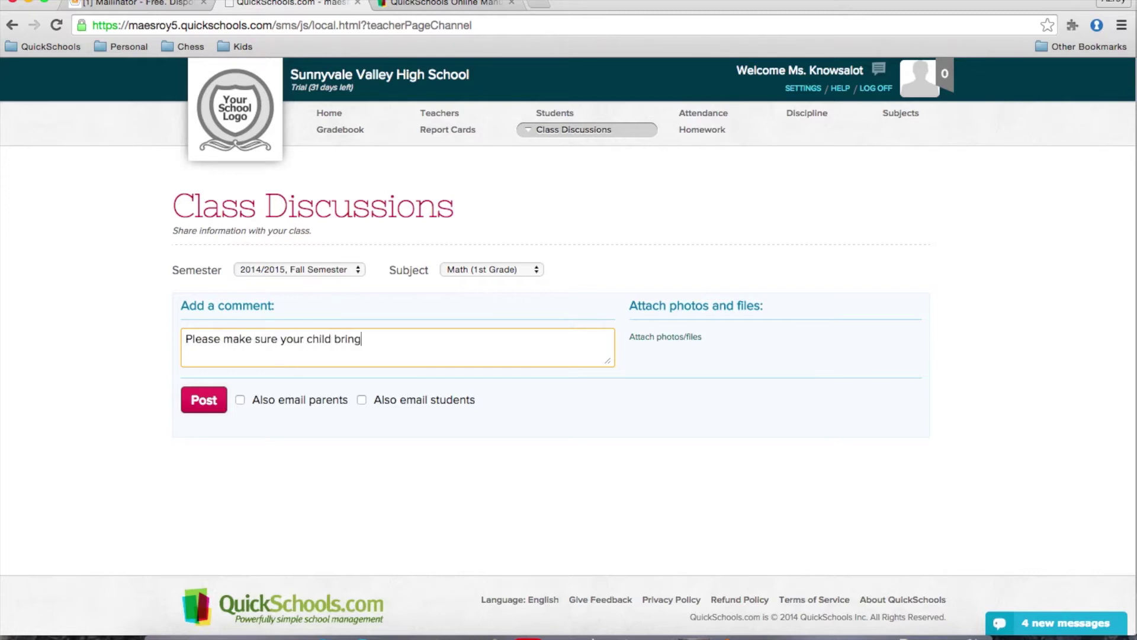
{"action": "type", "text": "s in a special a"}
{"action": "key", "text": "BackSpace"}
{"action": "key", "text": "BackSpace"}
{"action": "key", "text": "BackSpace"}
{"action": "key", "text": "BackSpace"}
{"action": "key", "text": "BackSpace"}
{"action": "type", "text": "ial ob"}
{"action": "key", "text": "BackSpace"}
{"action": "type", "text": "bject to "}
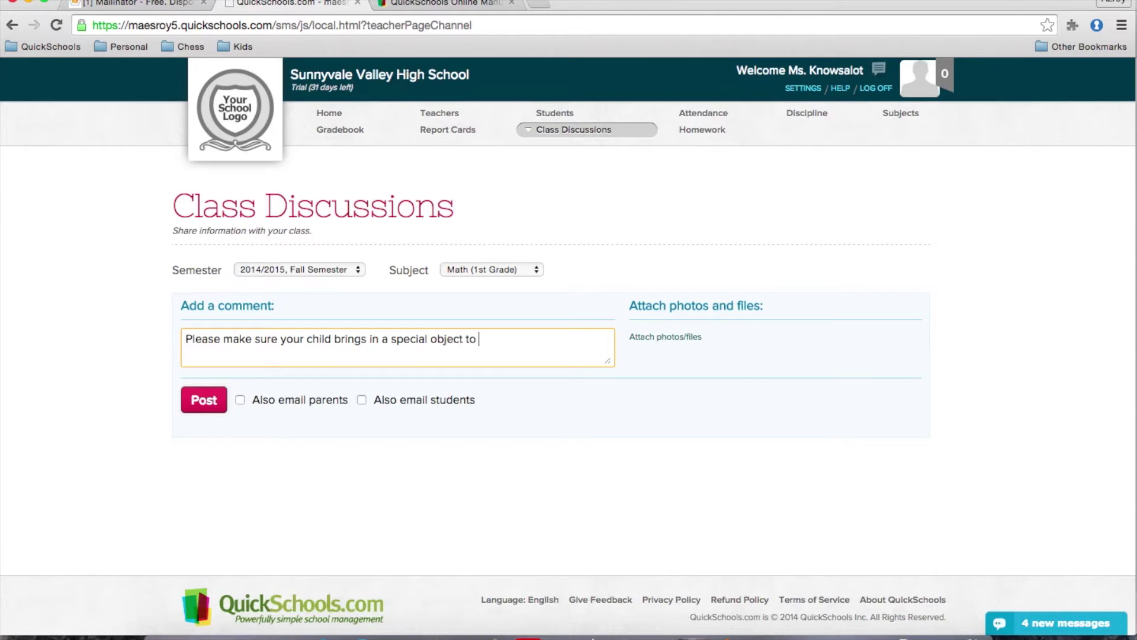
{"action": "type", "text": "measure in class."}
{"action": "left_click", "coordinate": [212, 407]}
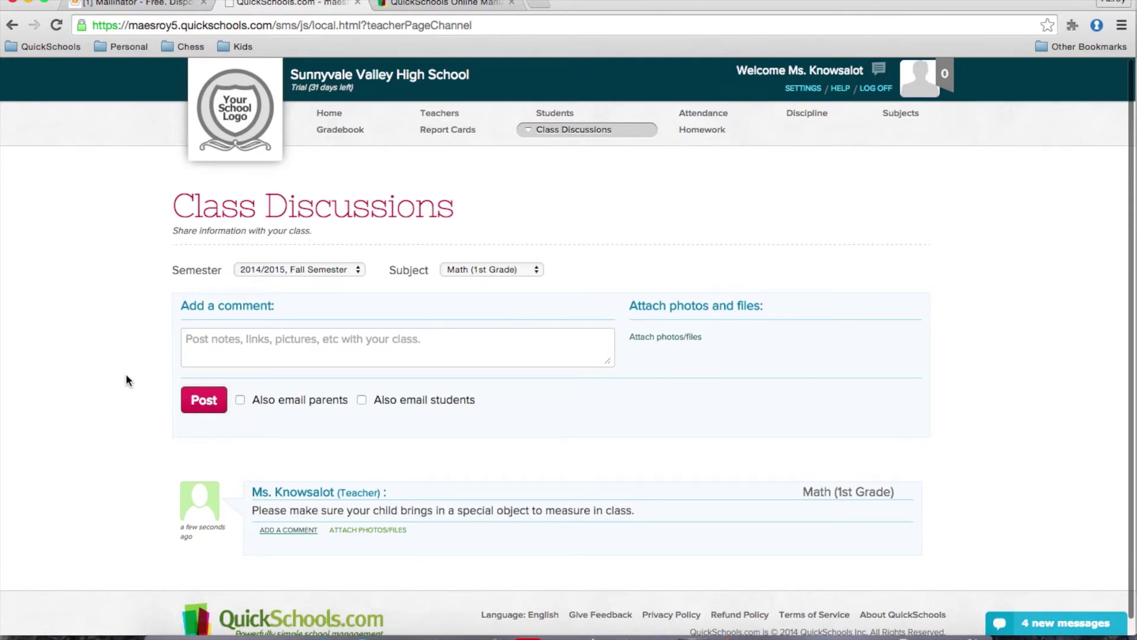
{"action": "scroll", "coordinate": [126, 375], "scroll_direction": "down", "scroll_amount": 2}
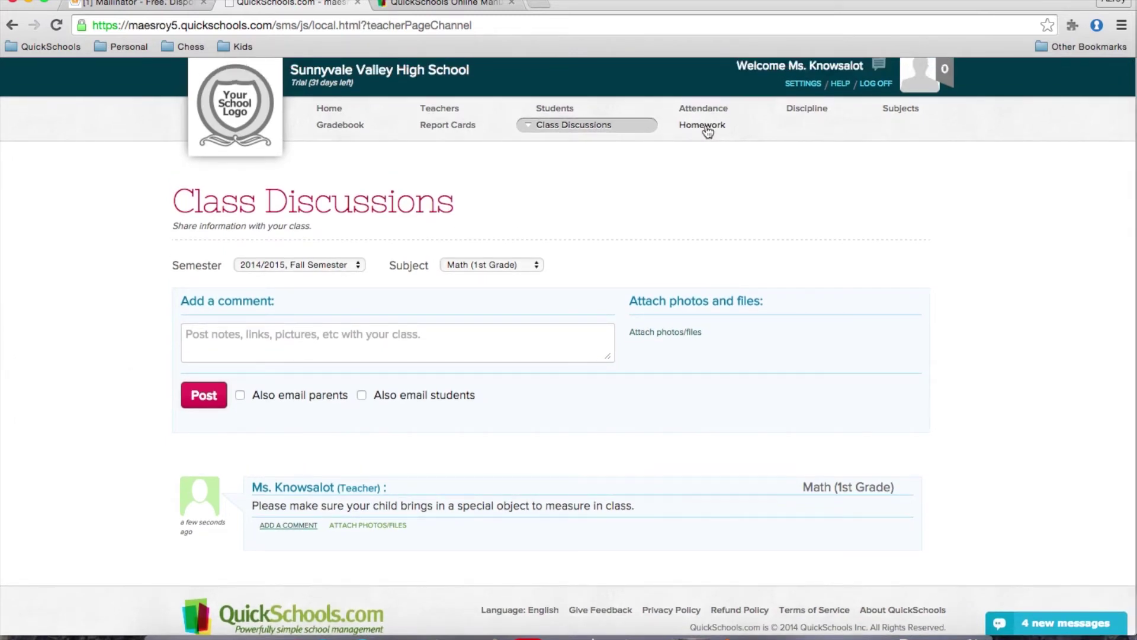
- Open the 1st Grade English homework notes, due 04/03/2015 with Homework1.docx attached
{"action": "left_click", "coordinate": [707, 128]}
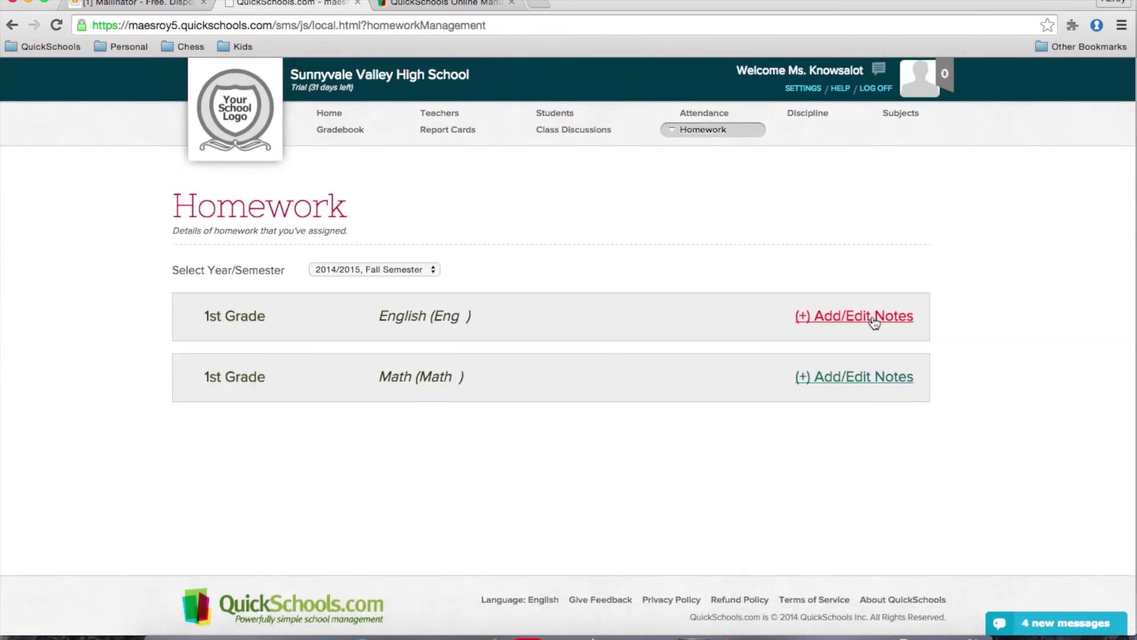
{"action": "left_click", "coordinate": [867, 319]}
{"action": "scroll", "coordinate": [243, 415], "scroll_direction": "down", "scroll_amount": 2}
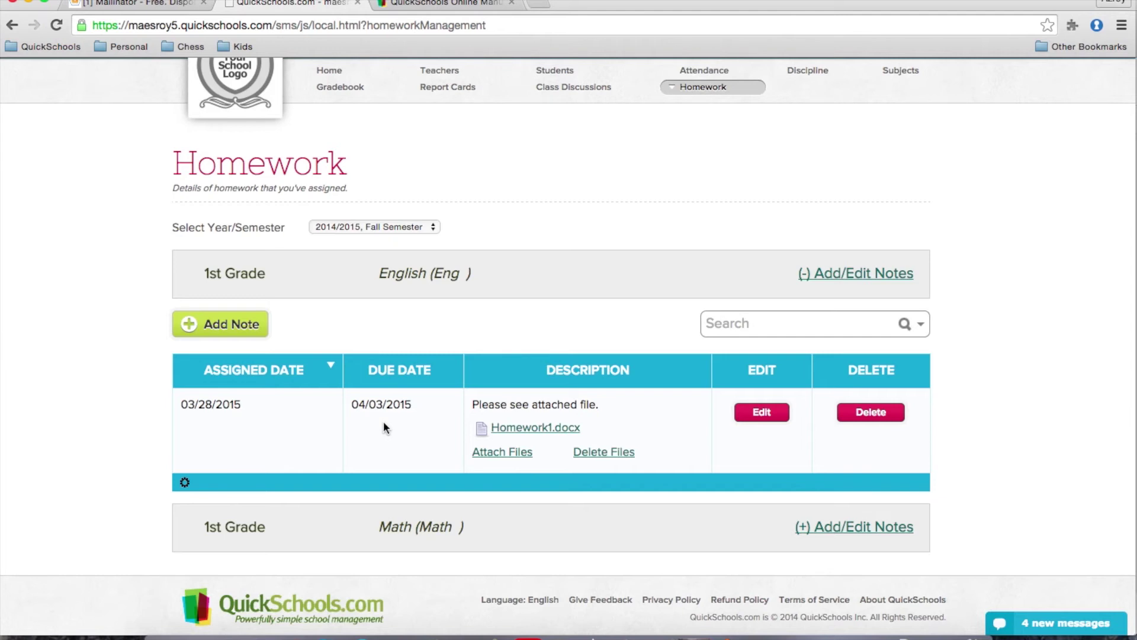
{"action": "scroll", "coordinate": [383, 420], "scroll_direction": "up", "scroll_amount": 2}
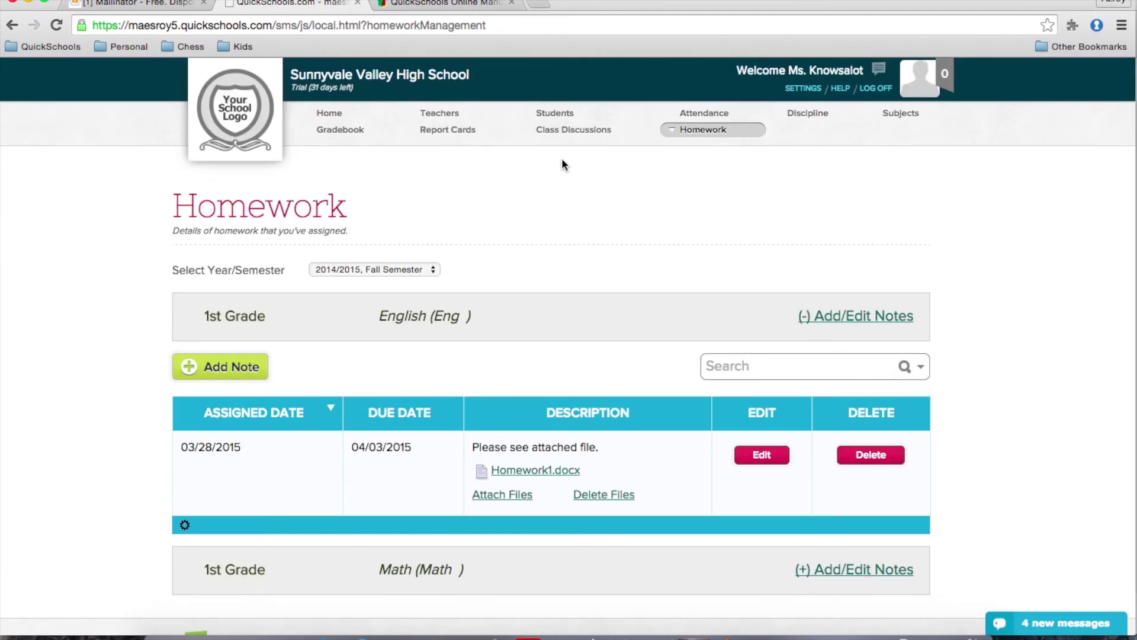
{"action": "mouse_move", "coordinate": [804, 90]}
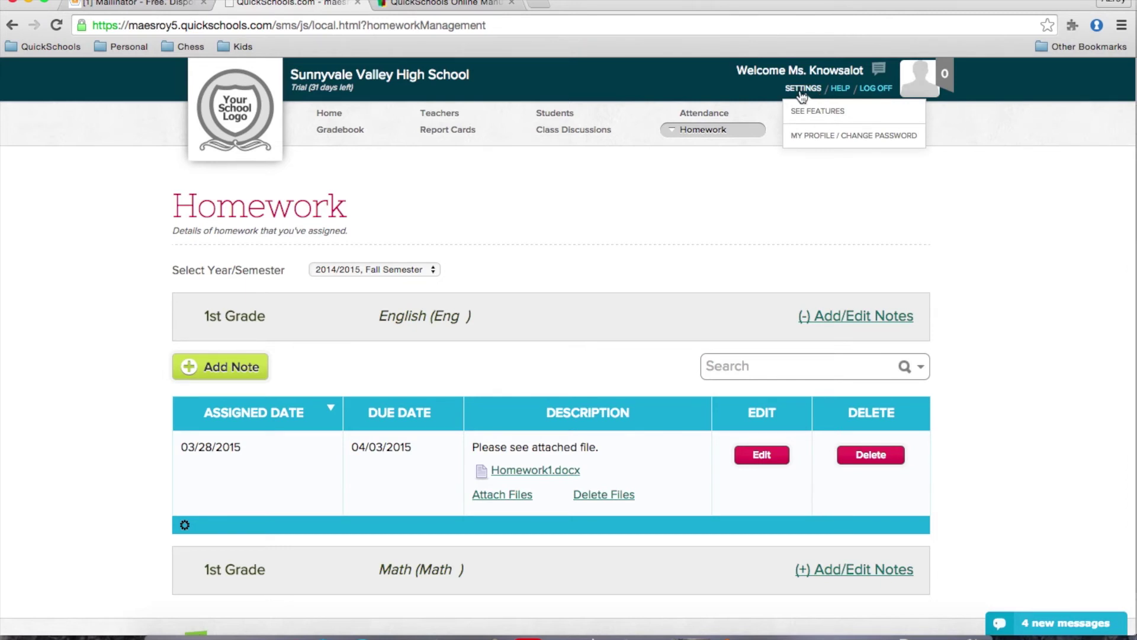
- Browse the plan's feature list under Settings > See Features
{"action": "left_click", "coordinate": [817, 111]}
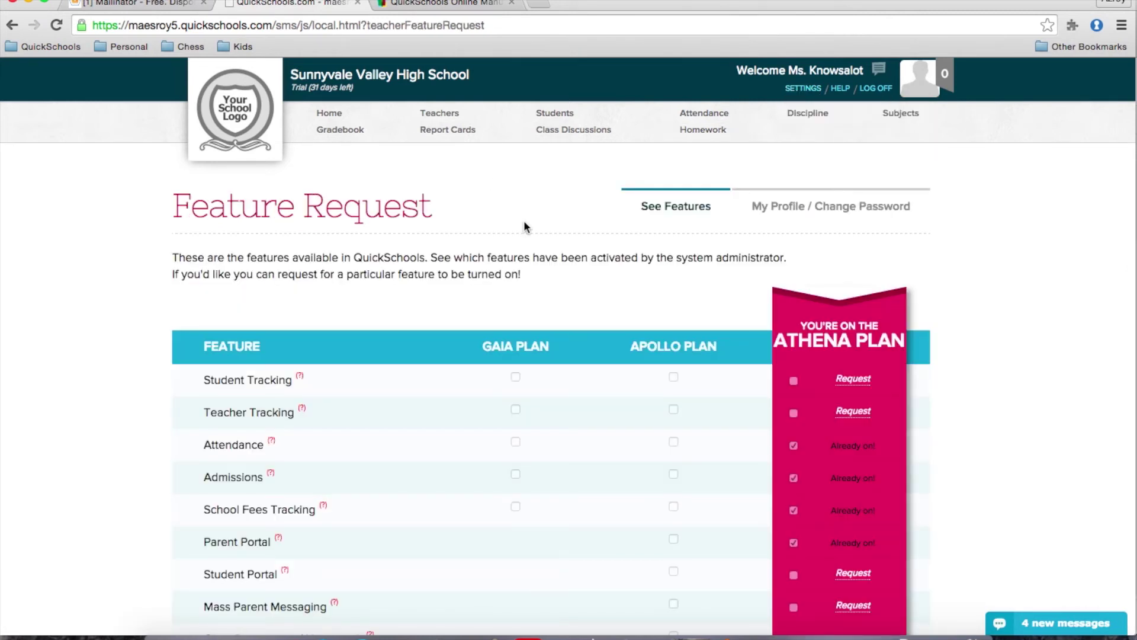
{"action": "scroll", "coordinate": [690, 296], "scroll_direction": "down", "scroll_amount": 5}
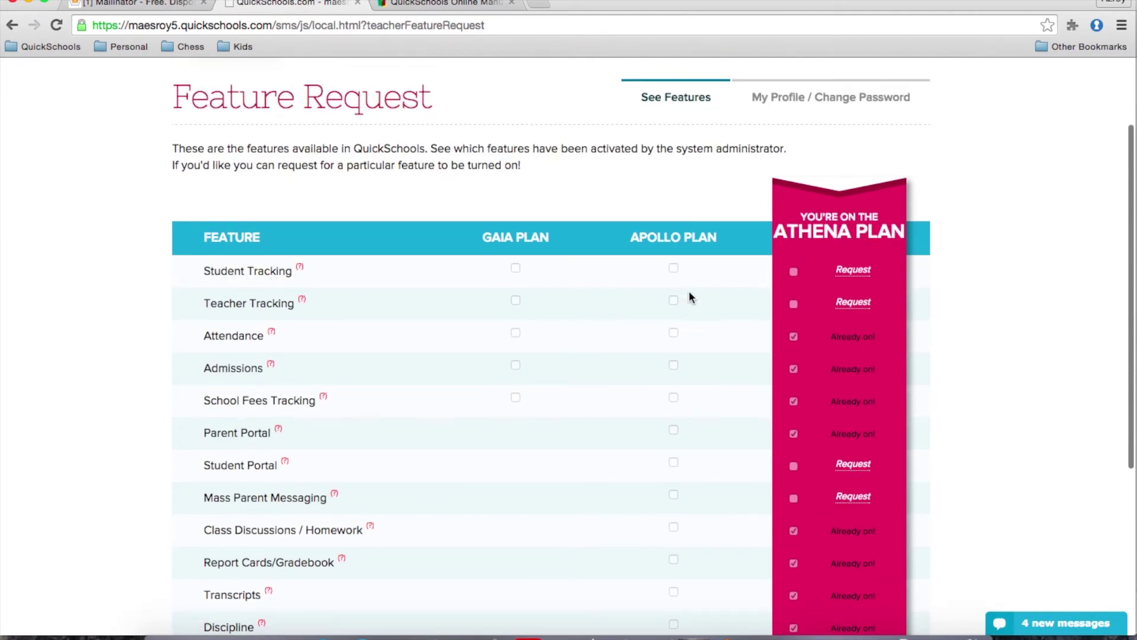
{"action": "scroll", "coordinate": [689, 296], "scroll_direction": "down", "scroll_amount": 5}
{"action": "scroll", "coordinate": [689, 296], "scroll_direction": "up", "scroll_amount": 10}
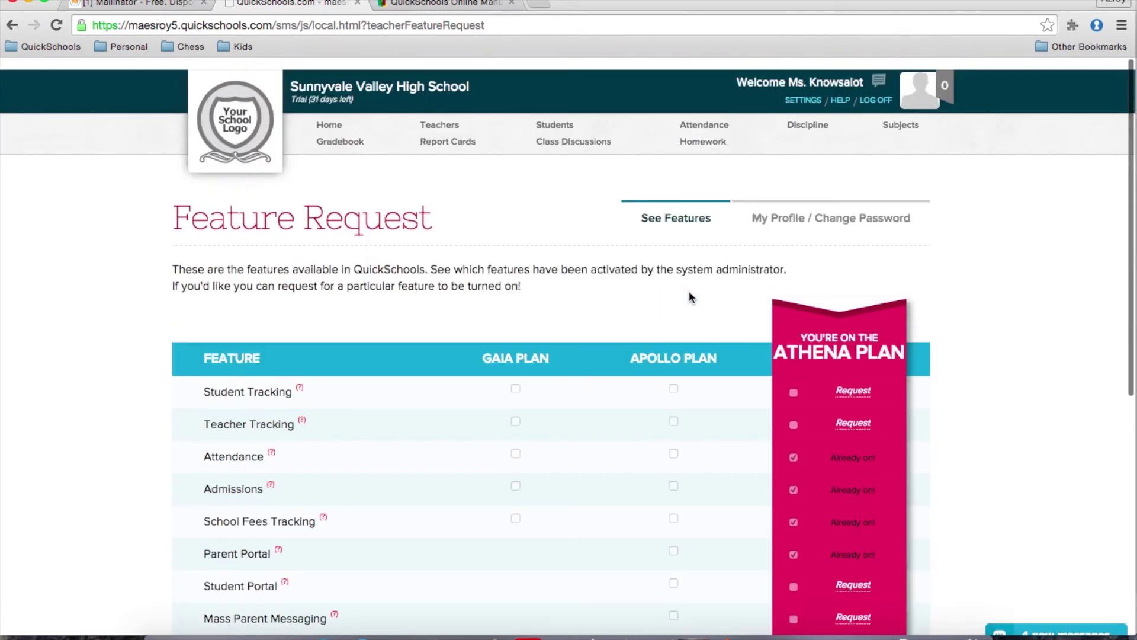
- Review the My Profile / Change Password settings
{"action": "left_click", "coordinate": [821, 211]}
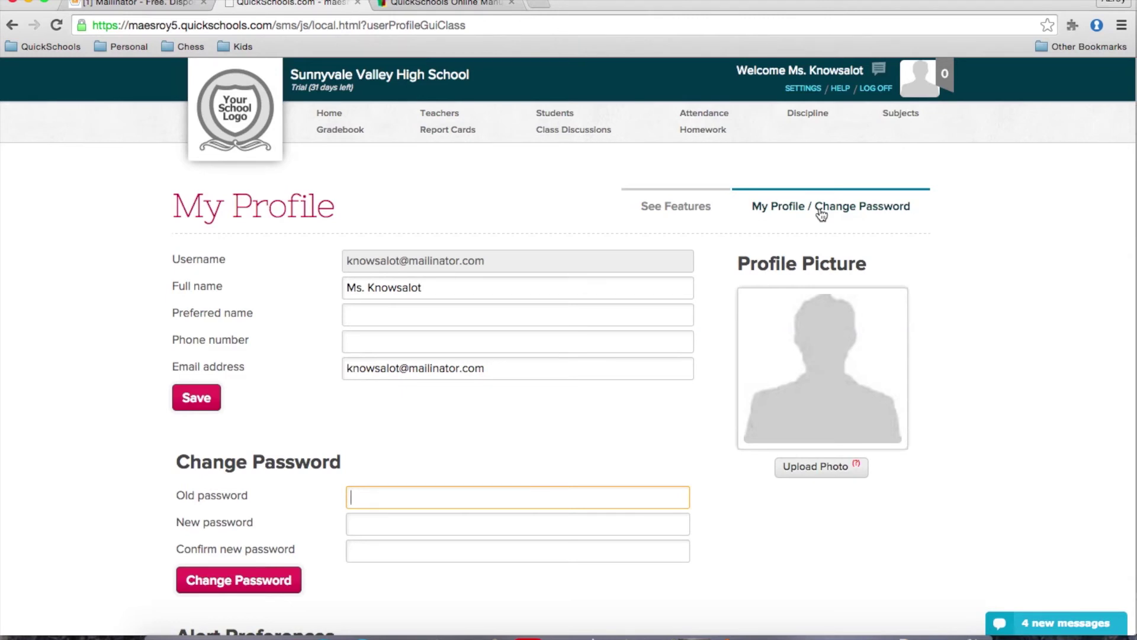
{"action": "scroll", "coordinate": [607, 311], "scroll_direction": "down", "scroll_amount": 5}
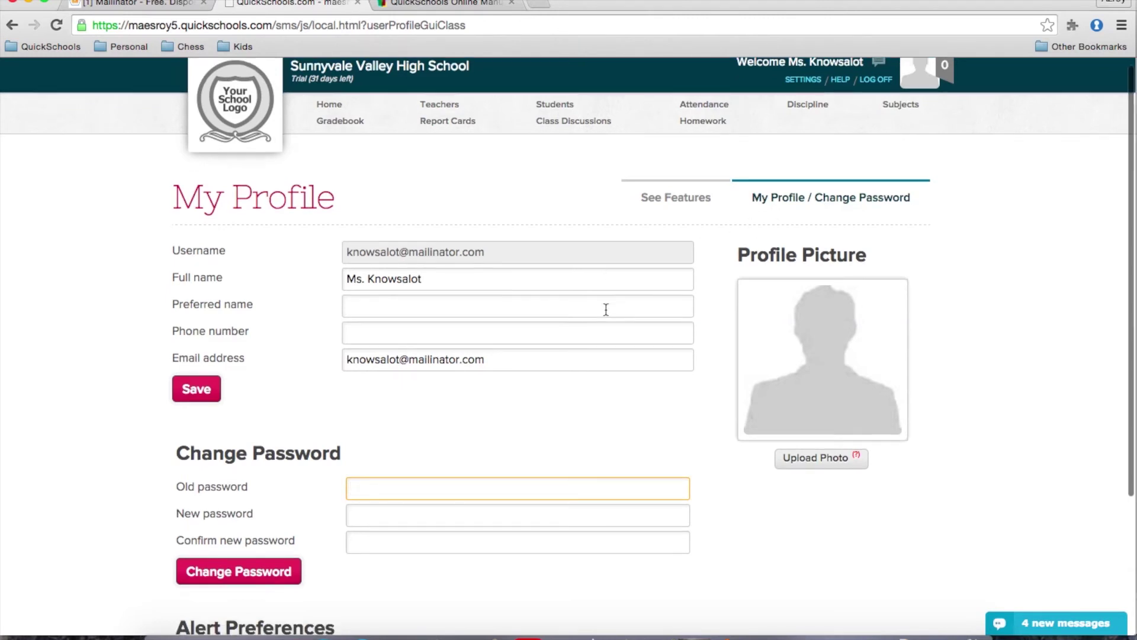
{"action": "scroll", "coordinate": [606, 314], "scroll_direction": "down", "scroll_amount": 1}
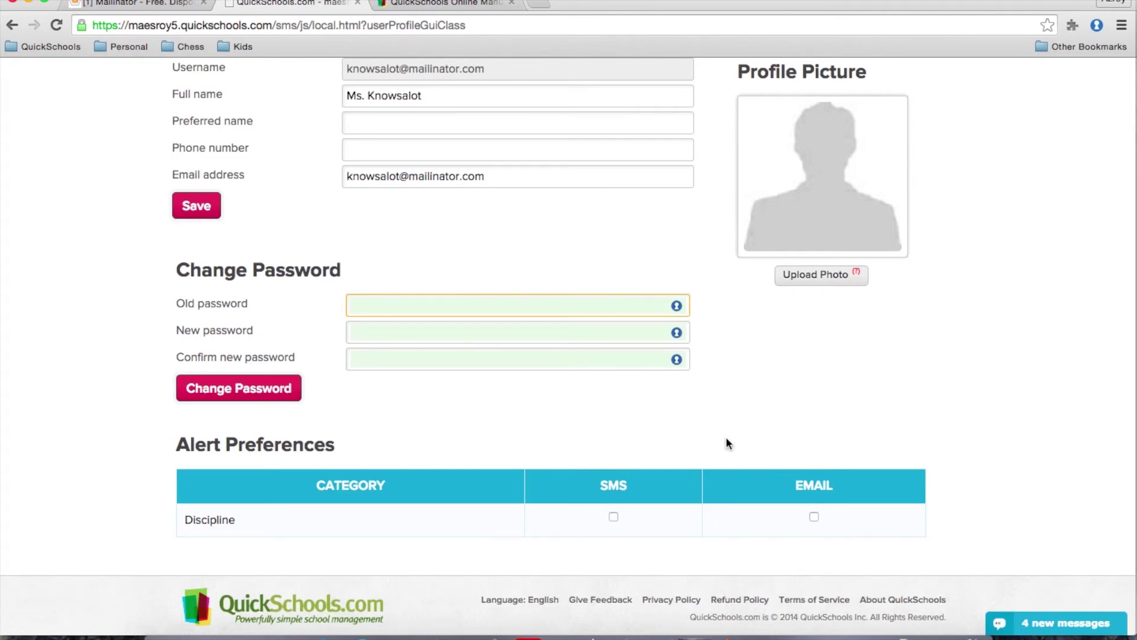
{"action": "left_click", "coordinate": [646, 486]}
{"action": "scroll", "coordinate": [716, 455], "scroll_direction": "up", "scroll_amount": 5}
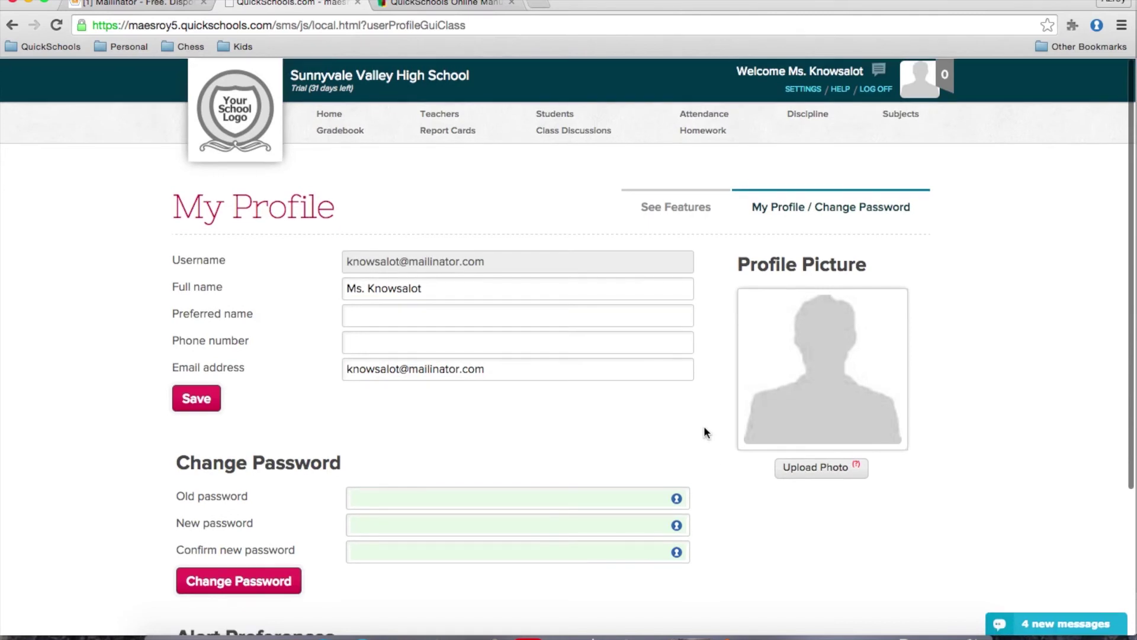
- Check notifications, finding none new, and go to the Private Messaging inbox
{"action": "left_click", "coordinate": [949, 80]}
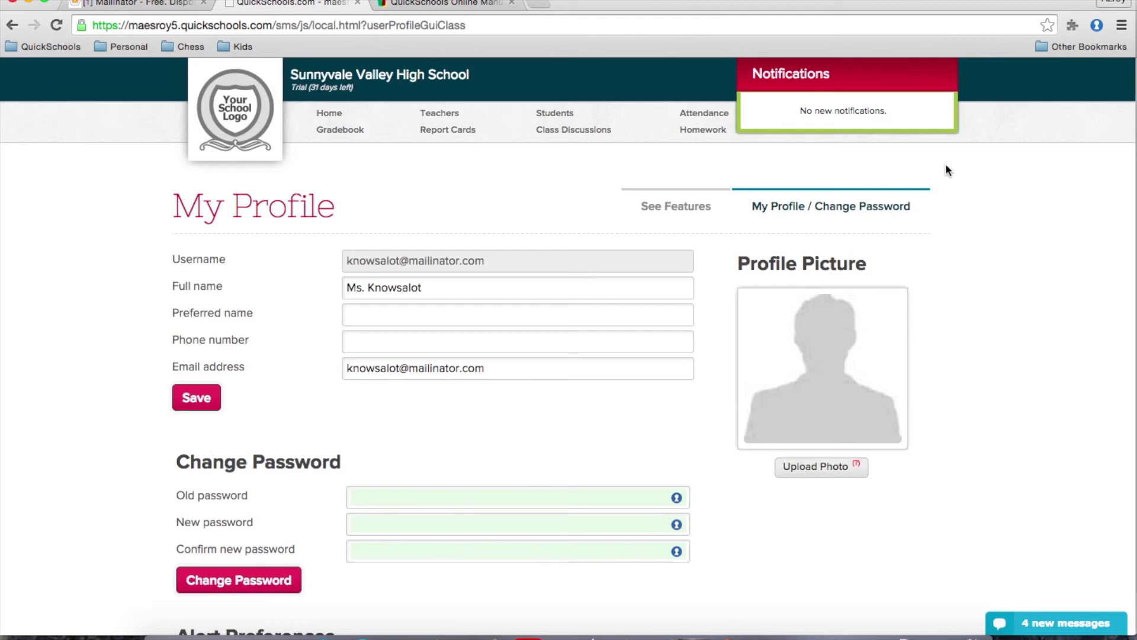
{"action": "left_click", "coordinate": [947, 80]}
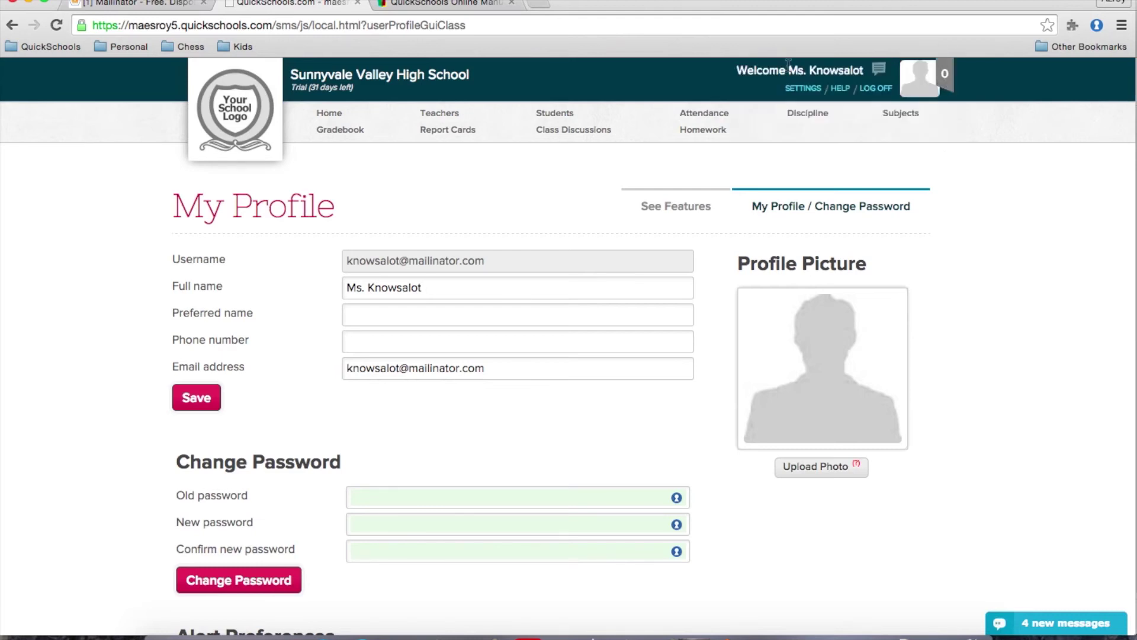
{"action": "left_click", "coordinate": [880, 70]}
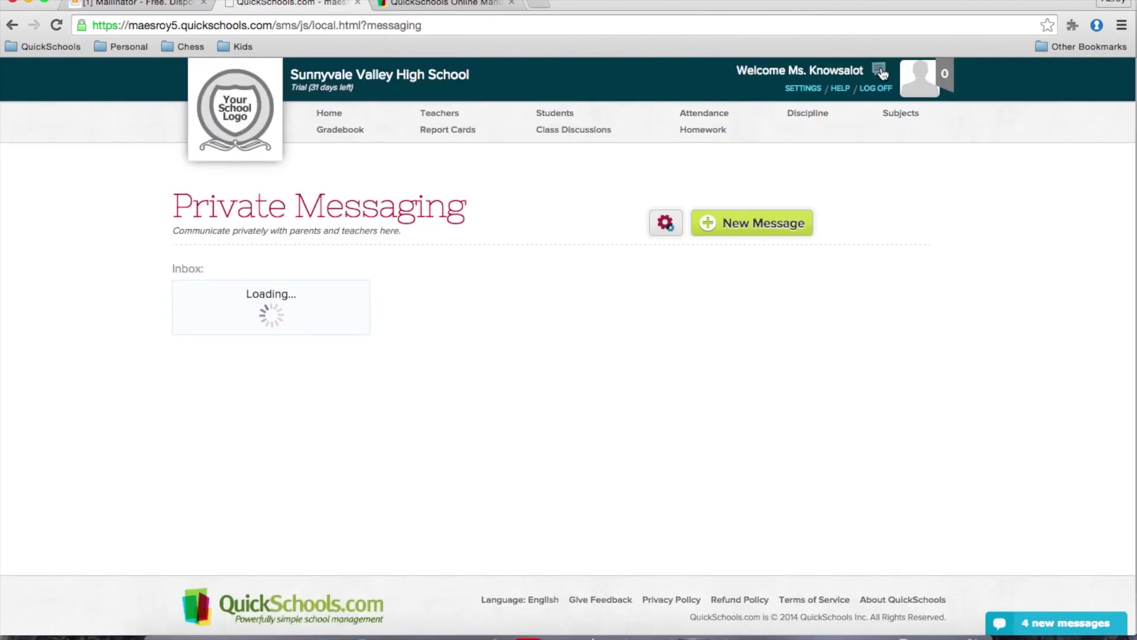
- Message the first student's father asking him to come see you after school today about the child's progress
{"action": "left_click", "coordinate": [720, 227]}
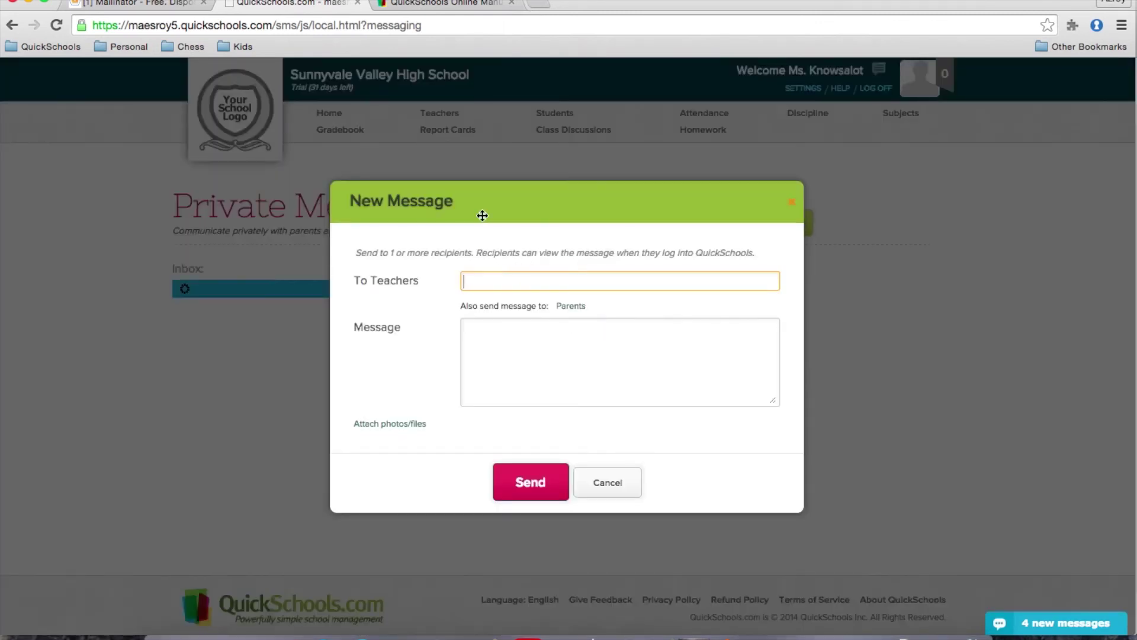
{"action": "left_click_drag", "start_coordinate": [482, 215], "coordinate": [516, 161]}
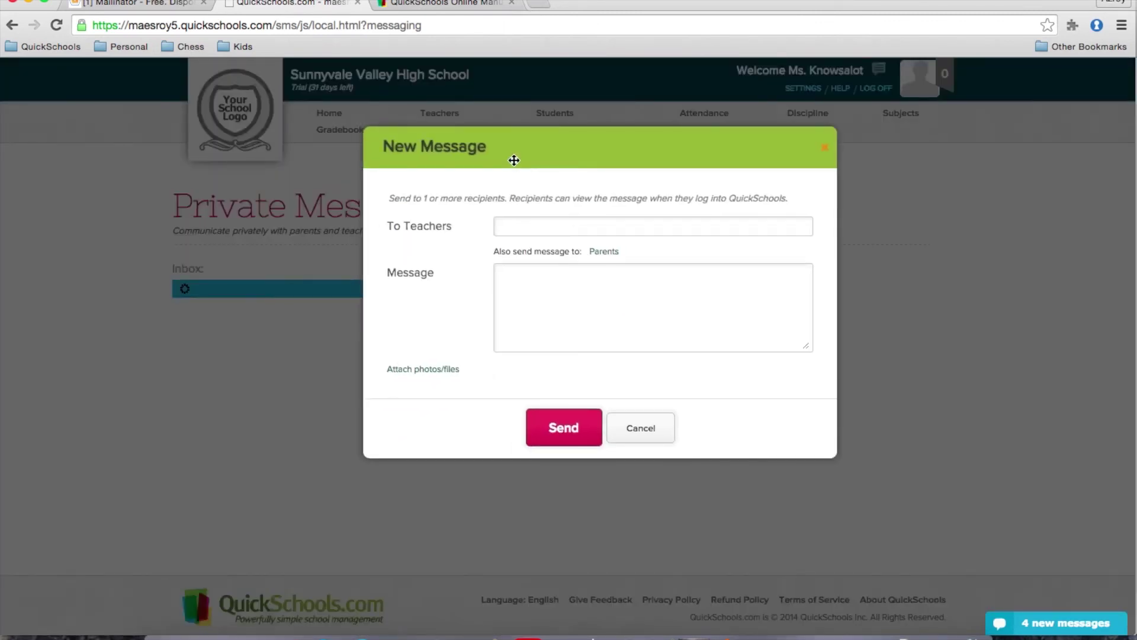
{"action": "left_click", "coordinate": [607, 251]}
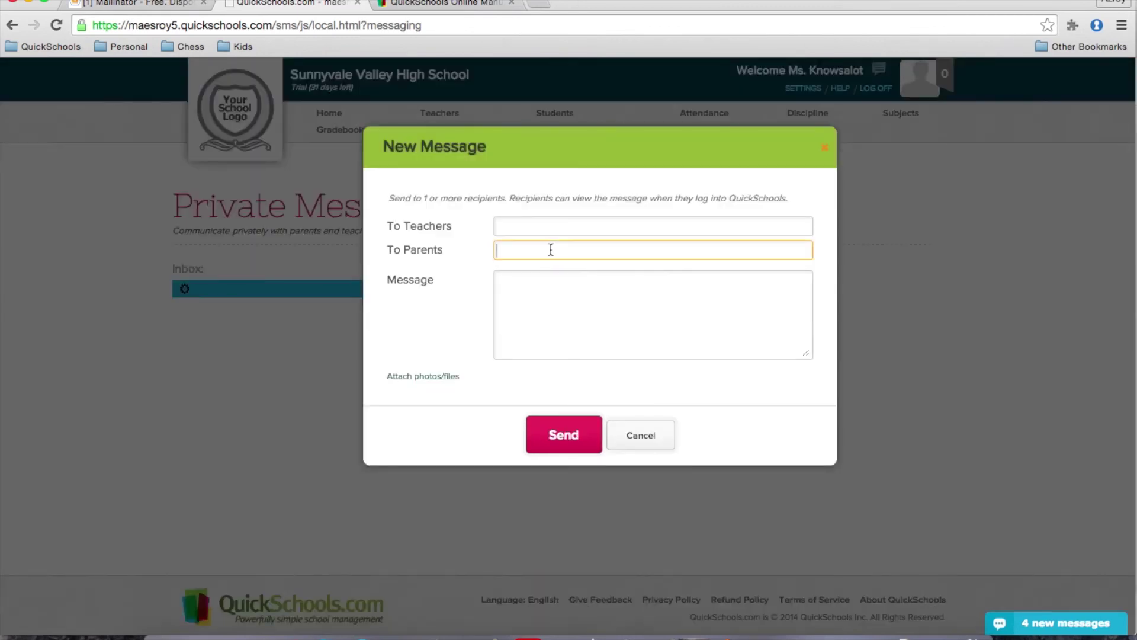
{"action": "type", "text": "mr"}
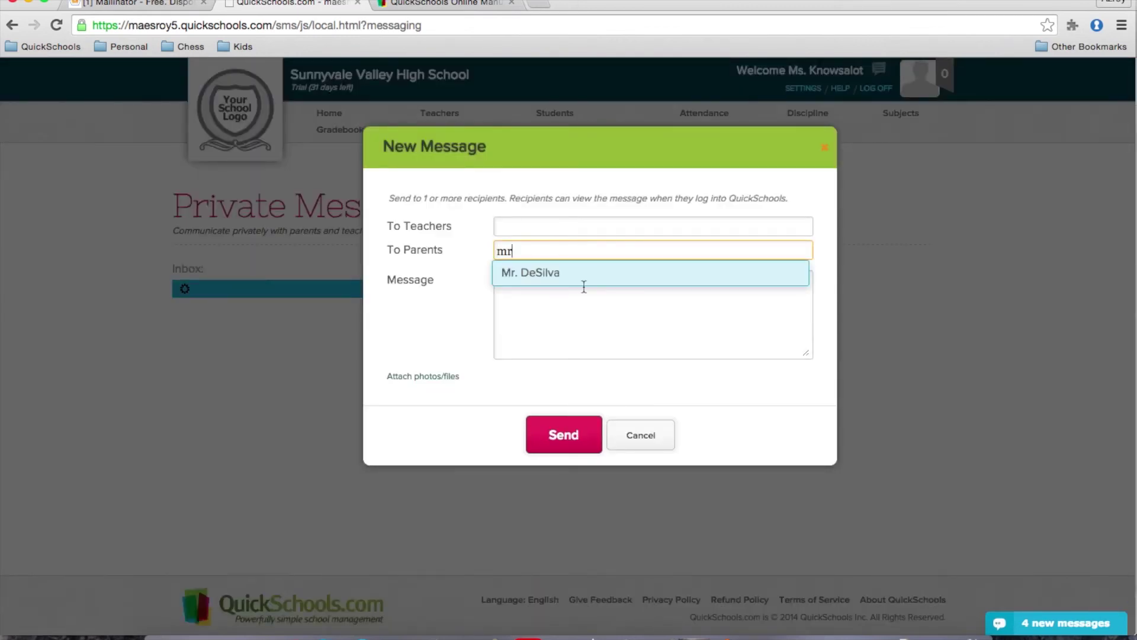
{"action": "left_click", "coordinate": [587, 286]}
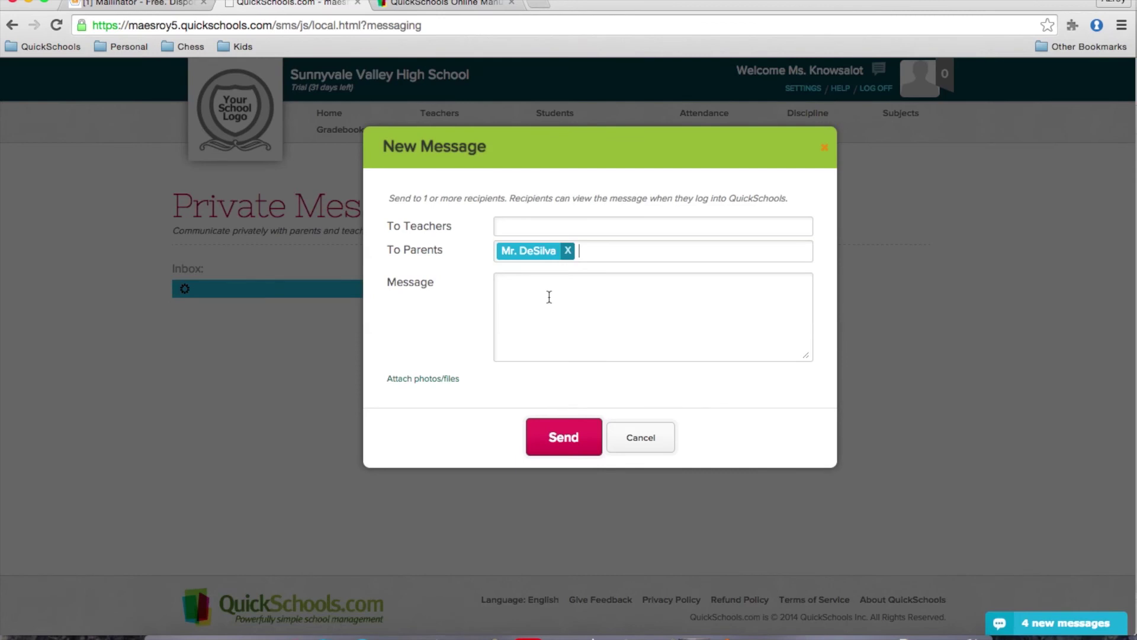
{"action": "left_click", "coordinate": [549, 296]}
{"action": "type", "text": "please vo"}
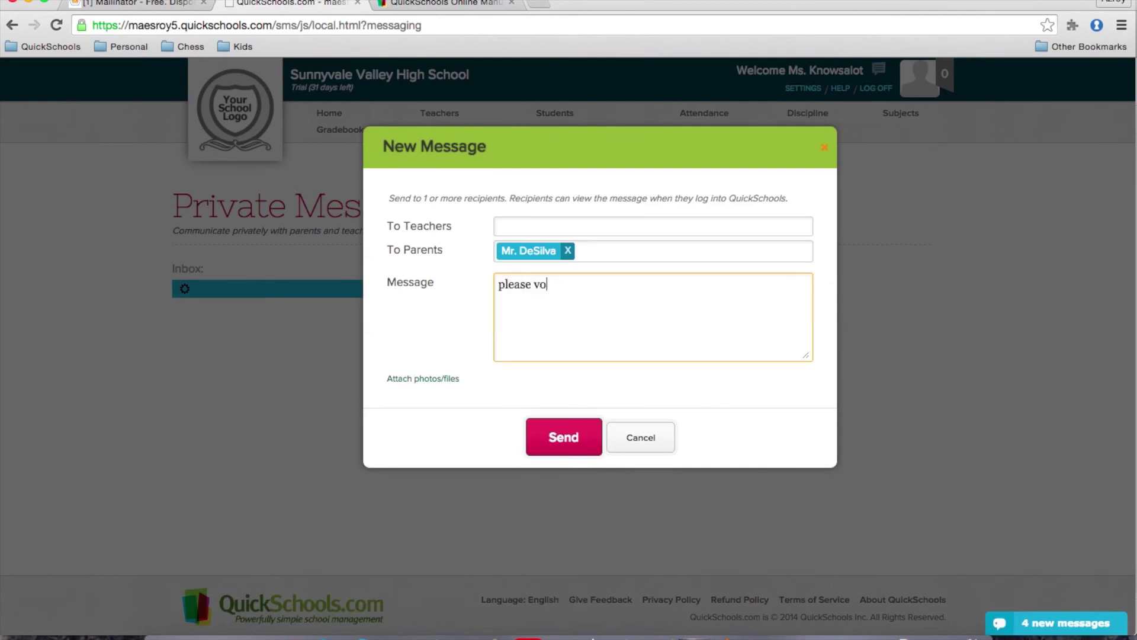
{"action": "key", "text": "BackSpace"}
{"action": "key", "text": "BackSpace"}
{"action": "type", "text": "come see me after school today to"}
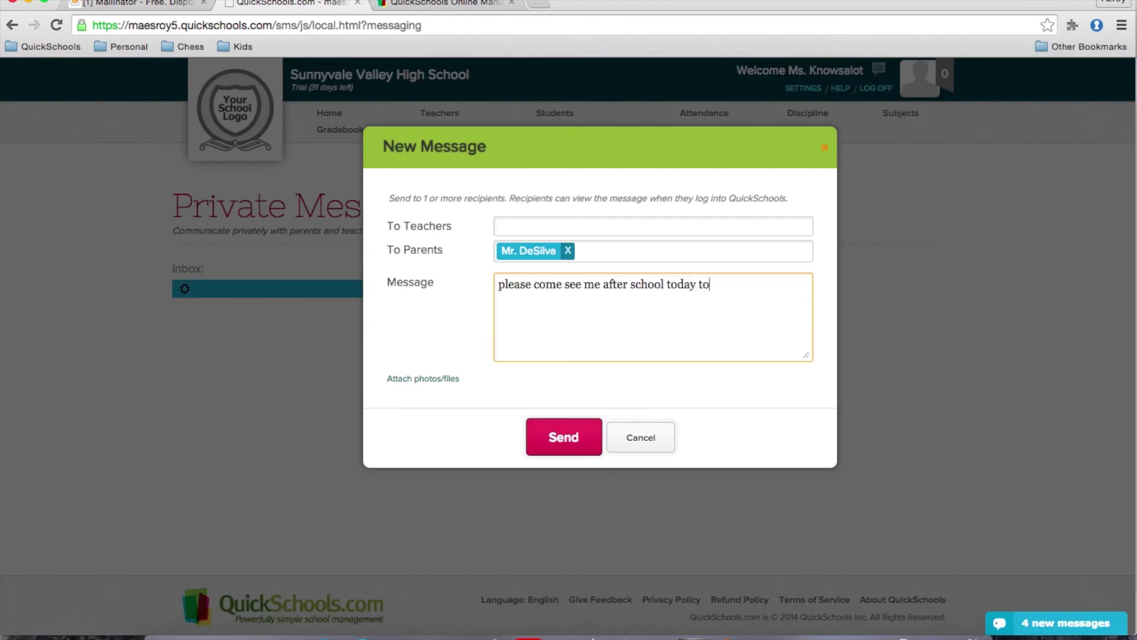
{"action": "type", "text": " discuss Alvin's progress."}
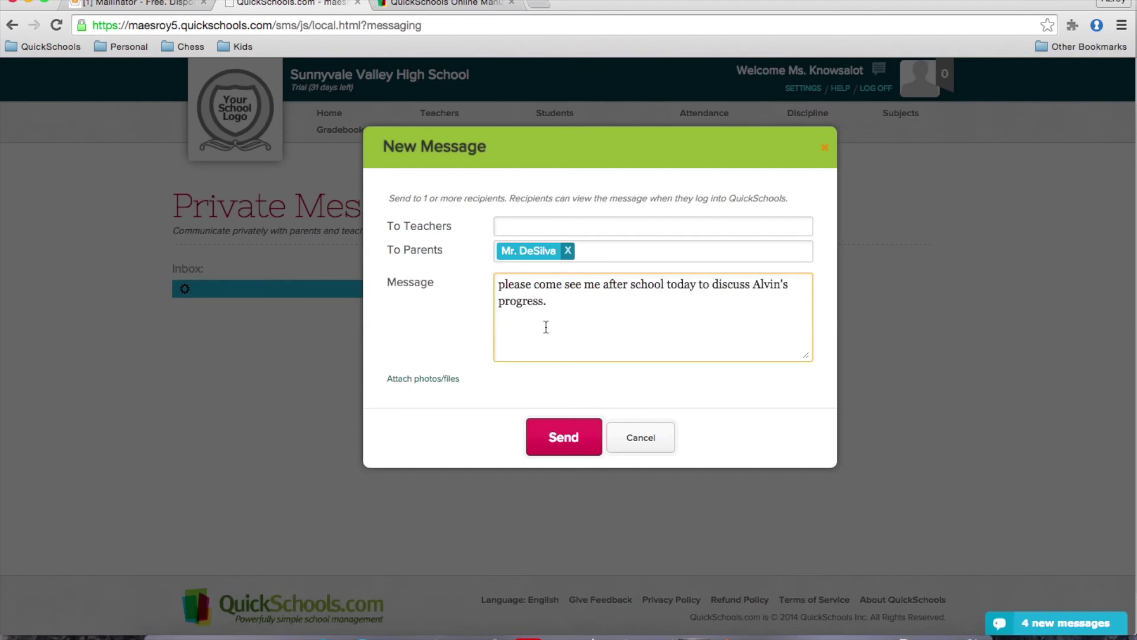
{"action": "left_click", "coordinate": [563, 437]}
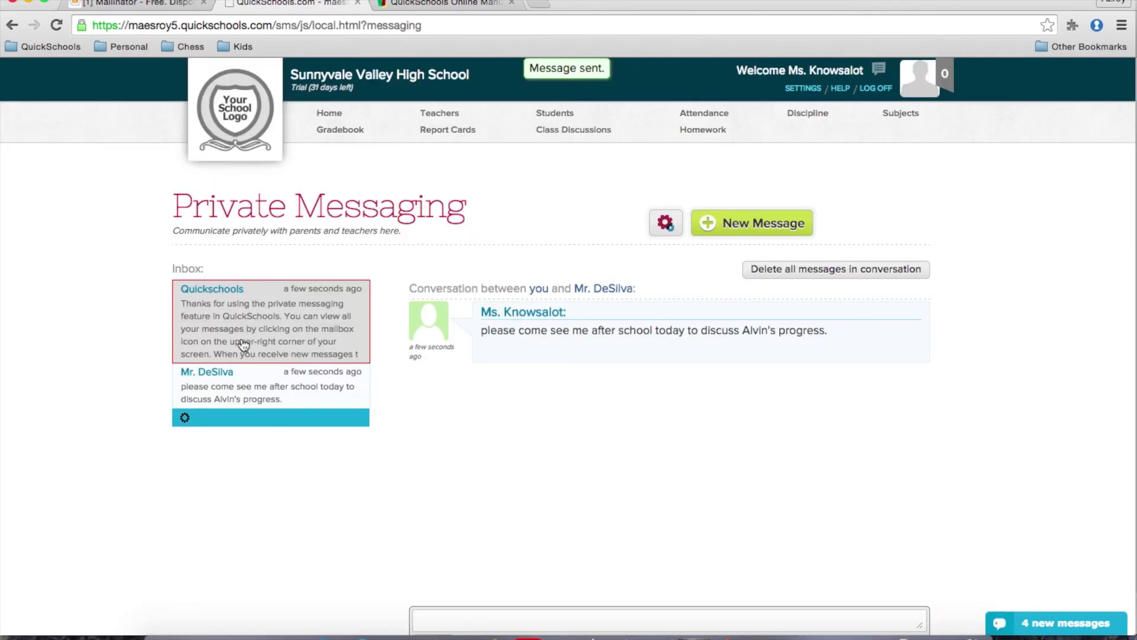
- Review the message conversation with the parent, then log off to the Sunnyvale Valley High School login page
{"action": "left_click", "coordinate": [266, 385]}
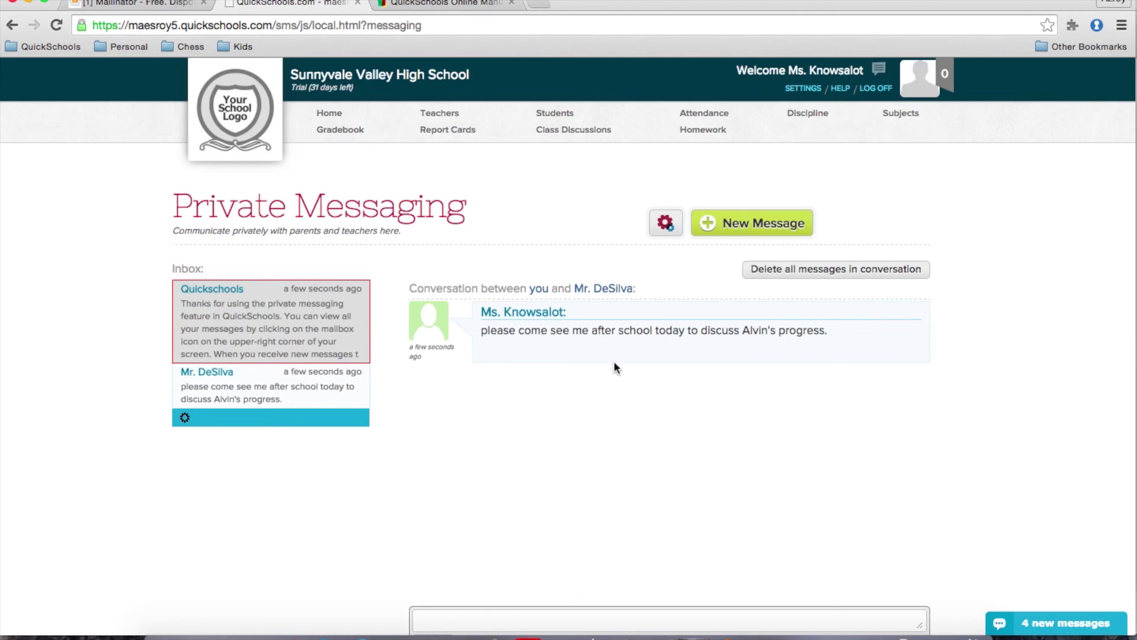
{"action": "scroll", "coordinate": [614, 366], "scroll_direction": "down", "scroll_amount": 3}
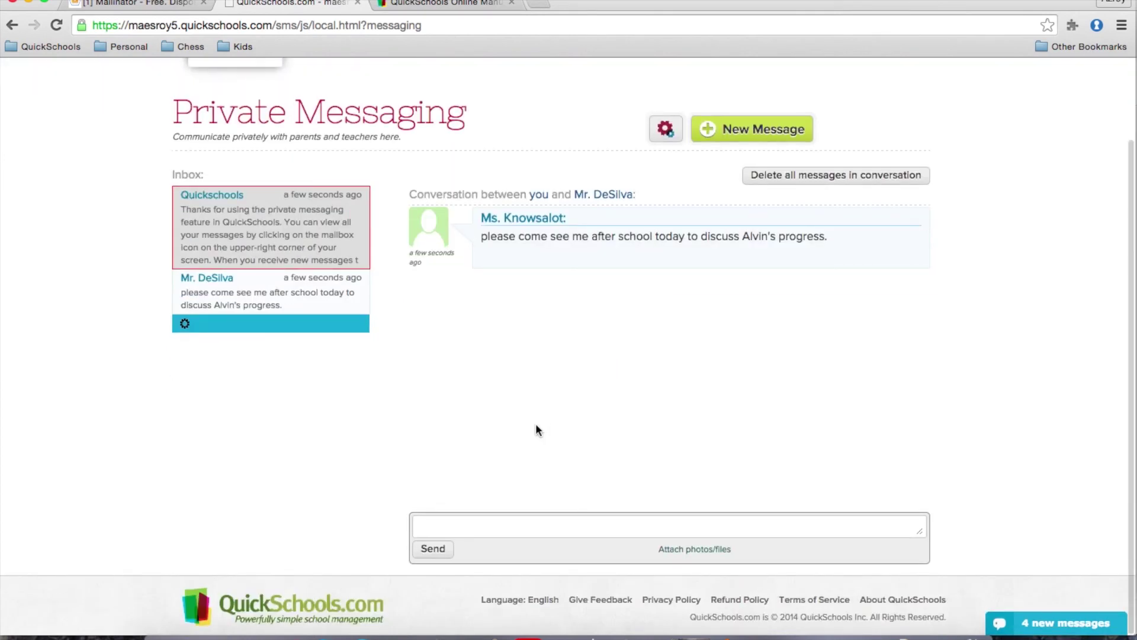
{"action": "scroll", "coordinate": [537, 430], "scroll_direction": "up", "scroll_amount": 3}
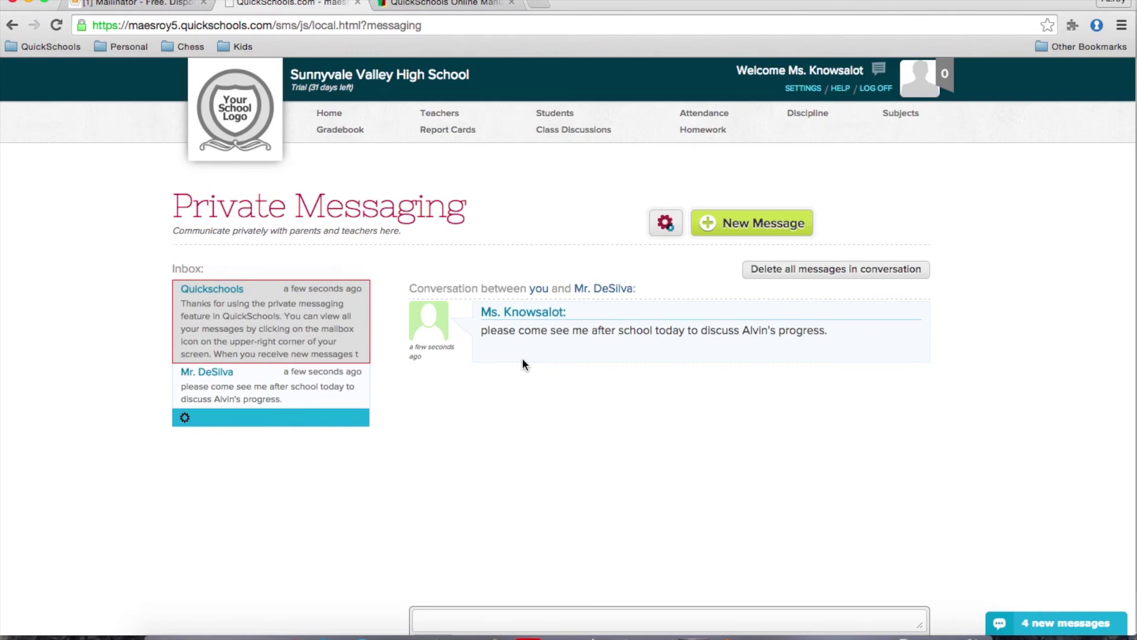
{"action": "scroll", "coordinate": [521, 357], "scroll_direction": "down", "scroll_amount": 3}
{"action": "scroll", "coordinate": [521, 358], "scroll_direction": "up", "scroll_amount": 3}
{"action": "left_click", "coordinate": [875, 90]}
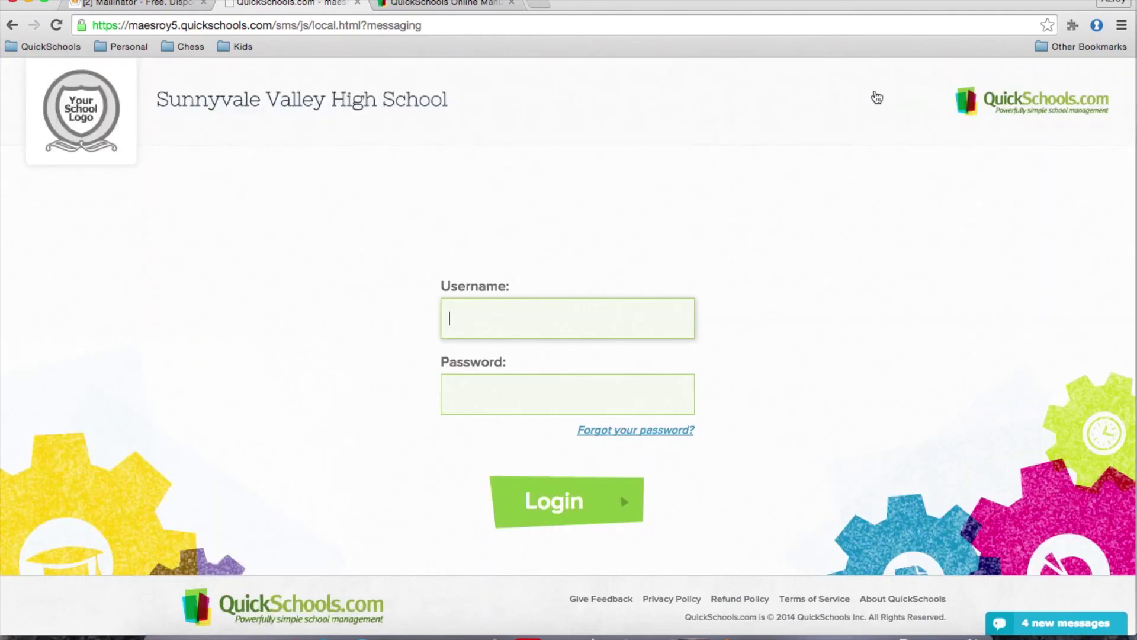